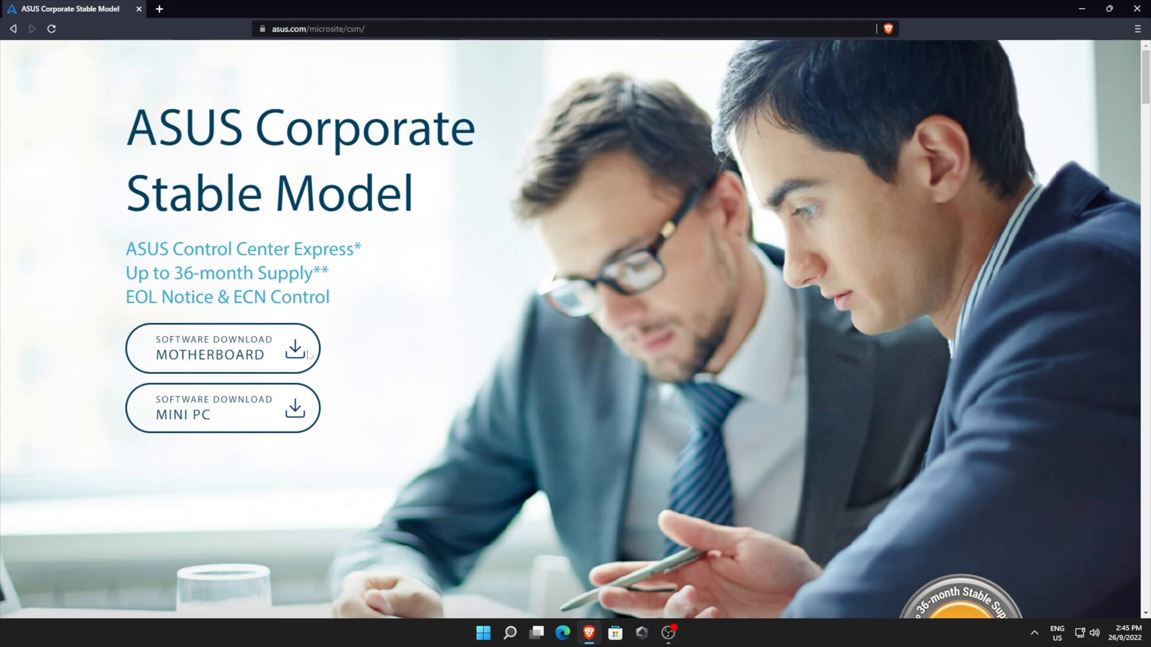
Download the 289 MB ASUS Control Center Express motherboard setup zip and show it in its folder
{"action": "left_click", "coordinate": [244, 356]}
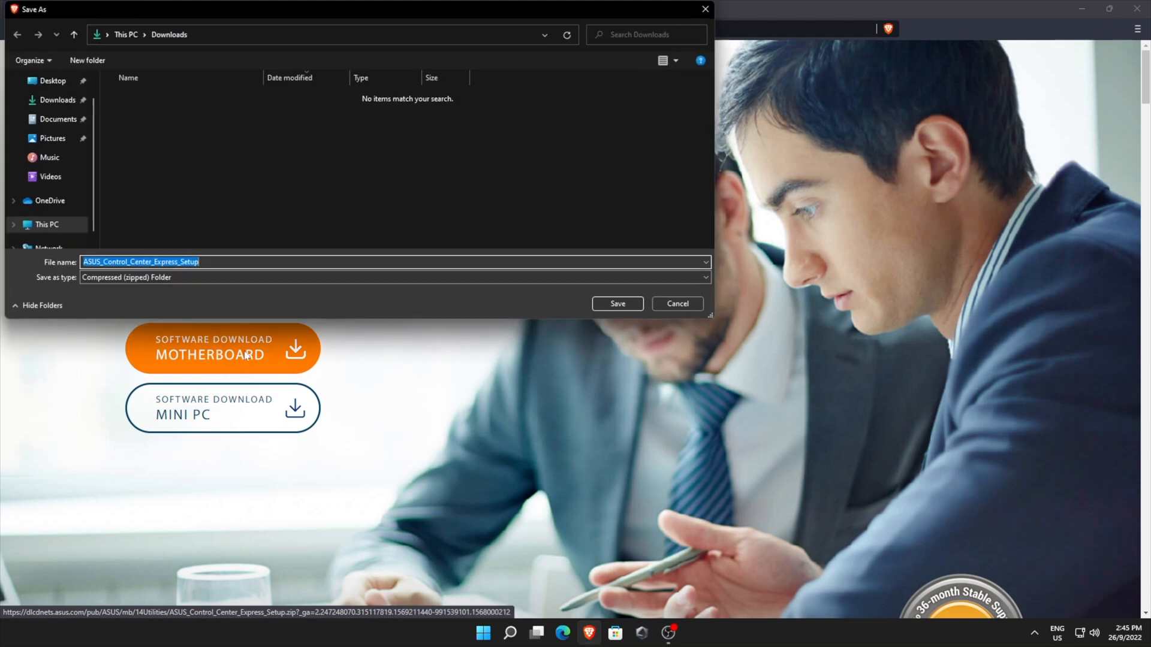
{"action": "left_click", "coordinate": [616, 305]}
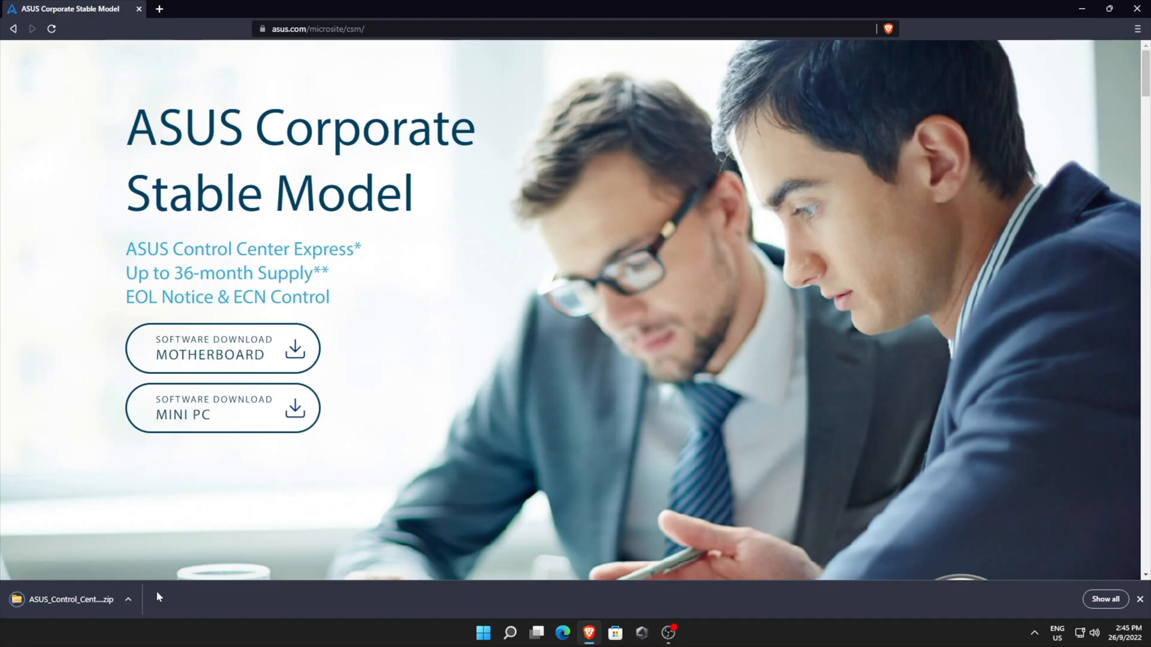
{"action": "left_click", "coordinate": [128, 600]}
{"action": "left_click", "coordinate": [184, 552]}
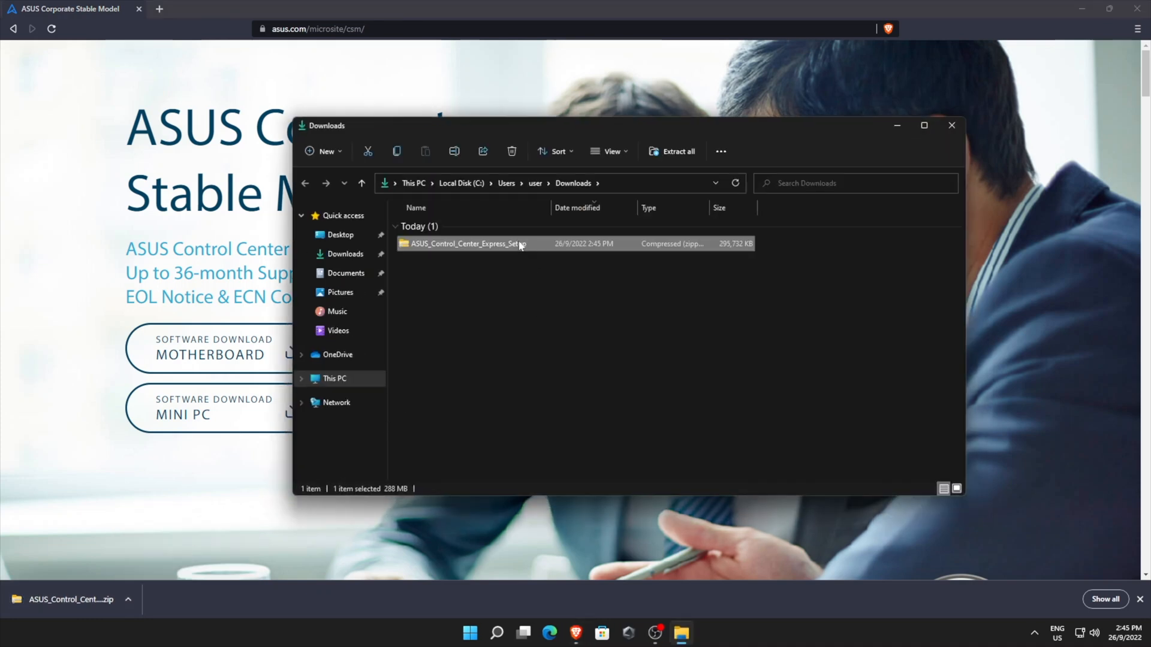
Extract the ASUS_Control_Center_Express_Setup zip to its default destination
{"action": "right_click", "coordinate": [521, 244]}
{"action": "left_click", "coordinate": [560, 338]}
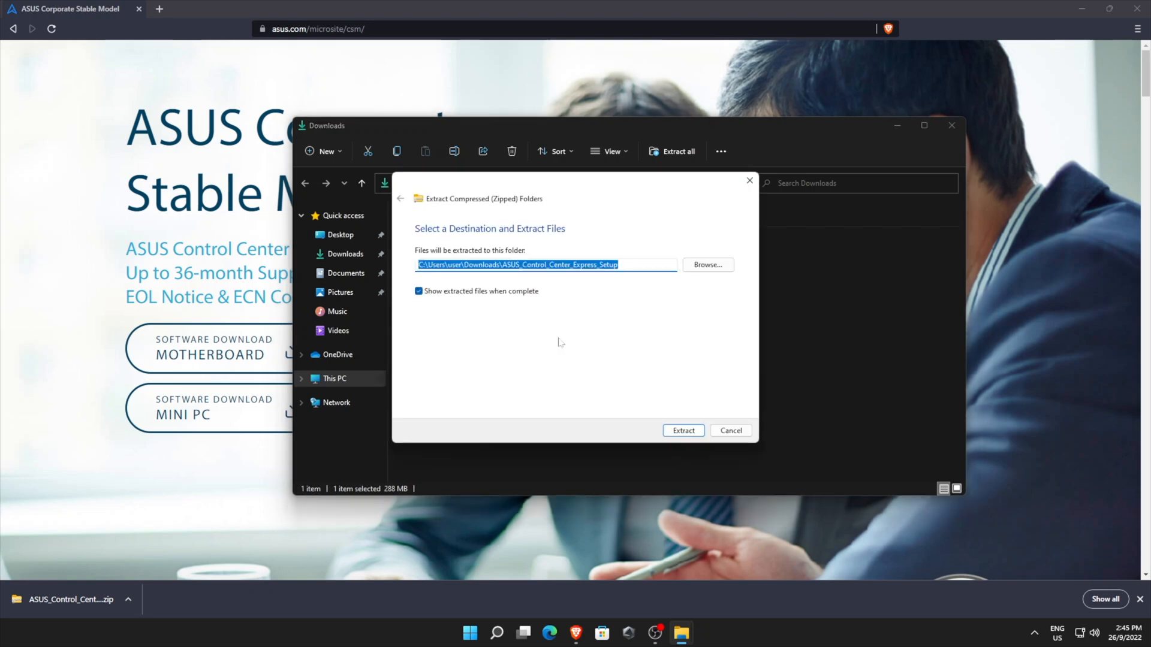
{"action": "key", "text": "Return"}
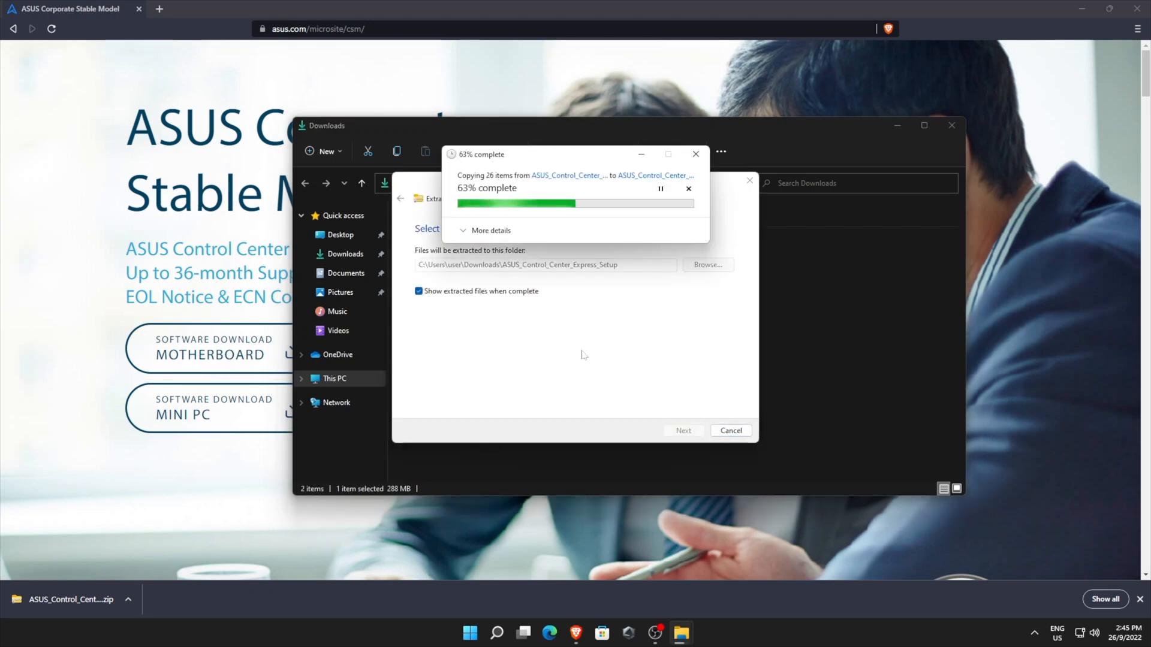
Open the extracted ASUS Control Center Express v01.05.21 folder and launch setup
{"action": "left_click", "coordinate": [530, 244]}
{"action": "double_click", "coordinate": [531, 244]}
{"action": "double_click", "coordinate": [521, 247]}
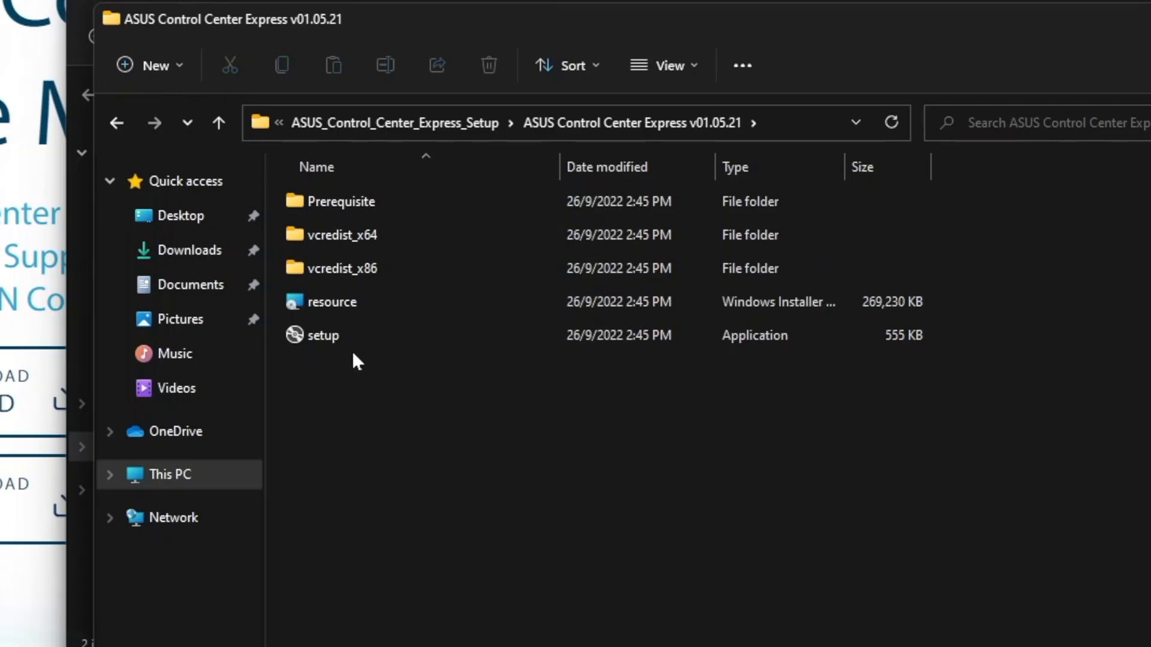
{"action": "double_click", "coordinate": [344, 336]}
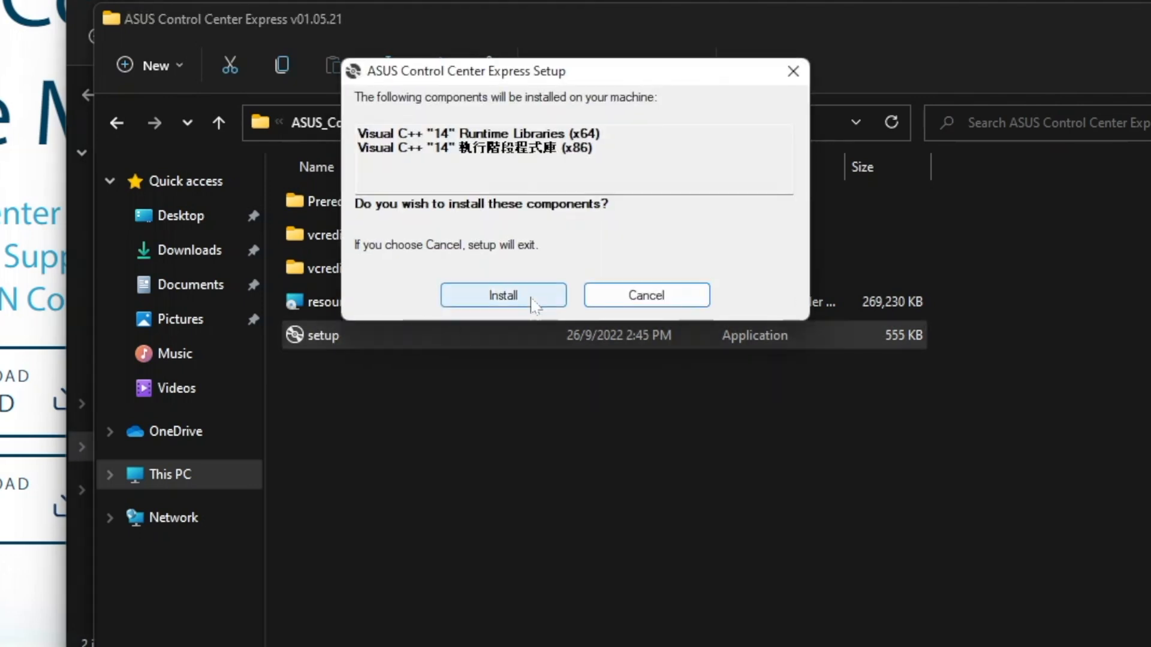
Install the Visual C++ runtime, then the program with default folder and ports, launching afterwards
{"action": "left_click", "coordinate": [532, 300]}
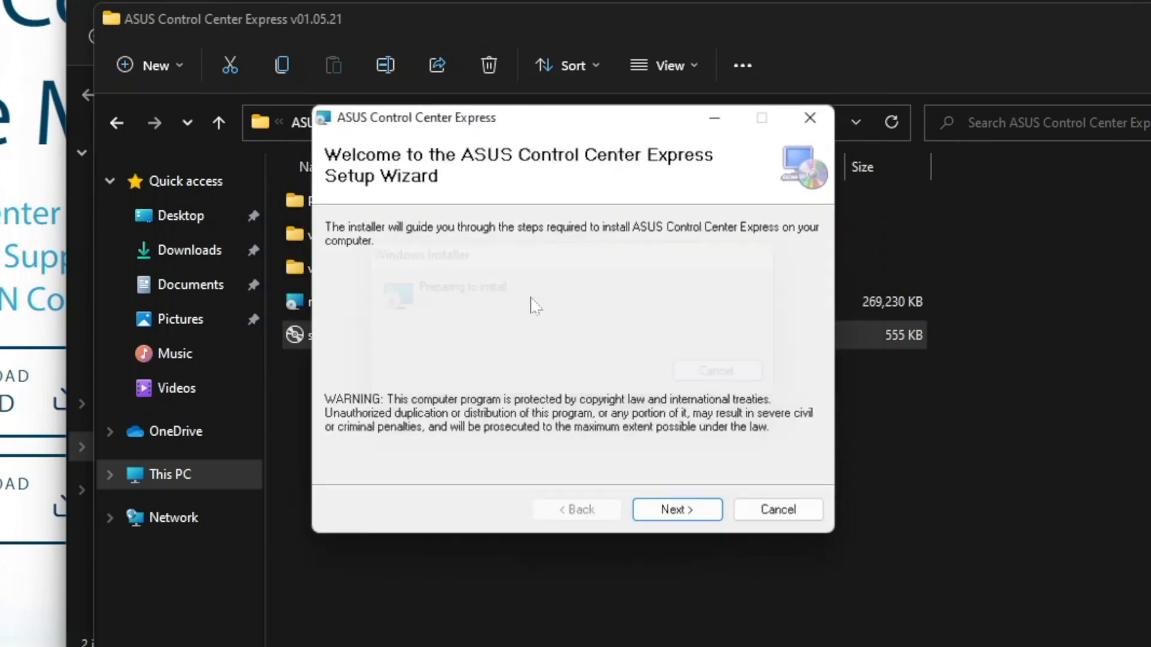
{"action": "key", "text": "Return"}
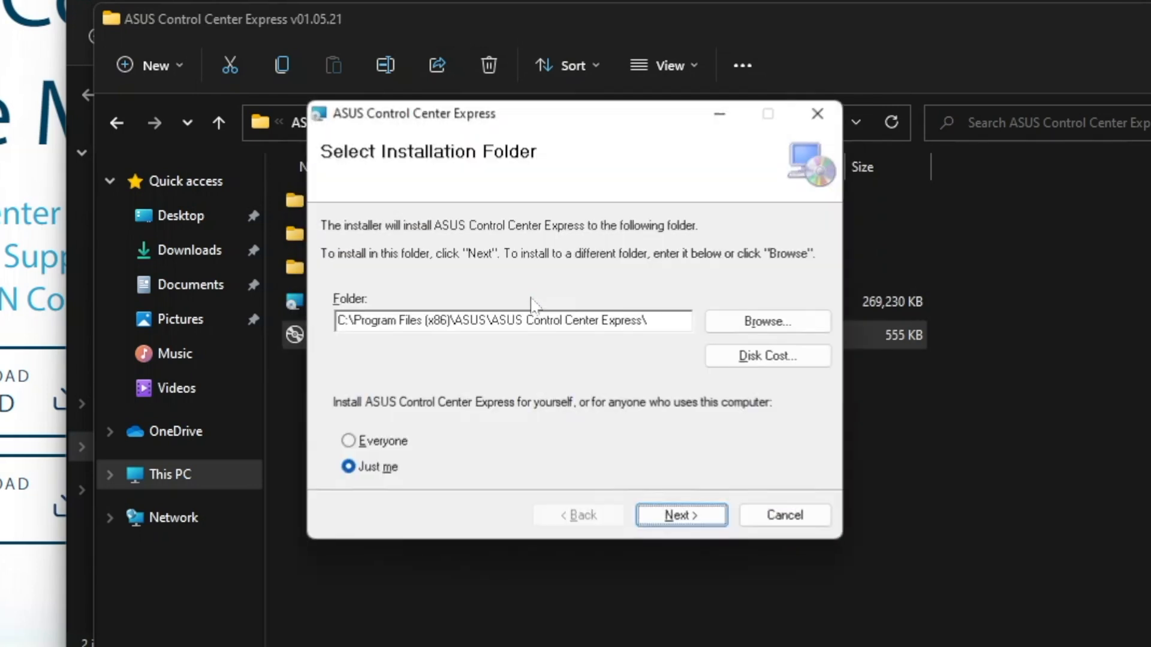
{"action": "left_click", "coordinate": [671, 513]}
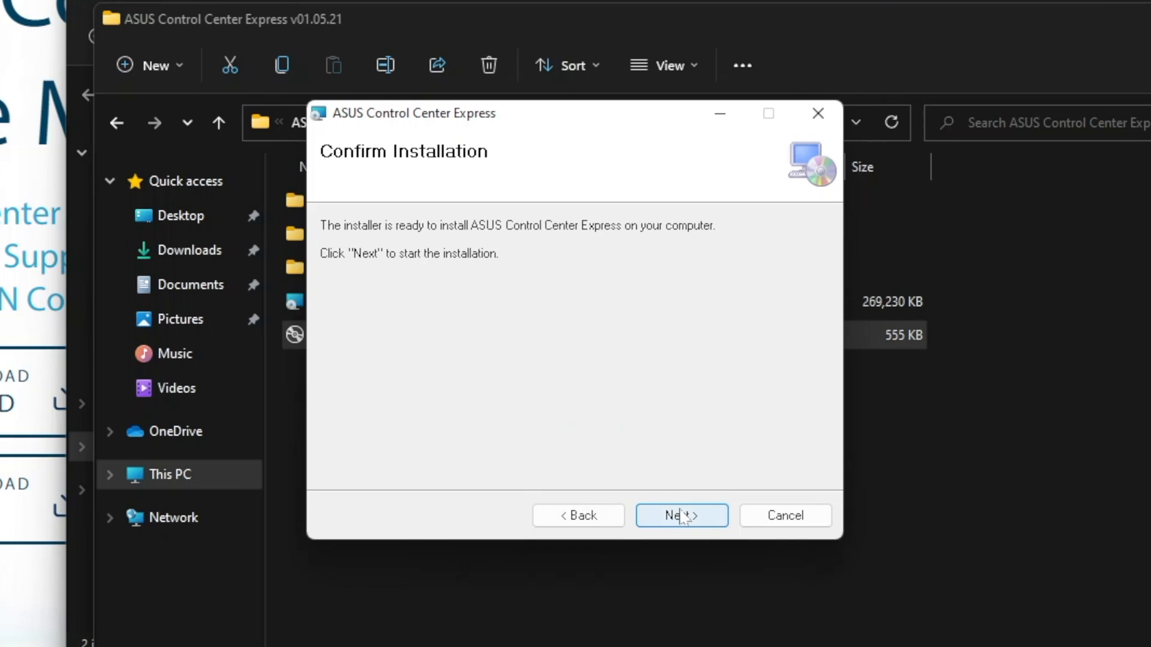
{"action": "left_click", "coordinate": [684, 517]}
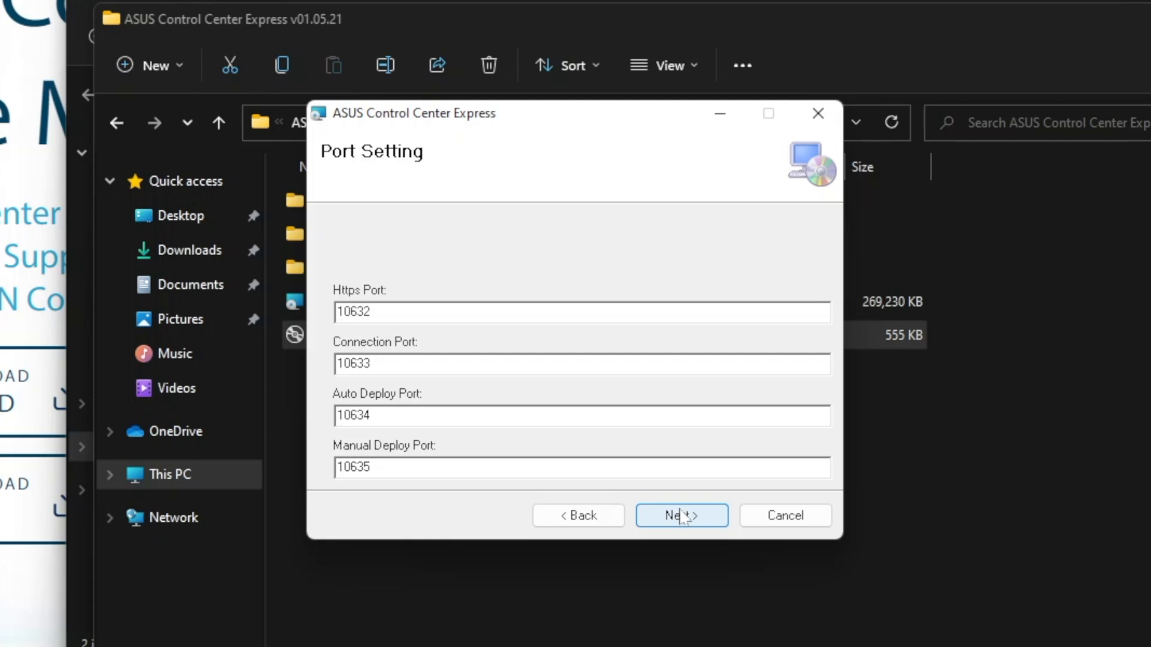
{"action": "left_click", "coordinate": [683, 517]}
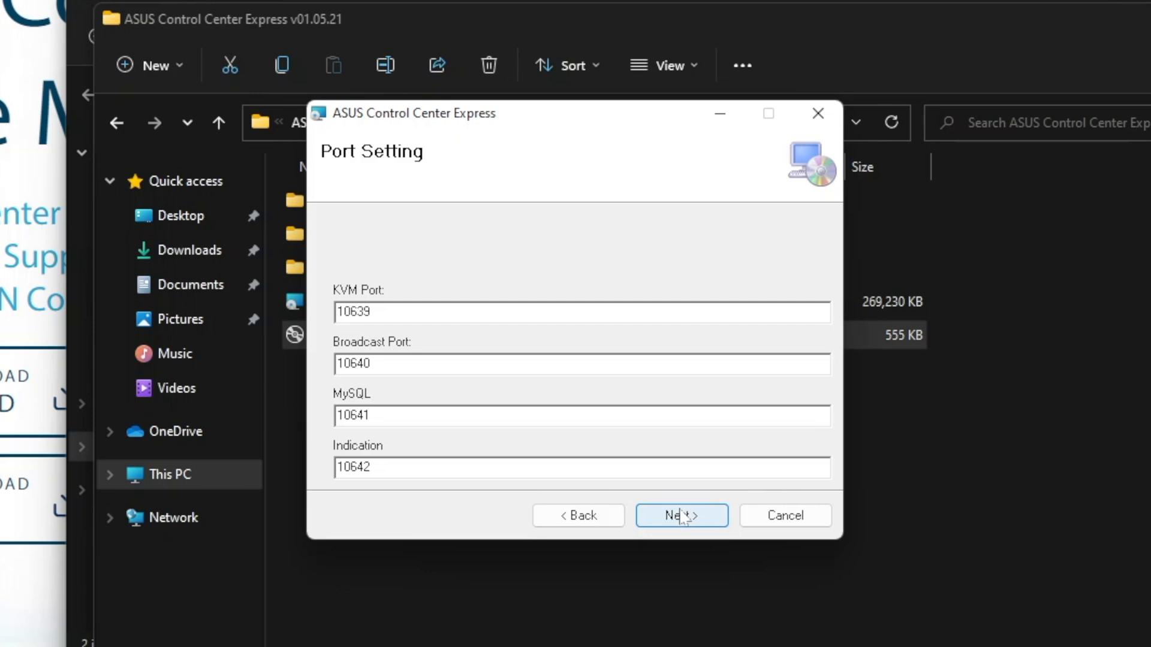
{"action": "left_click", "coordinate": [683, 516]}
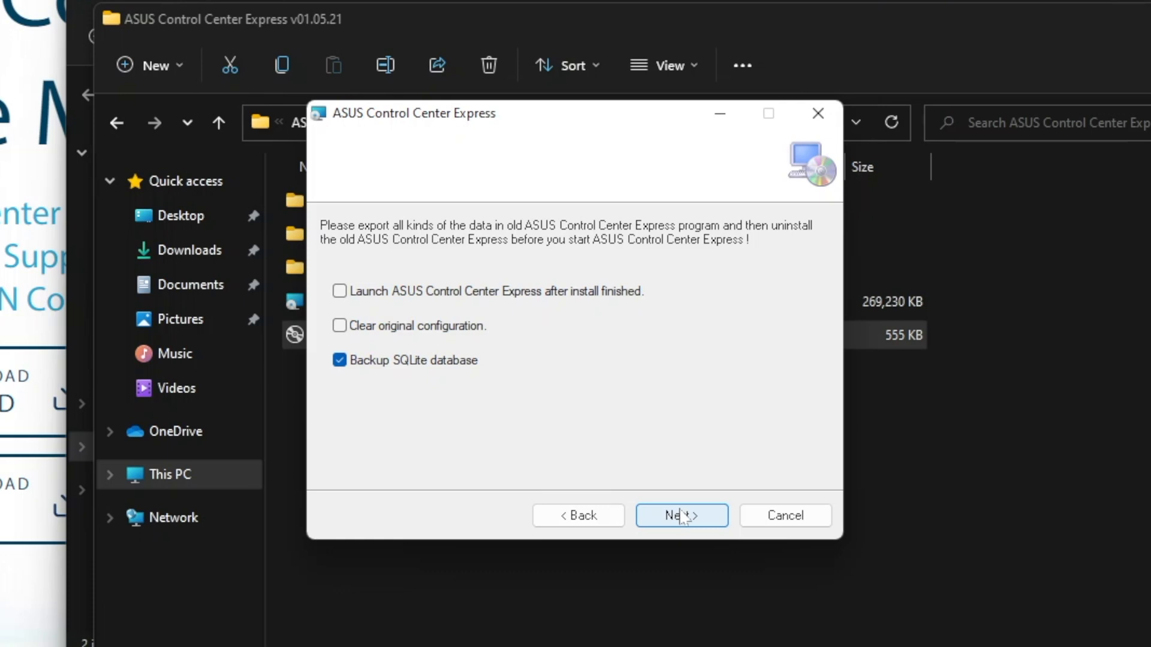
{"action": "left_click", "coordinate": [465, 293]}
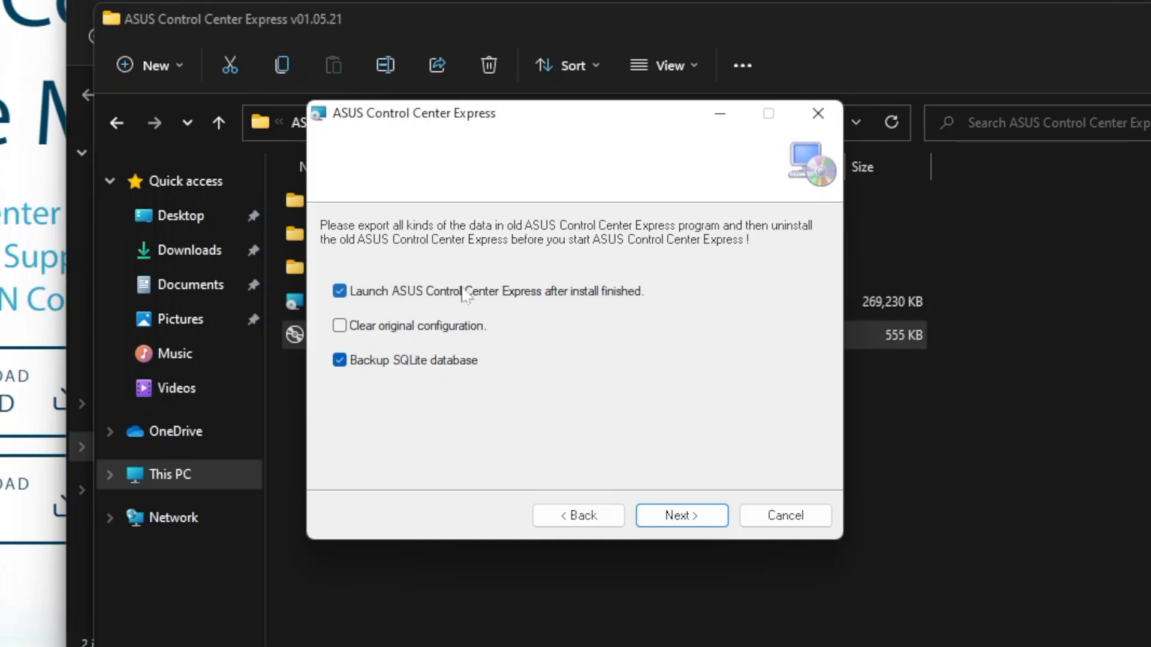
{"action": "left_click", "coordinate": [666, 521]}
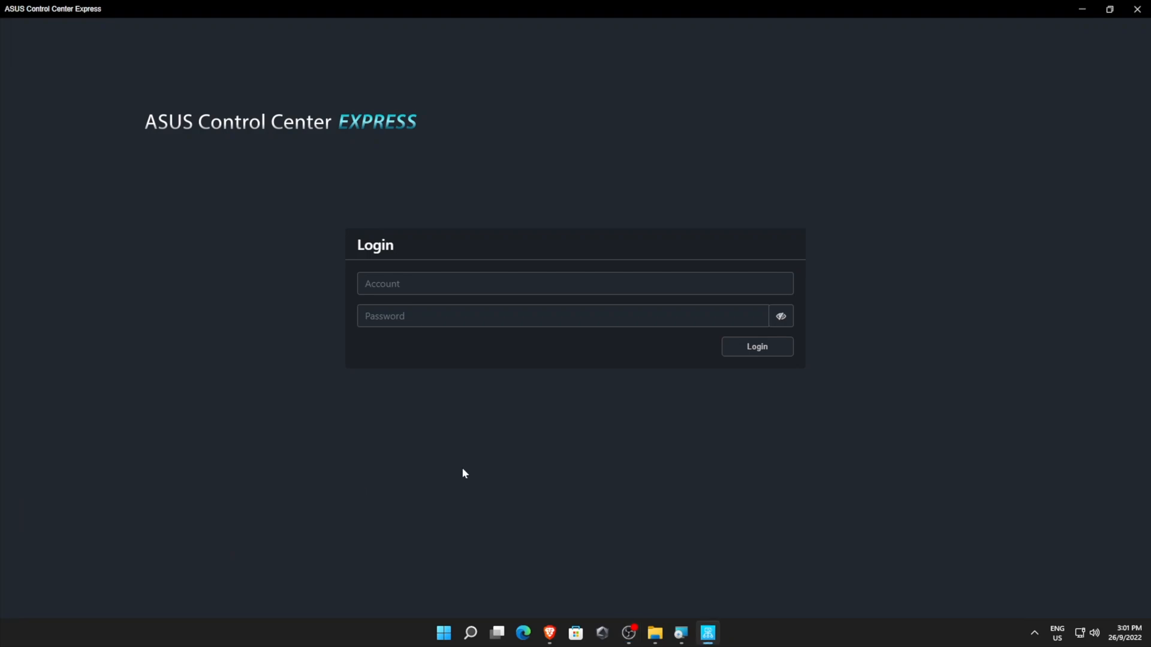
Sign in with the administrator account and its password
{"action": "left_click", "coordinate": [482, 288]}
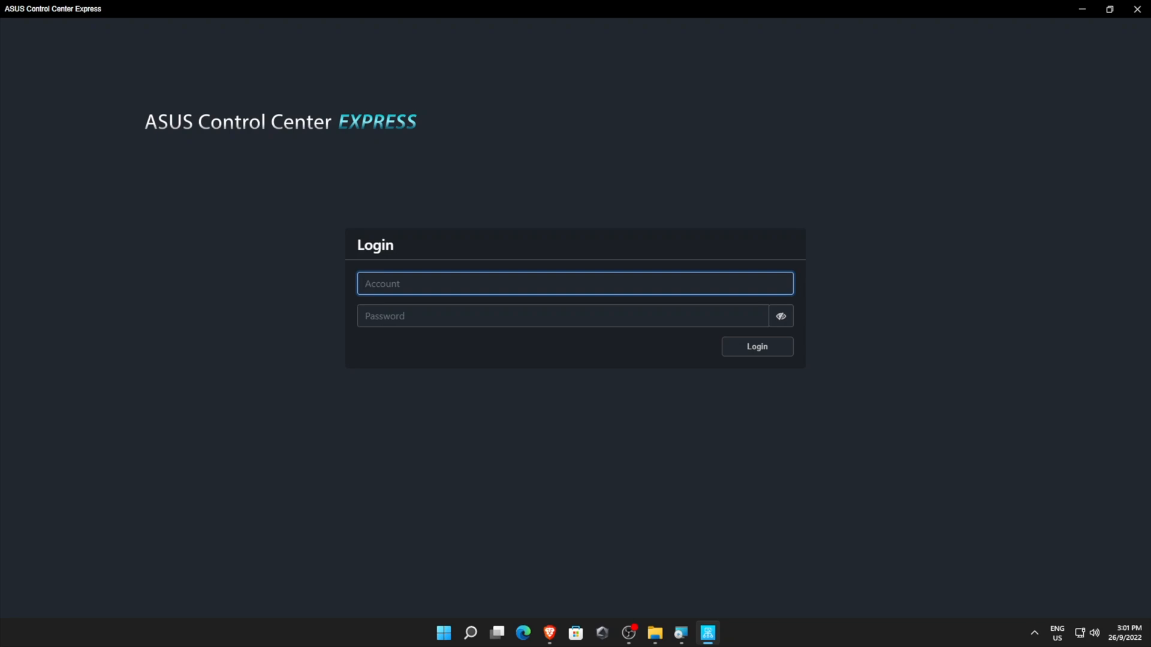
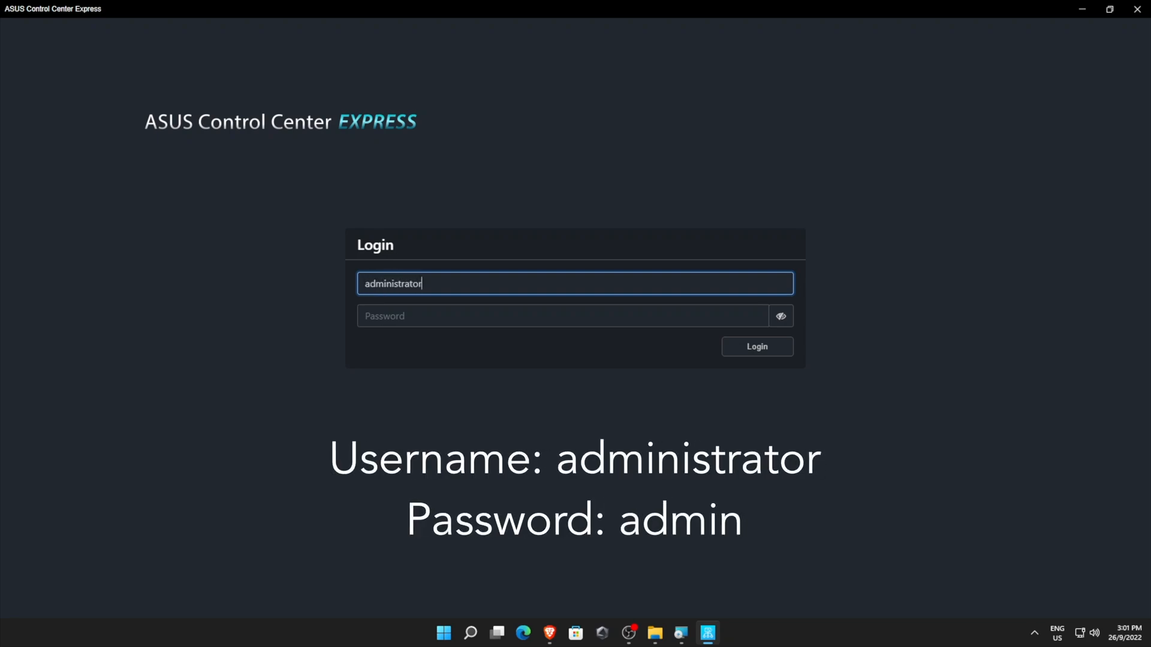
{"action": "key", "text": "Tab"}
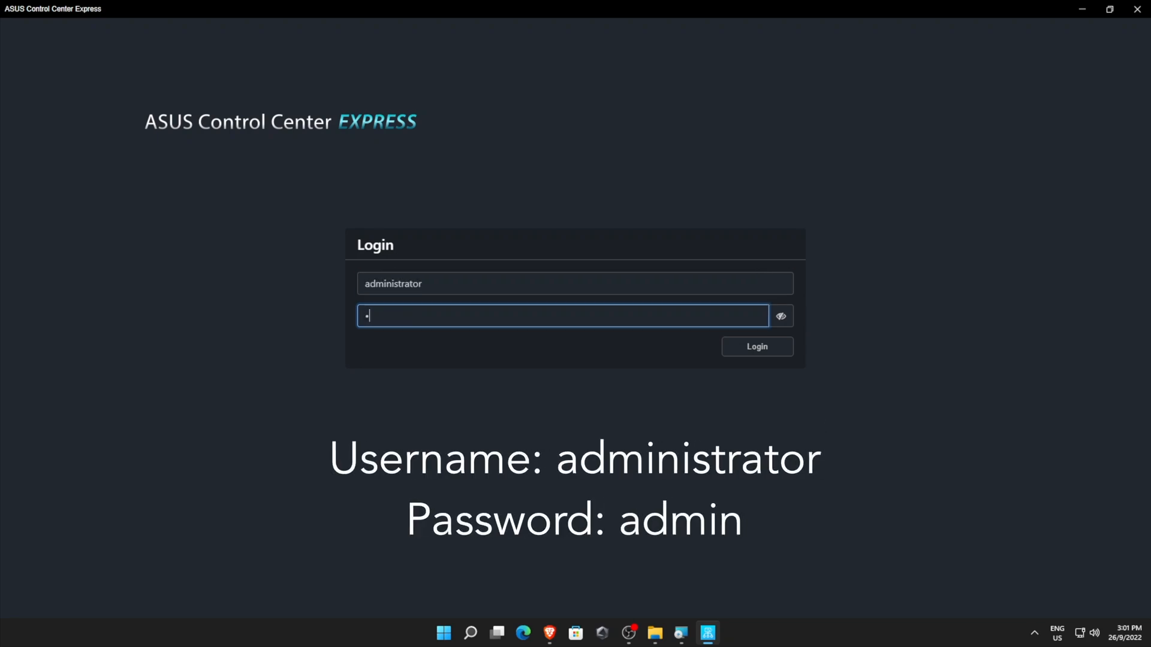
{"action": "key", "text": "Return"}
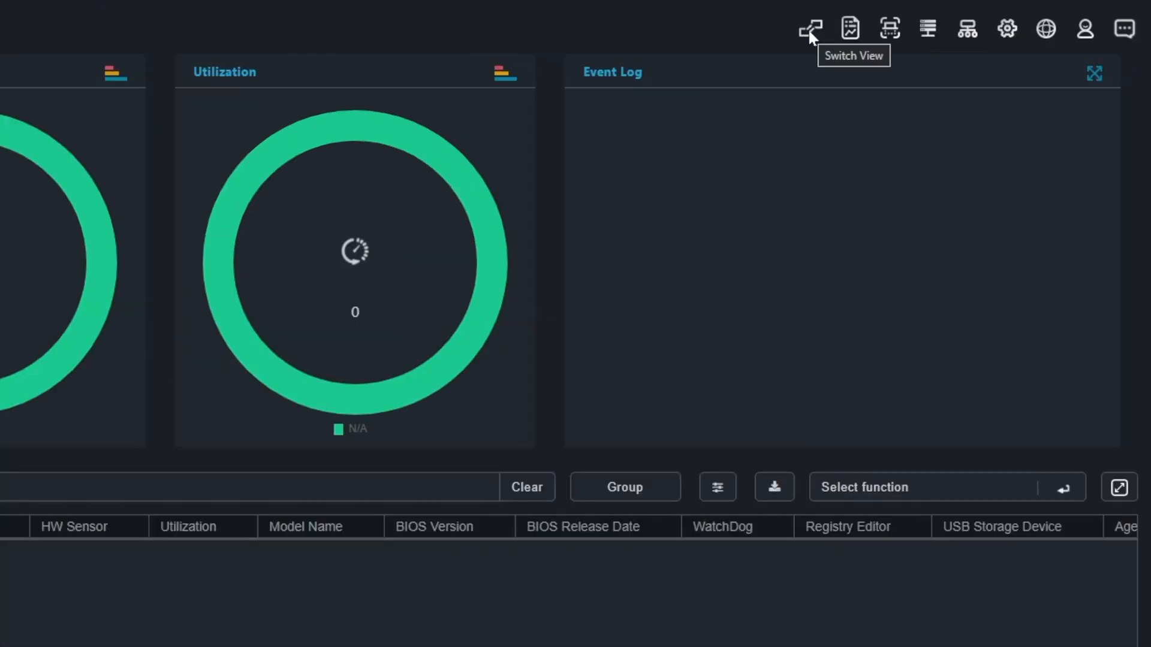
Switch the dashboard to the floor-plan map view and zoom in and out over it
{"action": "left_click", "coordinate": [809, 29]}
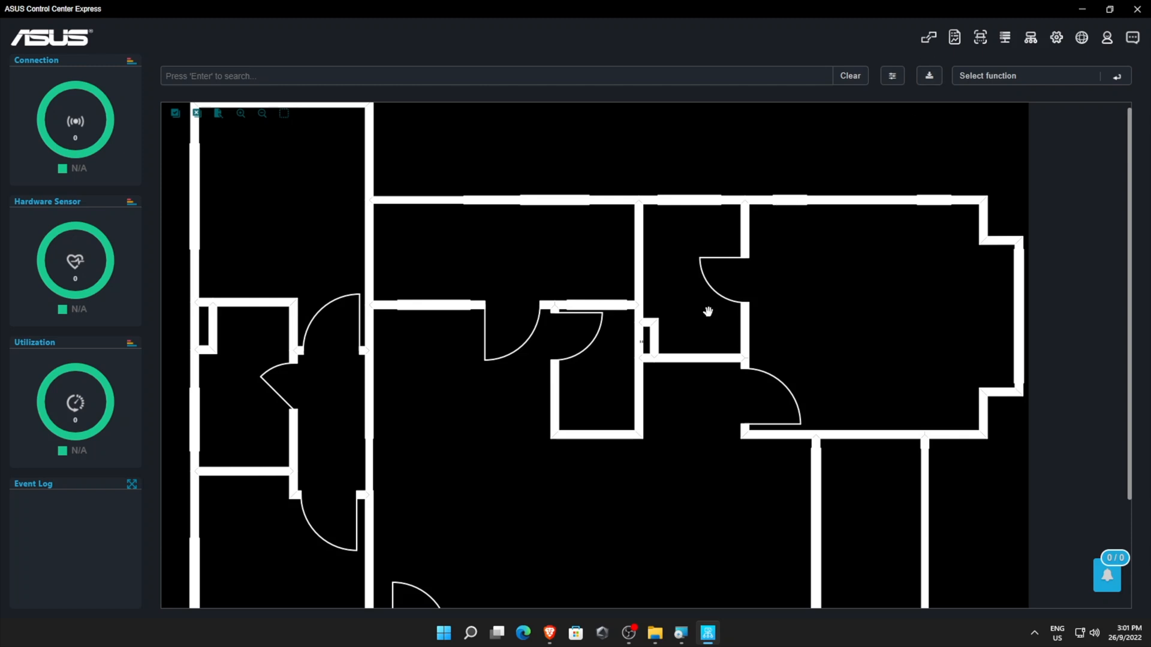
{"action": "scroll", "coordinate": [708, 312], "scroll_direction": "up", "scroll_amount": 3}
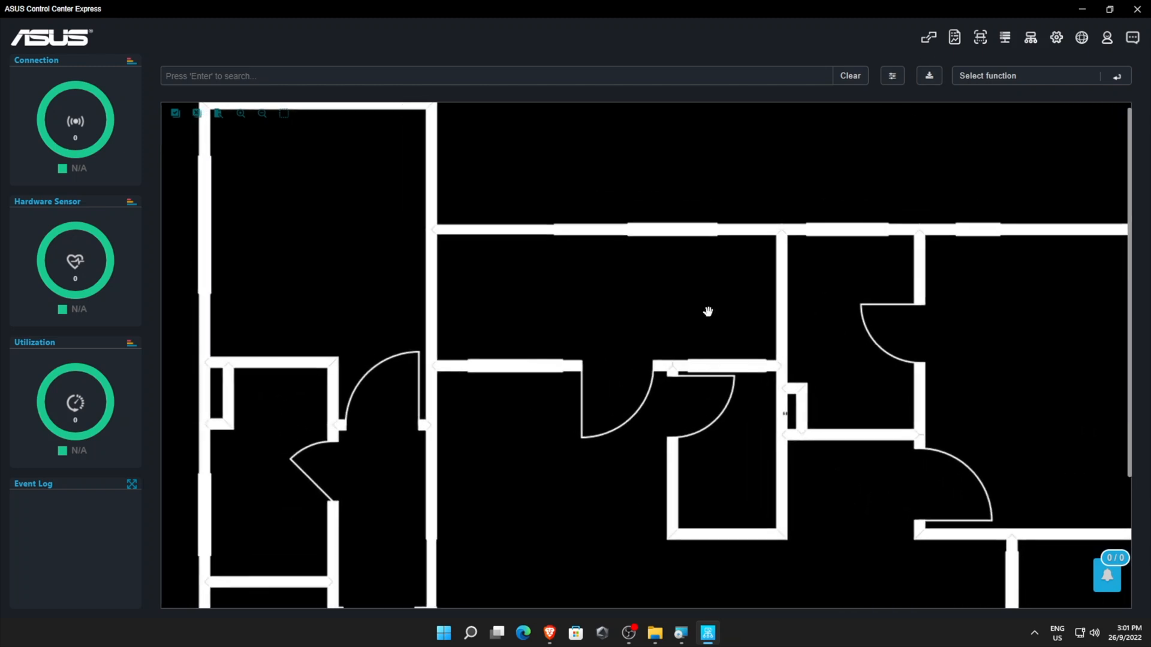
{"action": "scroll", "coordinate": [707, 312], "scroll_direction": "down", "scroll_amount": 4}
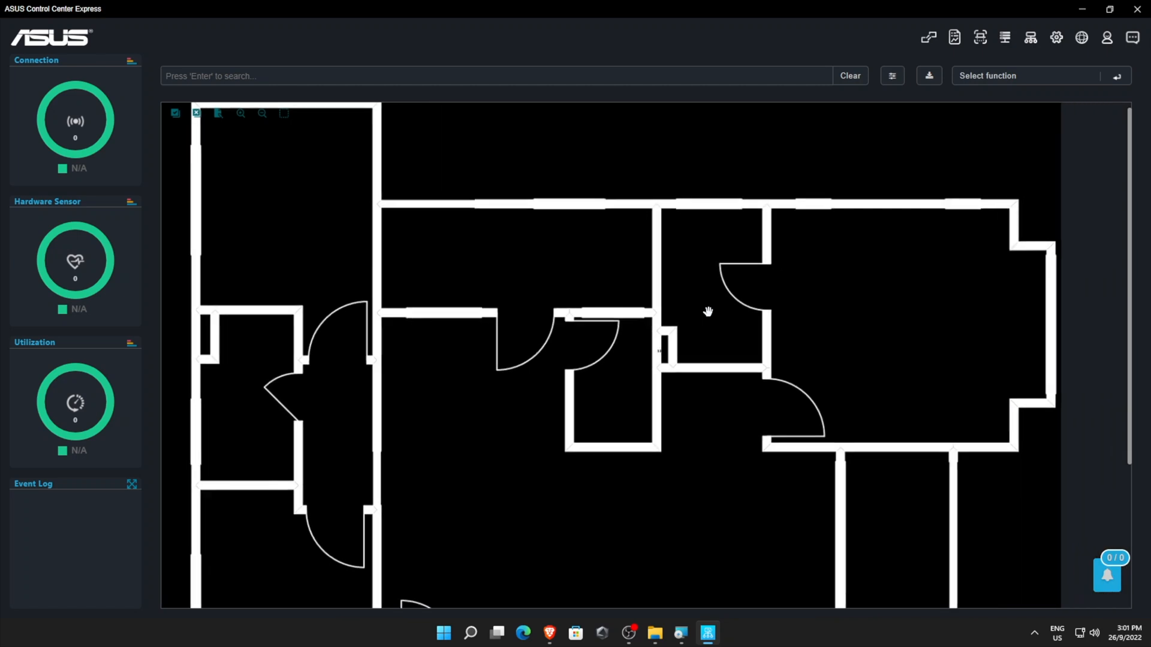
{"action": "scroll", "coordinate": [708, 311], "scroll_direction": "down", "scroll_amount": 4}
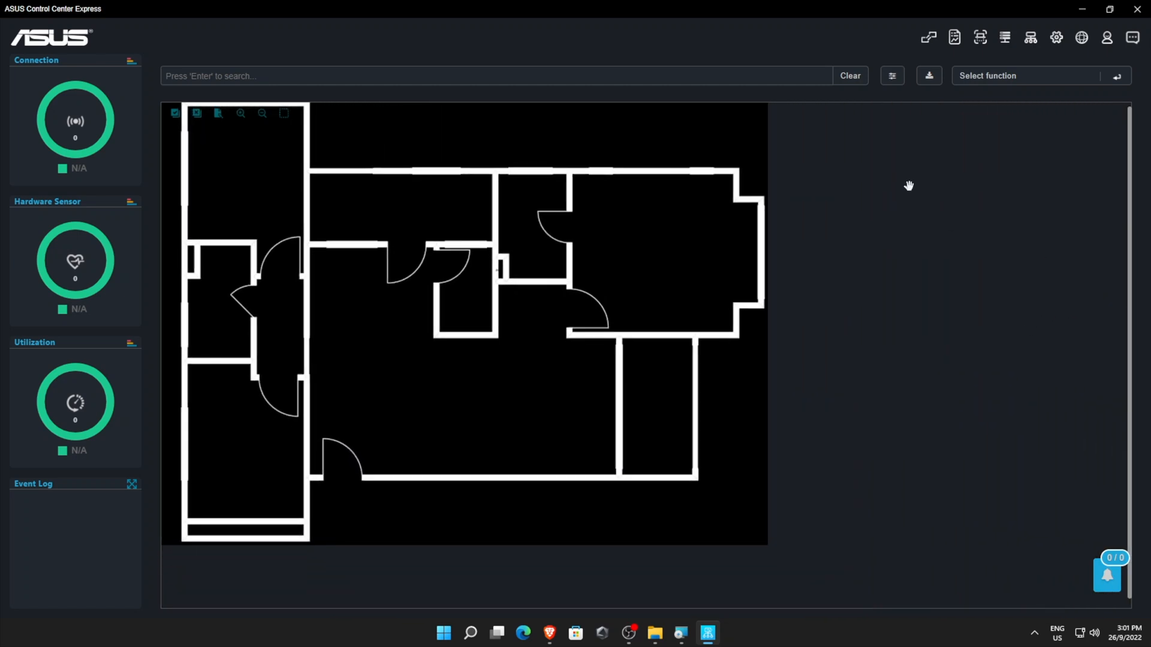
{"action": "left_click", "coordinate": [952, 40]}
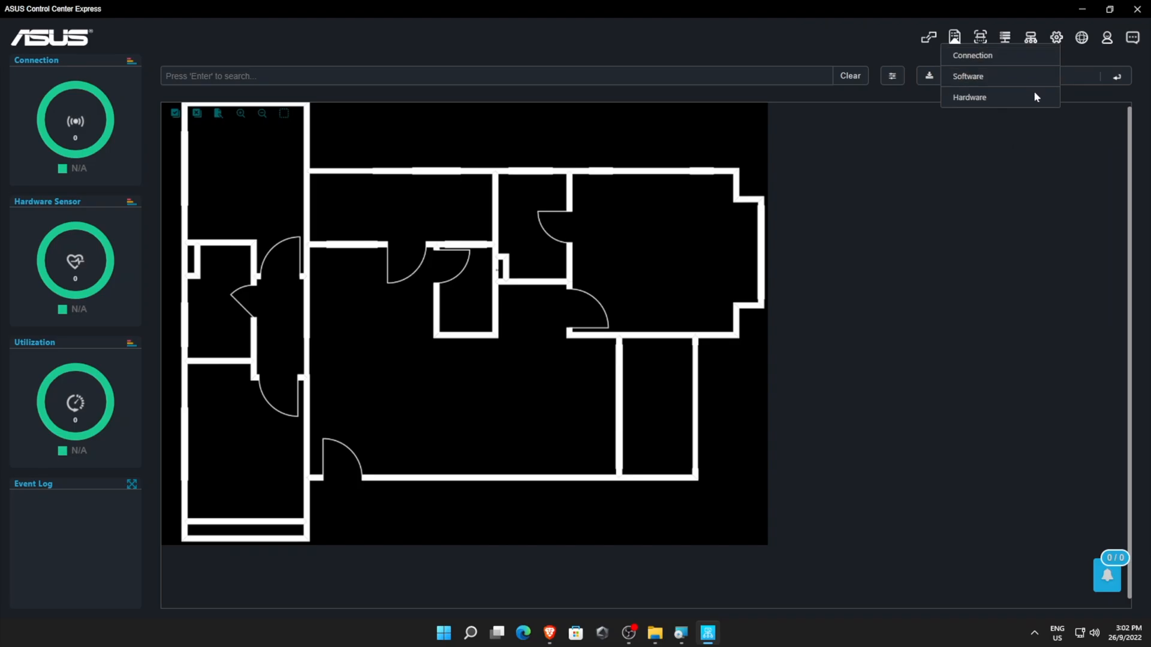
{"action": "left_click", "coordinate": [1026, 55]}
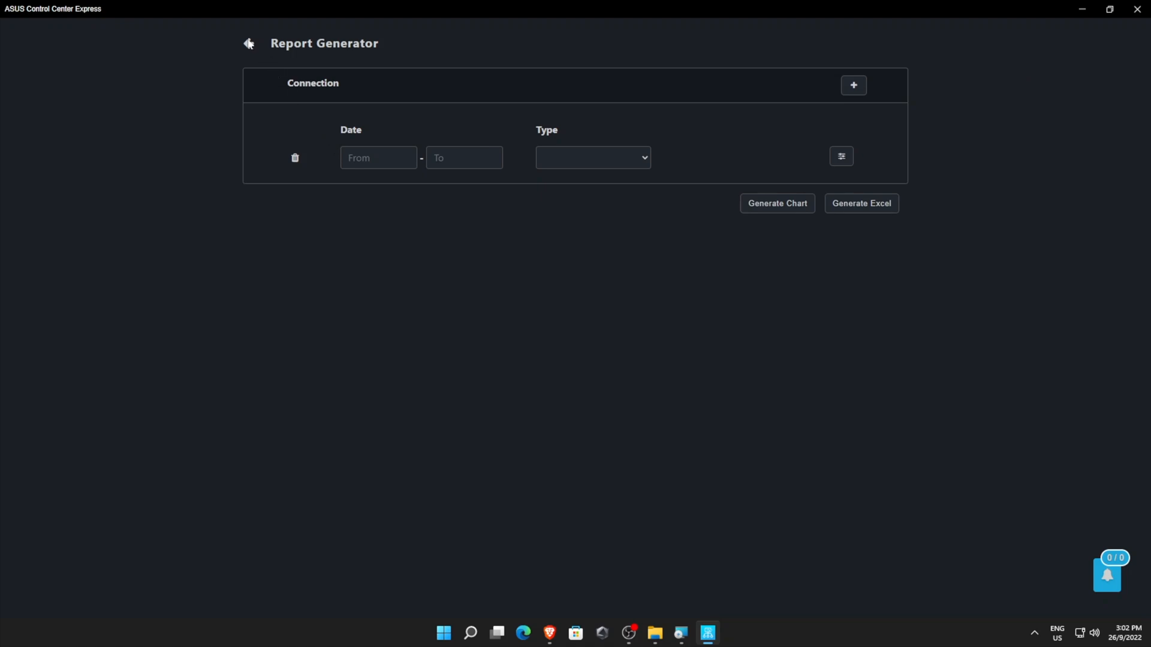
{"action": "left_click", "coordinate": [248, 43]}
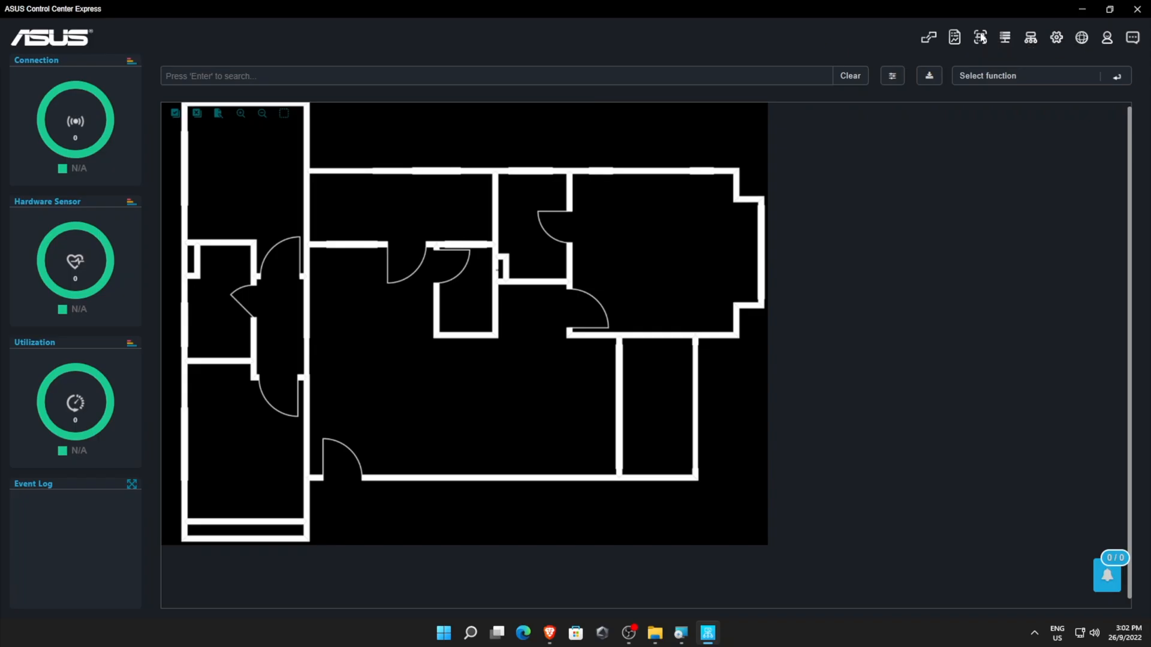
{"action": "left_click", "coordinate": [890, 27]}
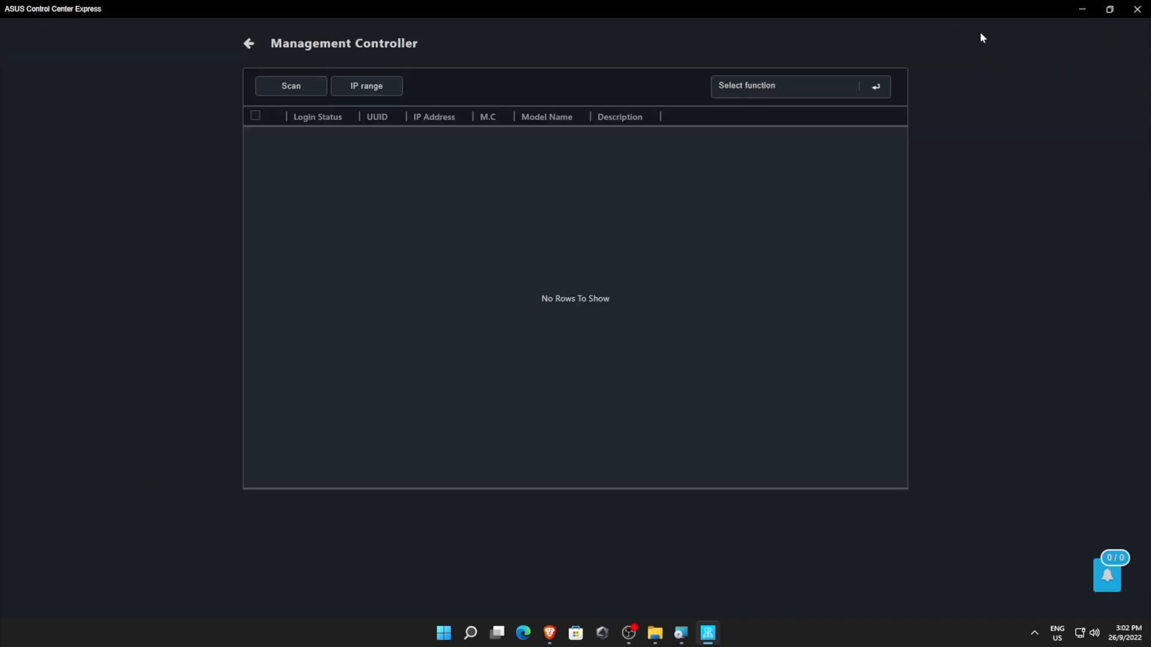
{"action": "left_click", "coordinate": [302, 82]}
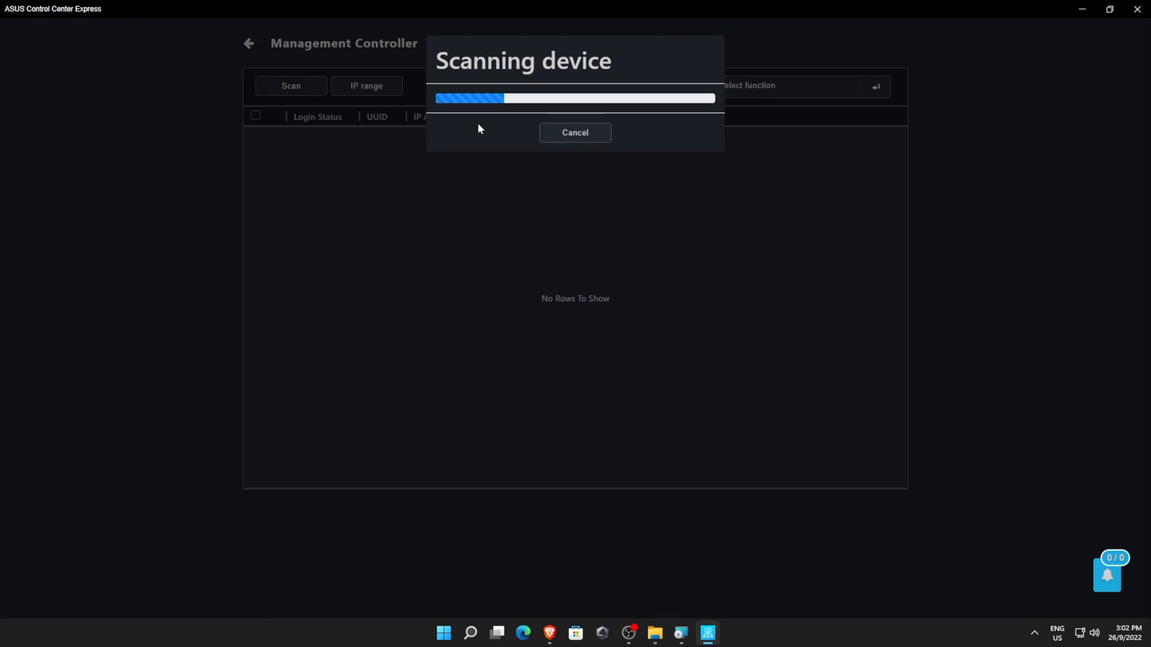
{"action": "left_click", "coordinate": [606, 138]}
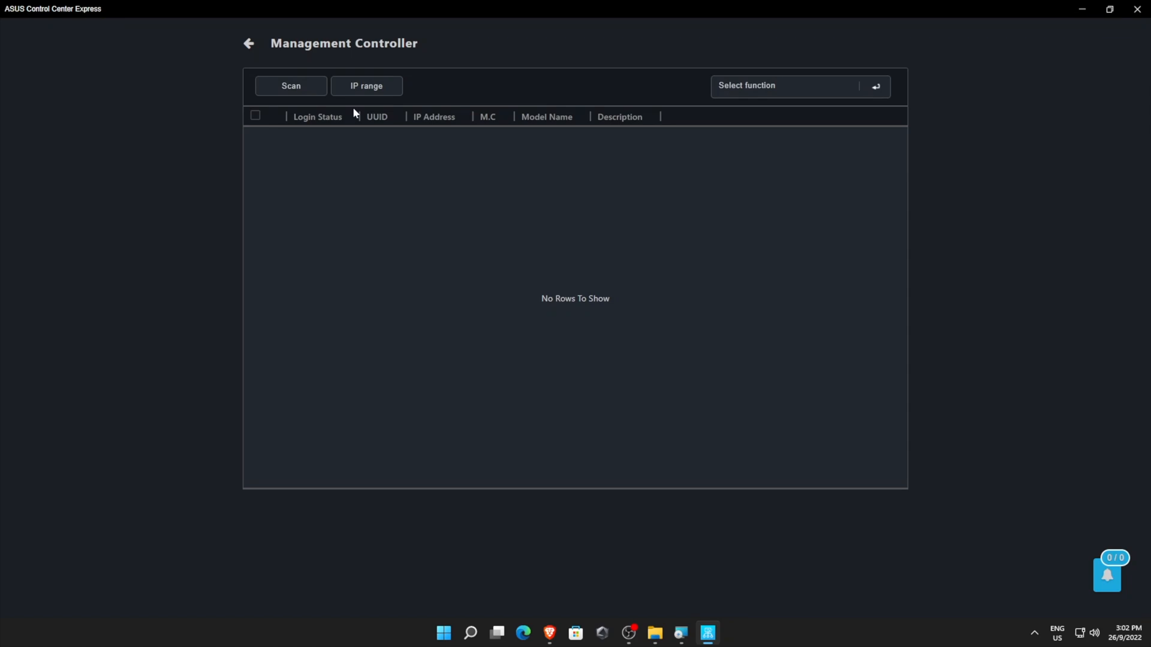
{"action": "left_click", "coordinate": [248, 43]}
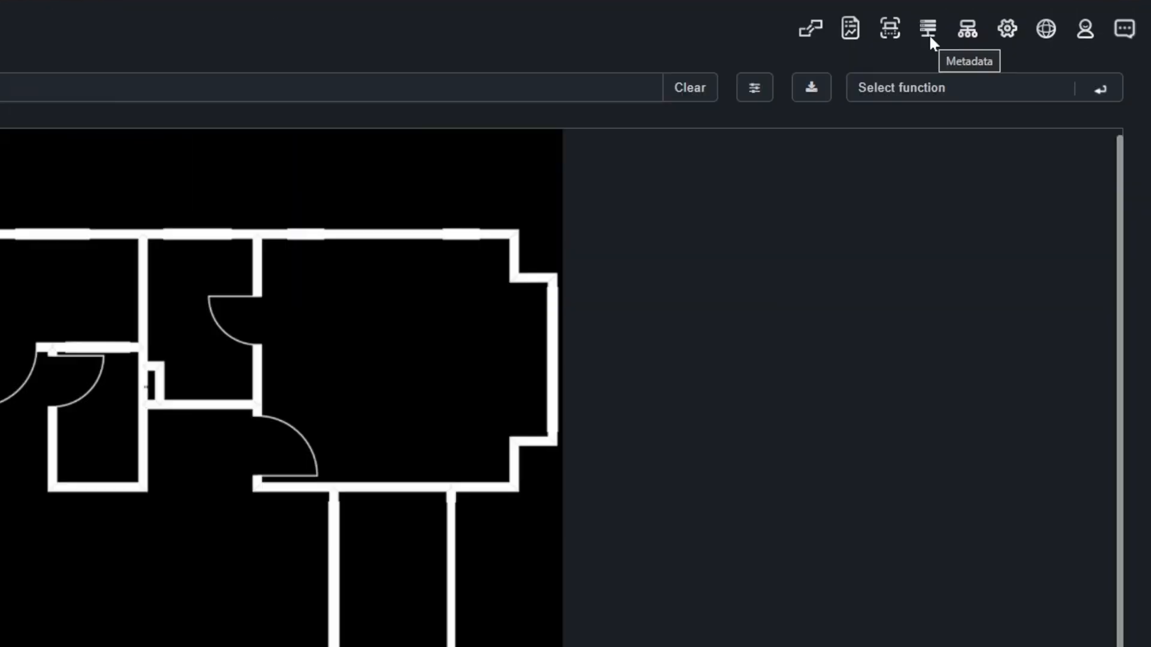
{"action": "left_click", "coordinate": [929, 34]}
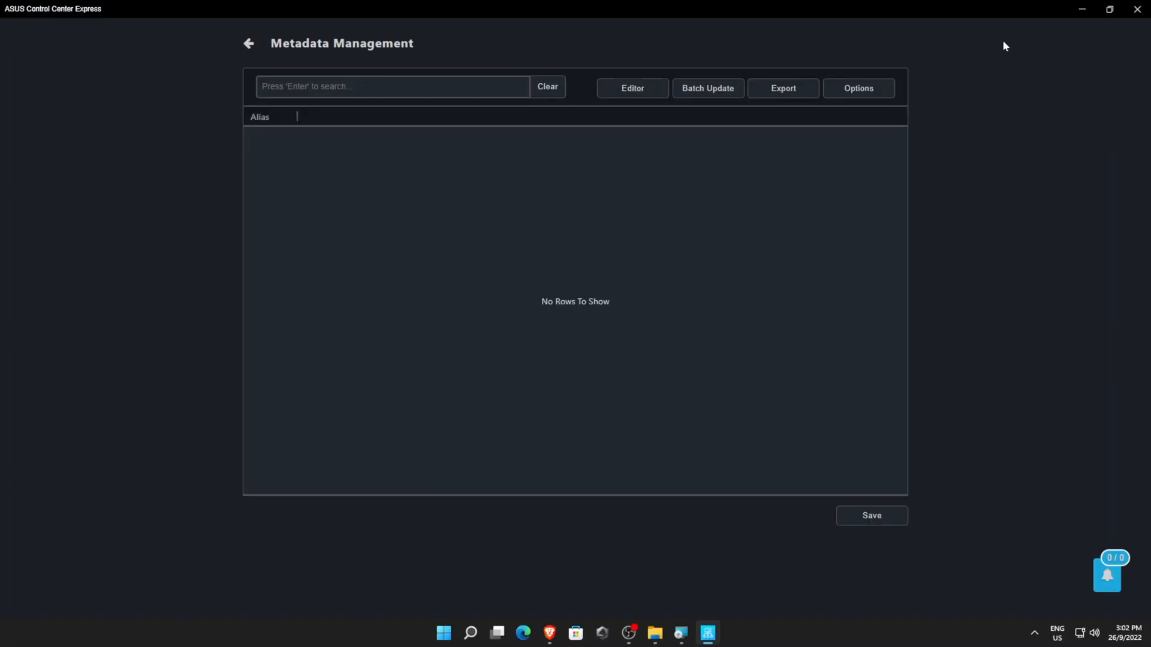
{"action": "left_click", "coordinate": [249, 45]}
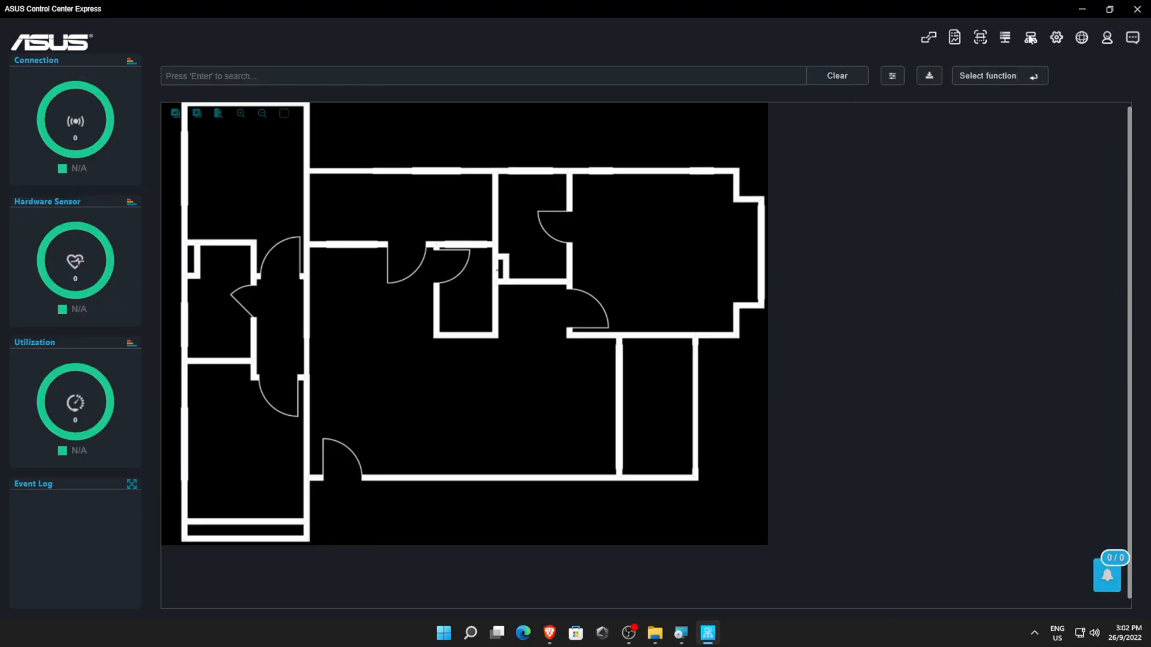
{"action": "left_click", "coordinate": [966, 29]}
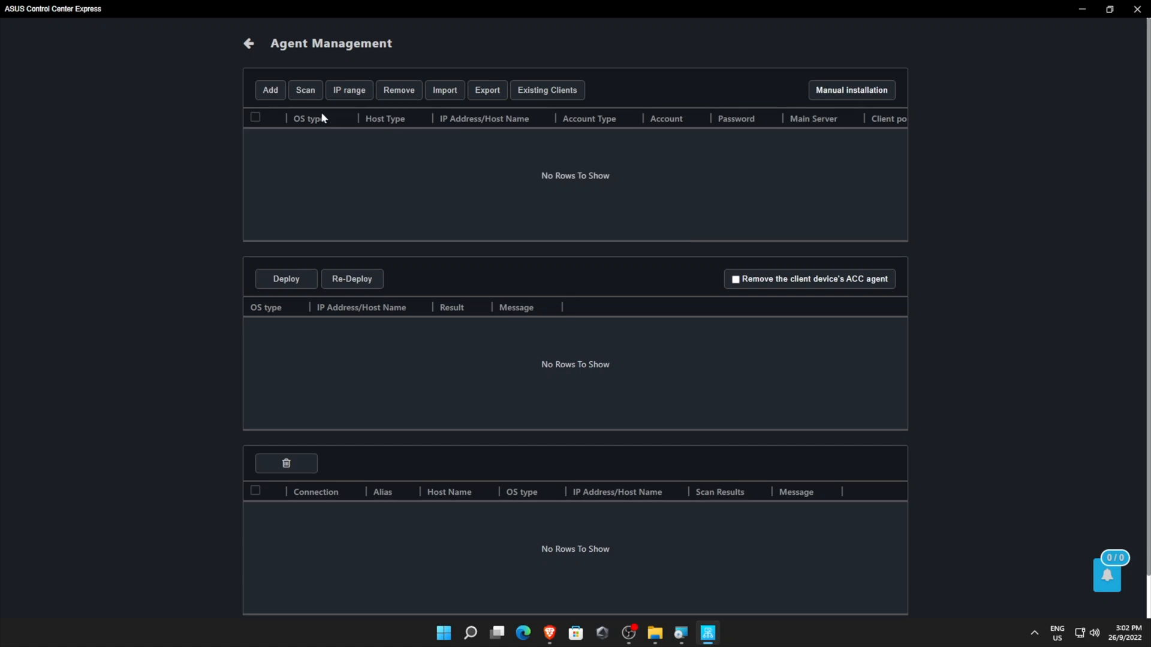
{"action": "left_click", "coordinate": [248, 43]}
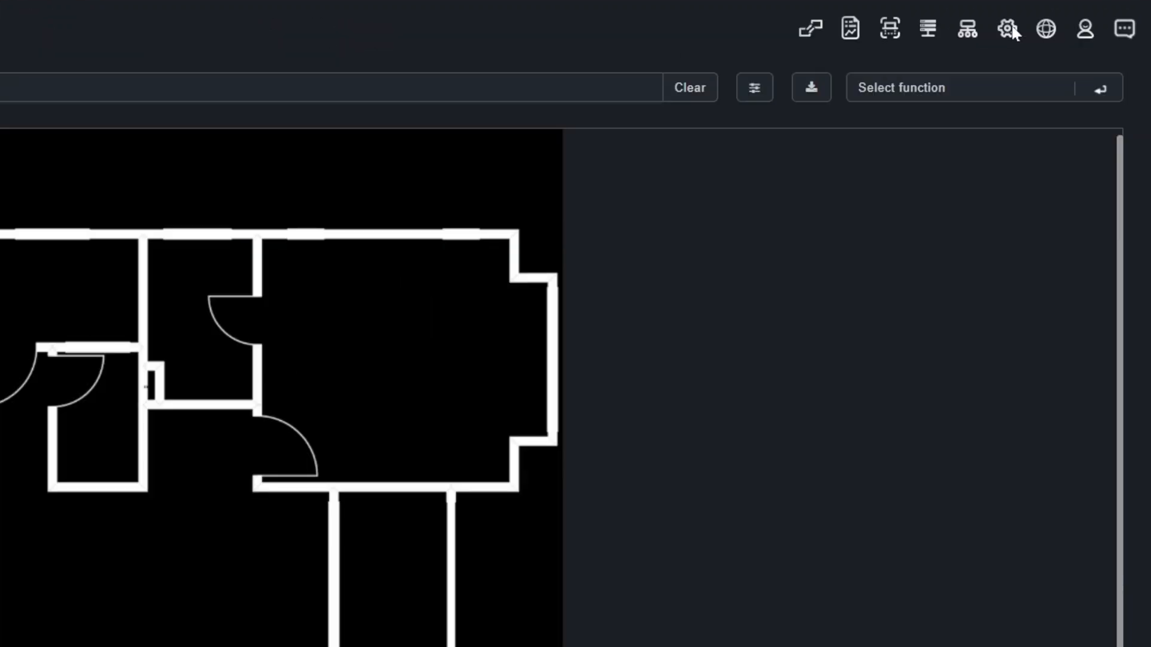
Review the Options Rule Management and General Configuration tabs, then open the License tab
{"action": "left_click", "coordinate": [1057, 37]}
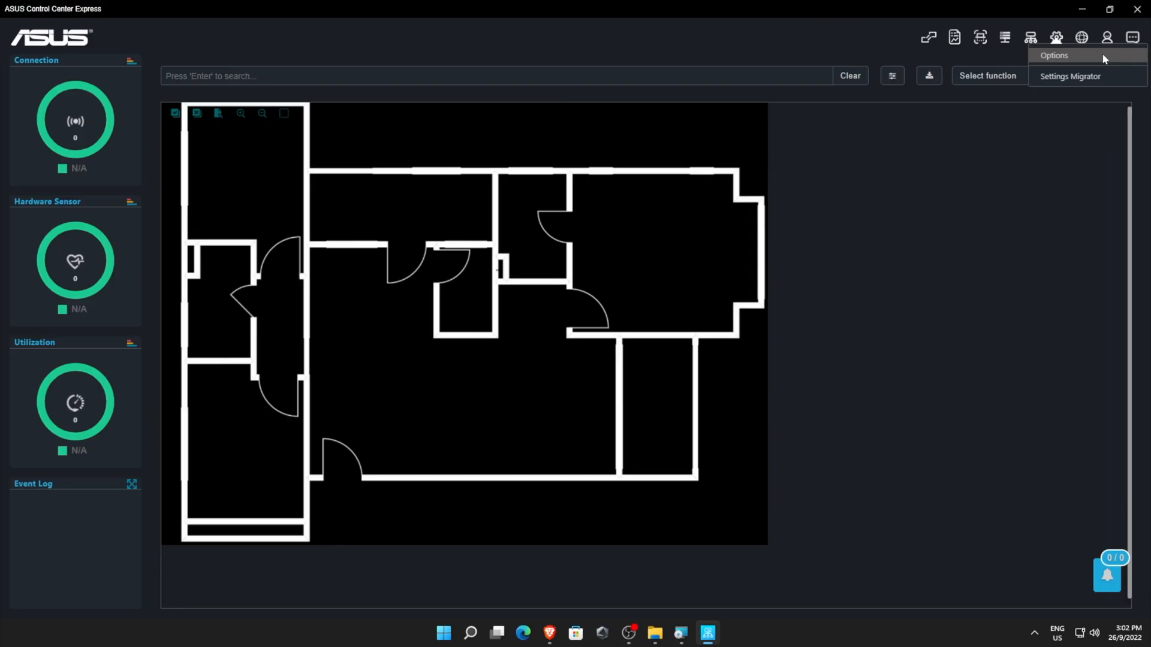
{"action": "left_click", "coordinate": [1079, 57]}
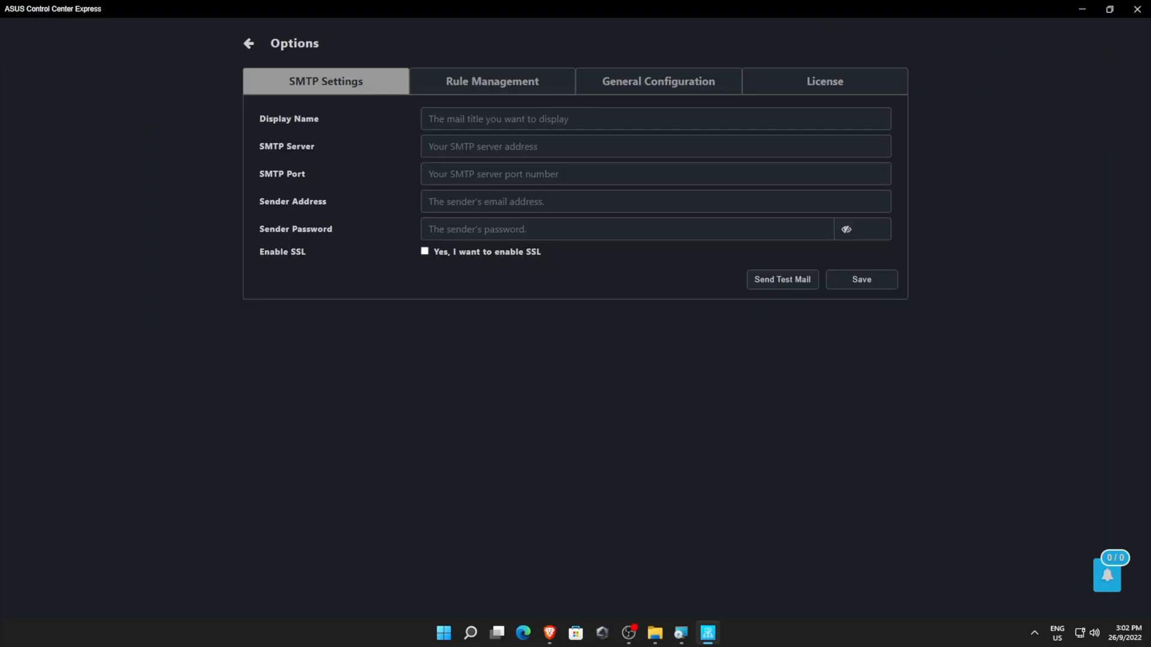
{"action": "left_click", "coordinate": [567, 81]}
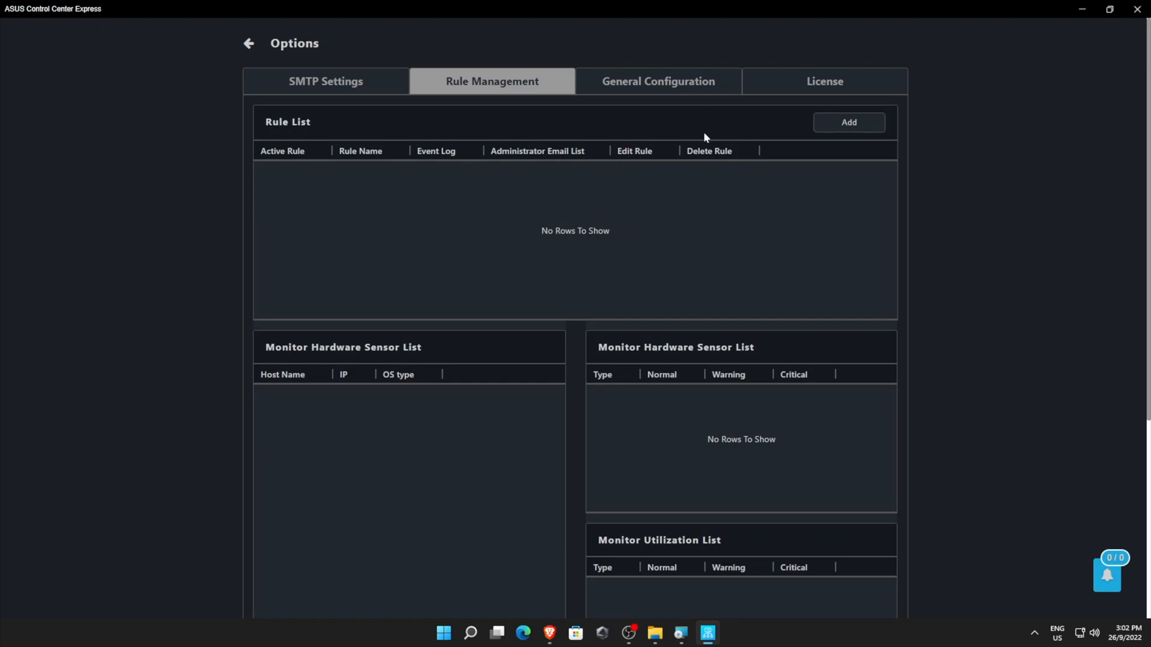
{"action": "left_click", "coordinate": [693, 91]}
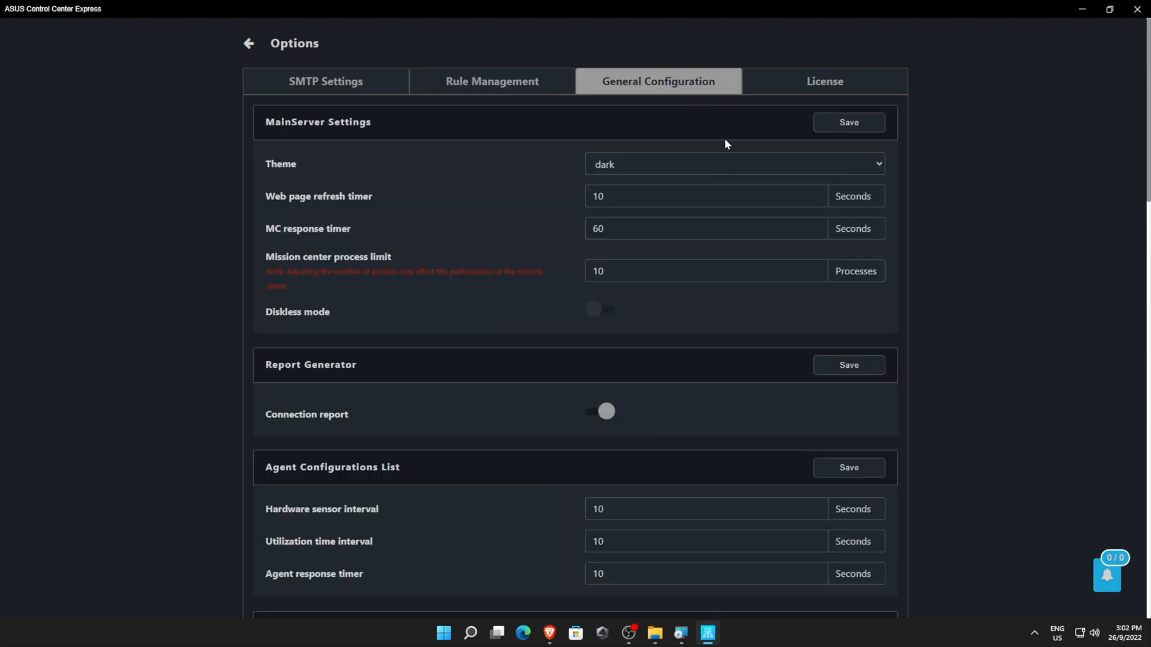
{"action": "scroll", "coordinate": [724, 155], "scroll_direction": "down", "scroll_amount": 4}
{"action": "scroll", "coordinate": [721, 178], "scroll_direction": "down", "scroll_amount": 1}
{"action": "scroll", "coordinate": [721, 179], "scroll_direction": "down", "scroll_amount": 2}
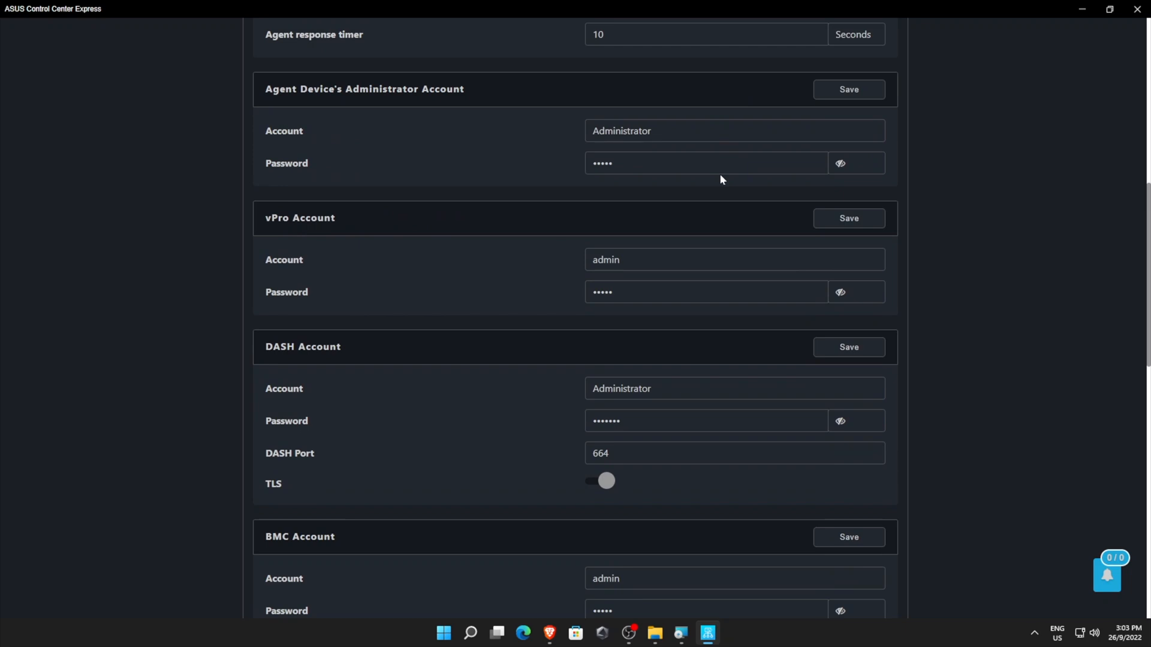
{"action": "scroll", "coordinate": [721, 180], "scroll_direction": "up", "scroll_amount": 12}
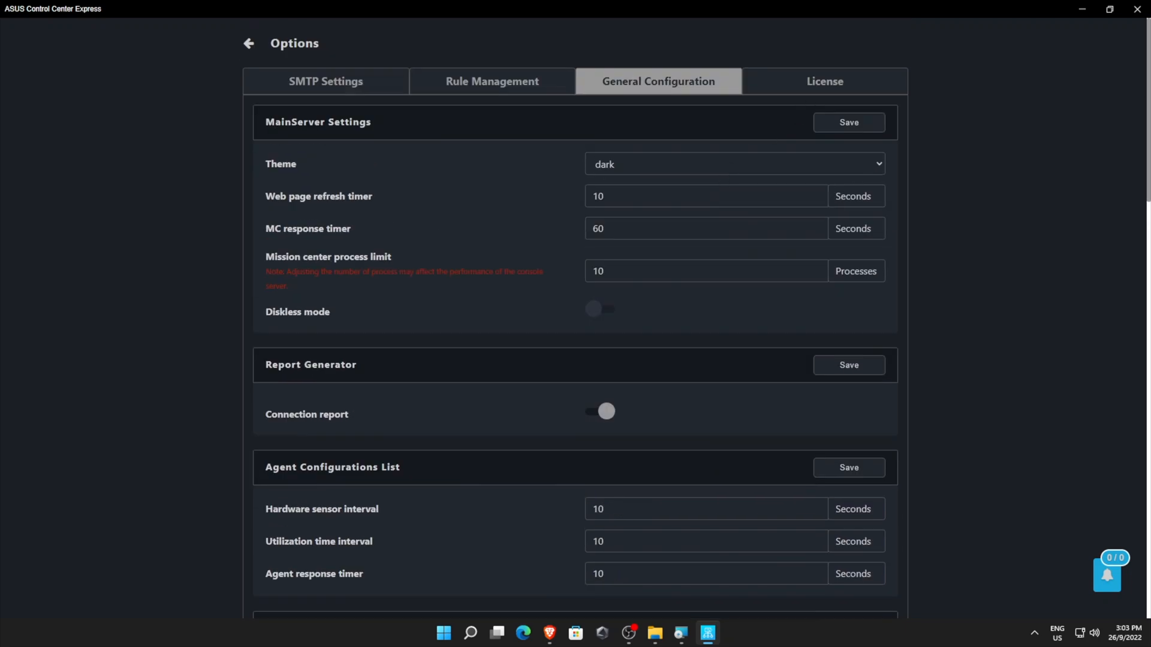
{"action": "left_click", "coordinate": [816, 85]}
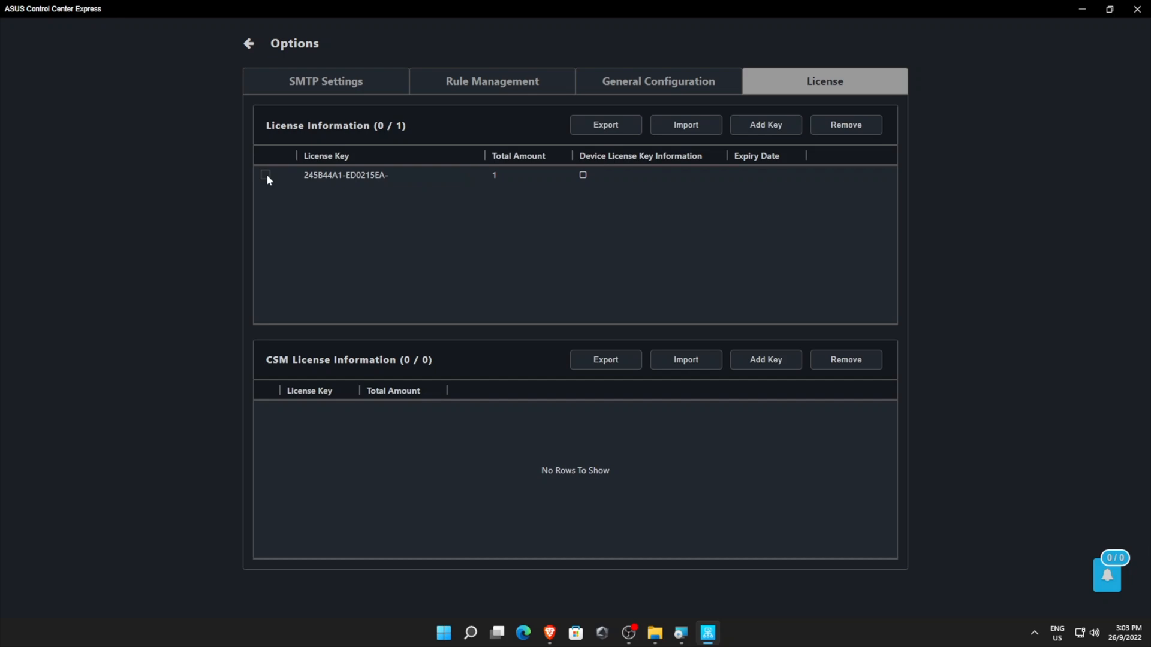
Return to the dashboard, view the interface language list, and visit the Account settings page
{"action": "left_click", "coordinate": [249, 44]}
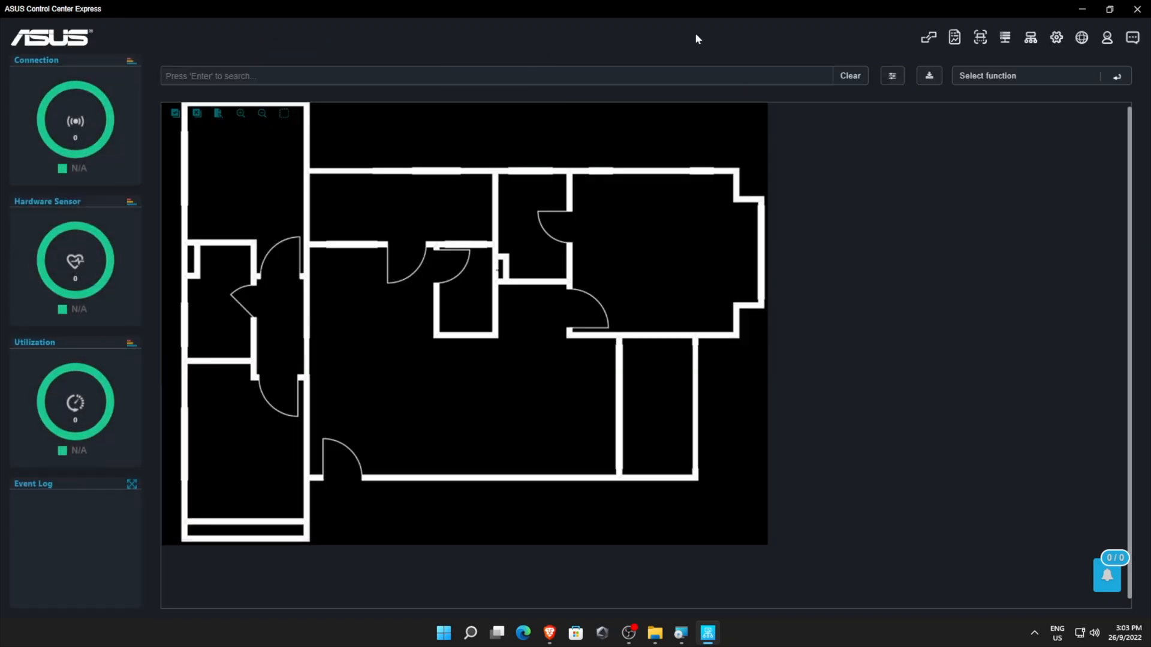
{"action": "left_click", "coordinate": [1080, 39]}
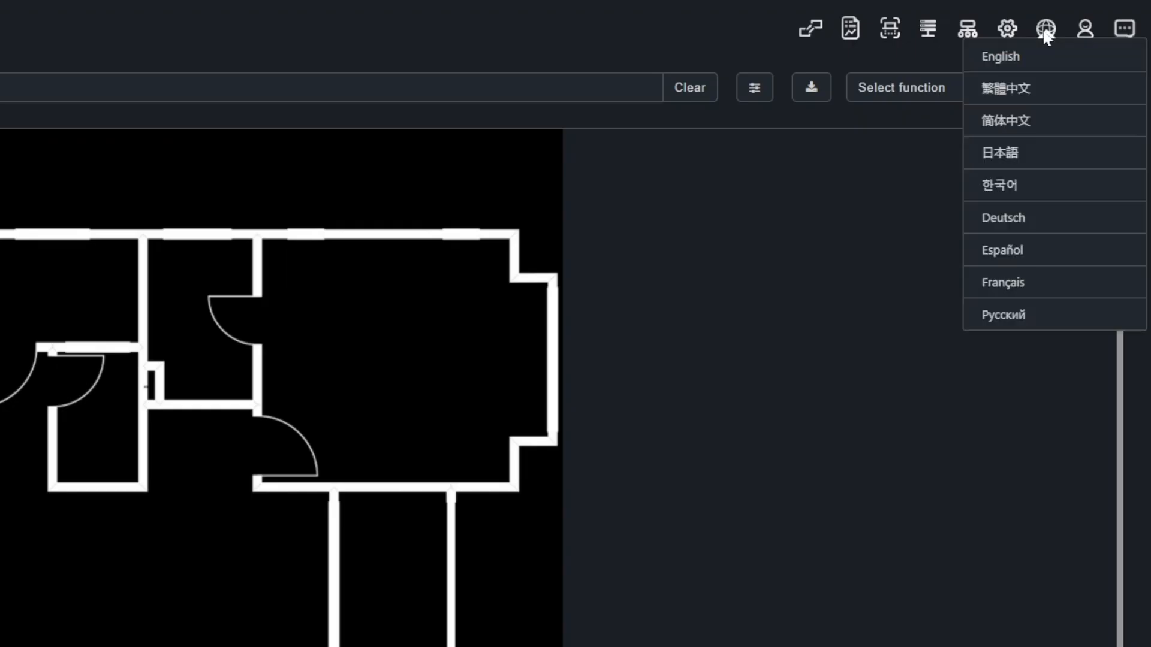
{"action": "left_click", "coordinate": [1086, 27]}
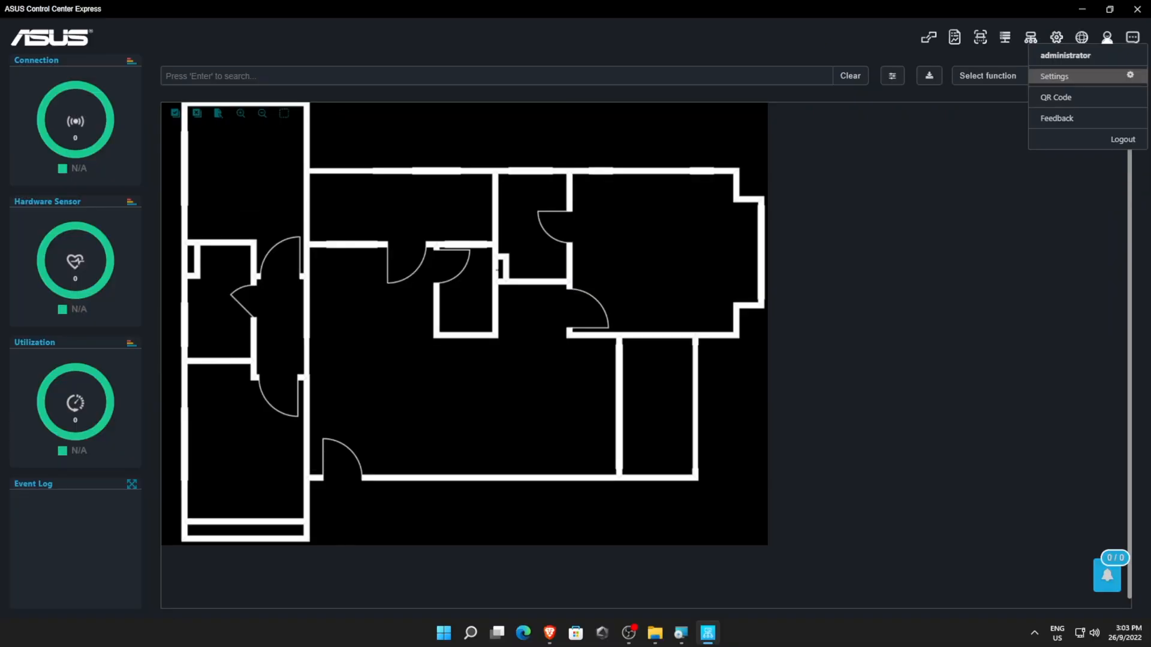
{"action": "left_click", "coordinate": [1040, 90]}
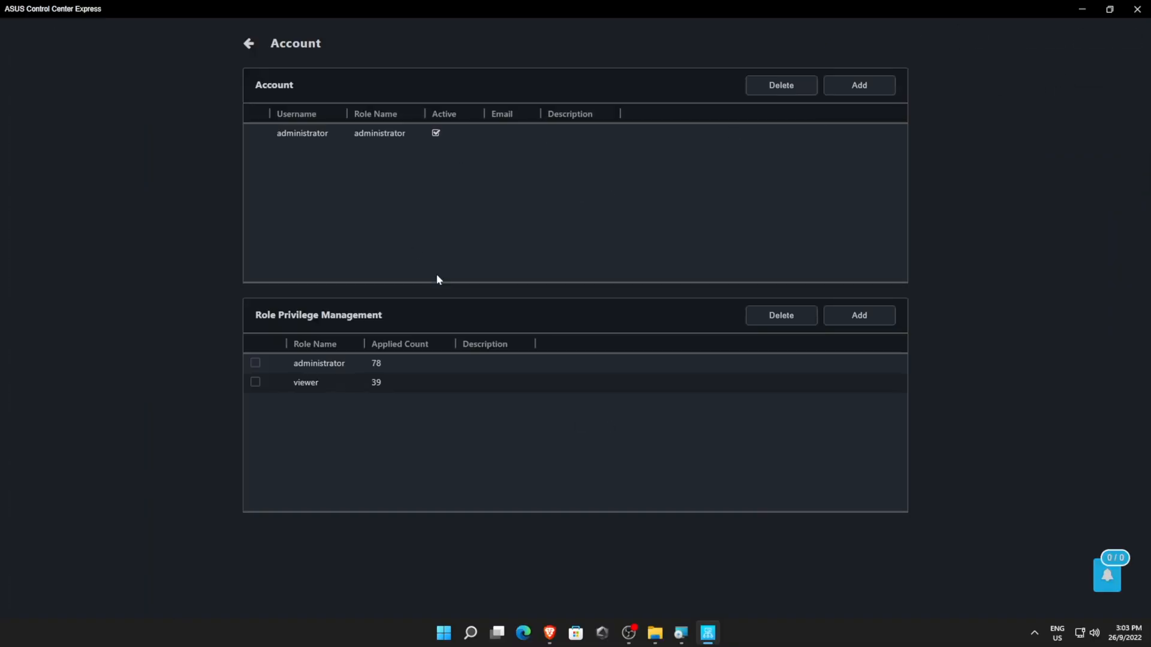
{"action": "left_click", "coordinate": [249, 45]}
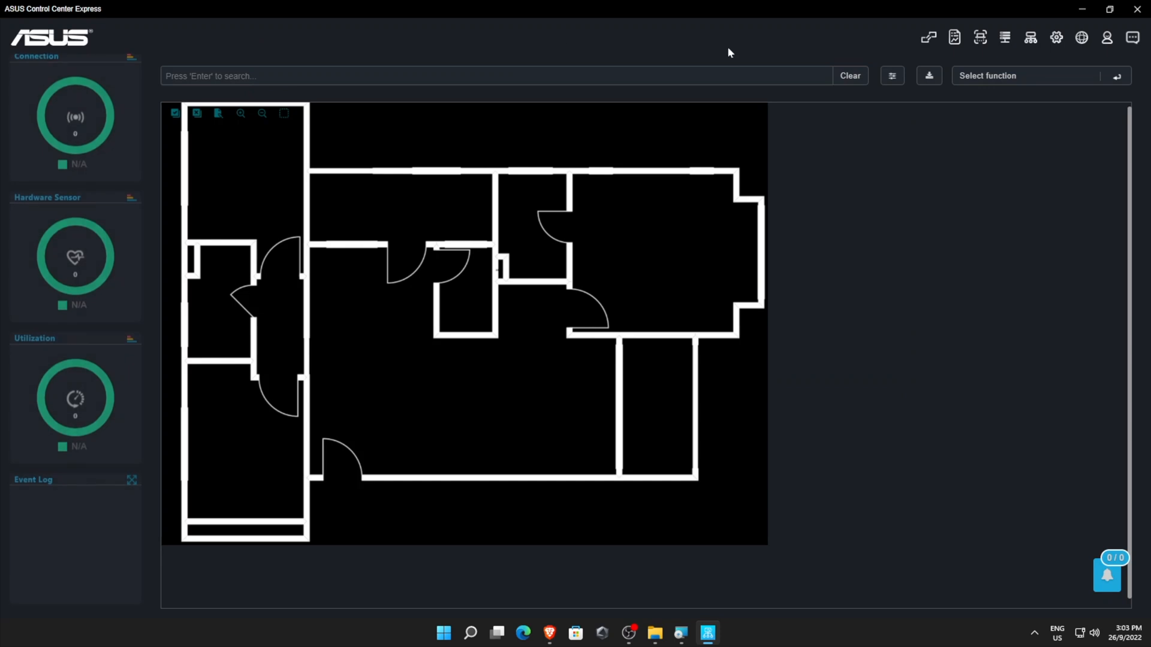
Show and close the server connection QR code, then list all notifications
{"action": "left_click", "coordinate": [1107, 38]}
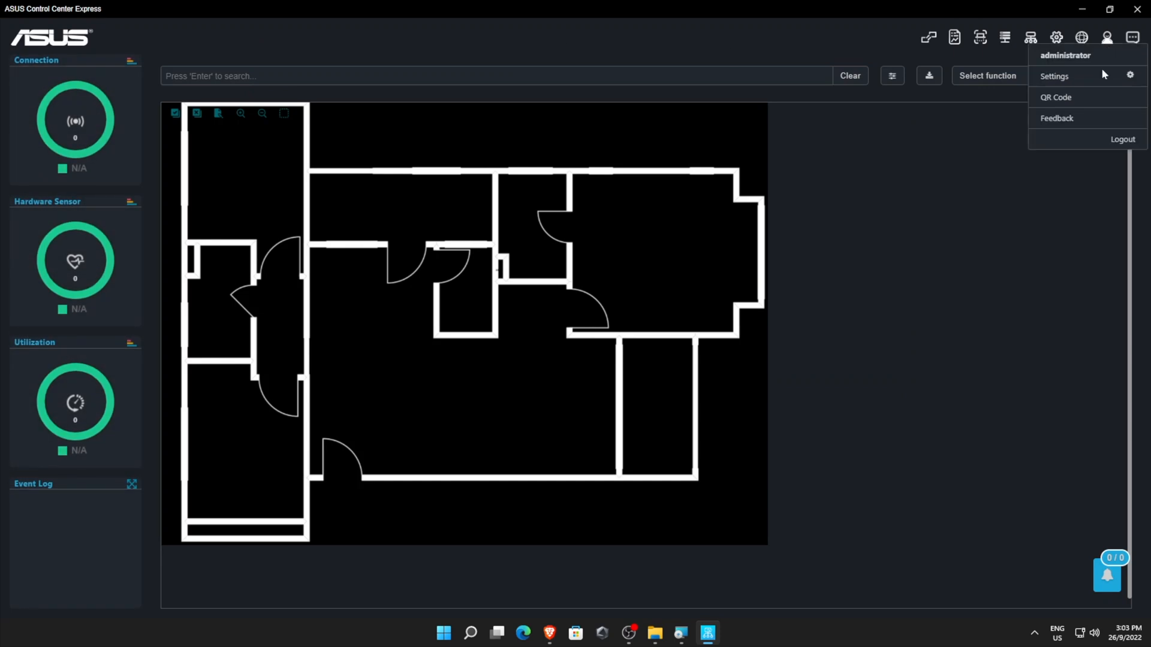
{"action": "left_click", "coordinate": [1080, 98]}
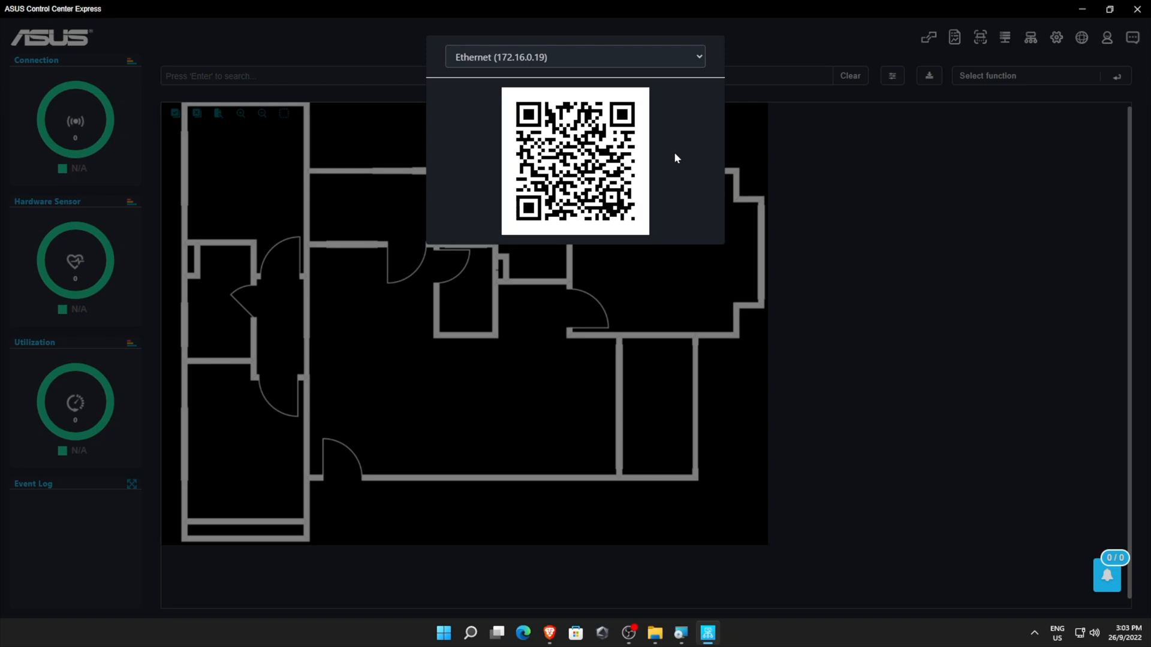
{"action": "left_click", "coordinate": [826, 162]}
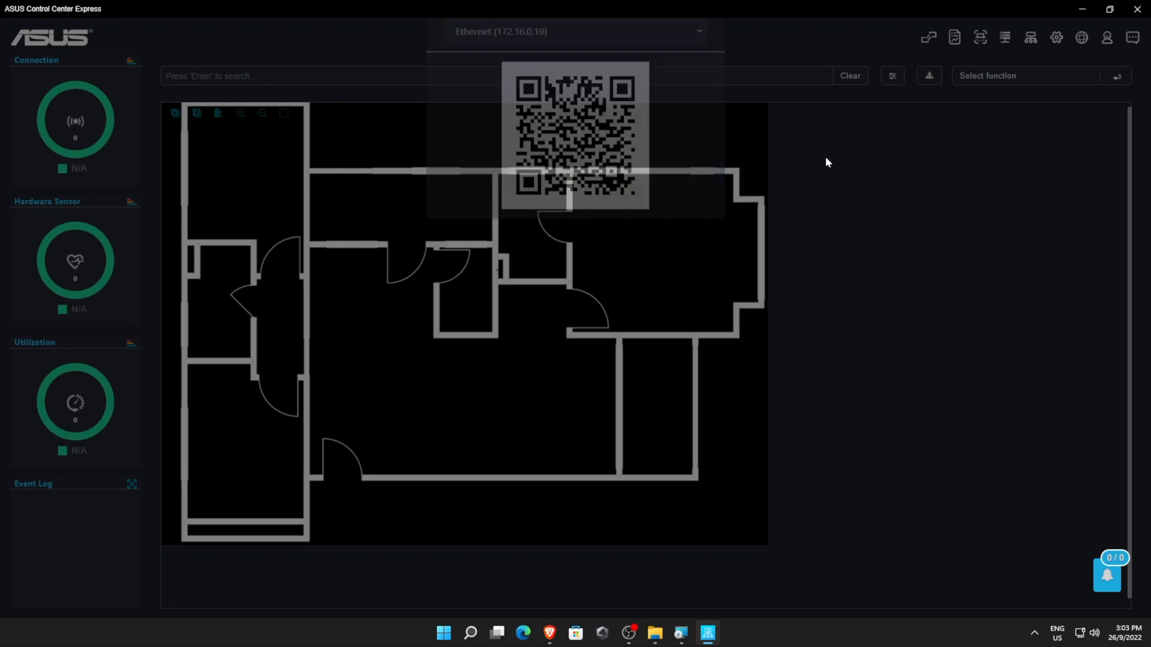
{"action": "left_click", "coordinate": [1132, 38]}
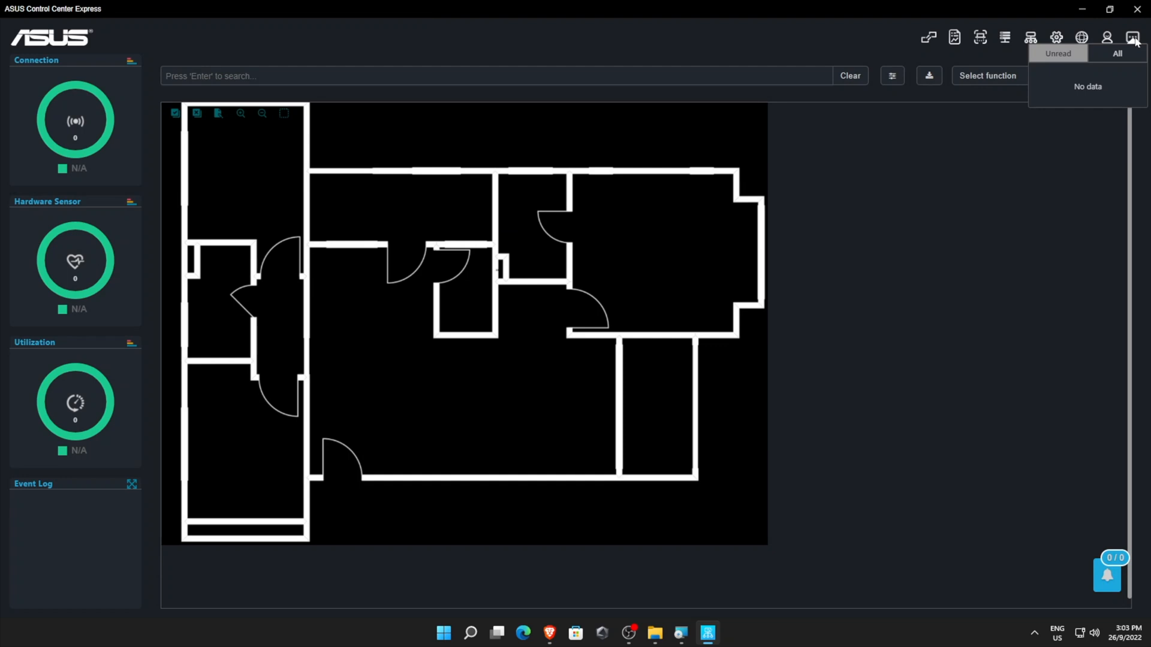
{"action": "left_click", "coordinate": [1132, 54]}
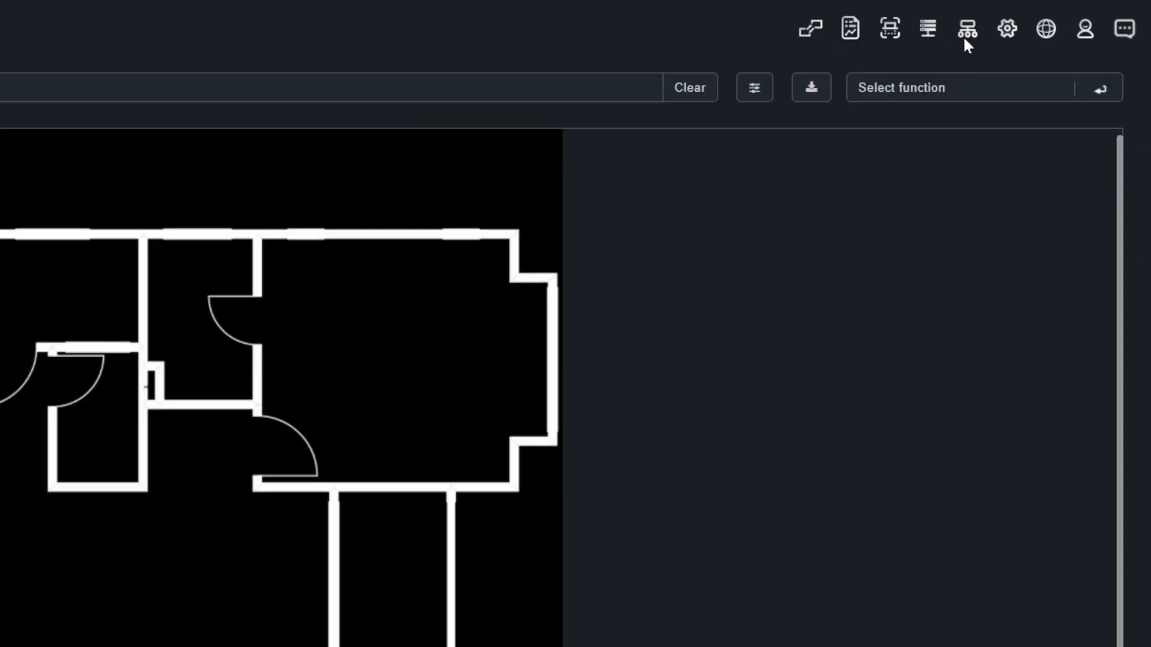
Save the manual-installation agent package to Downloads from Agent Management
{"action": "left_click", "coordinate": [967, 29]}
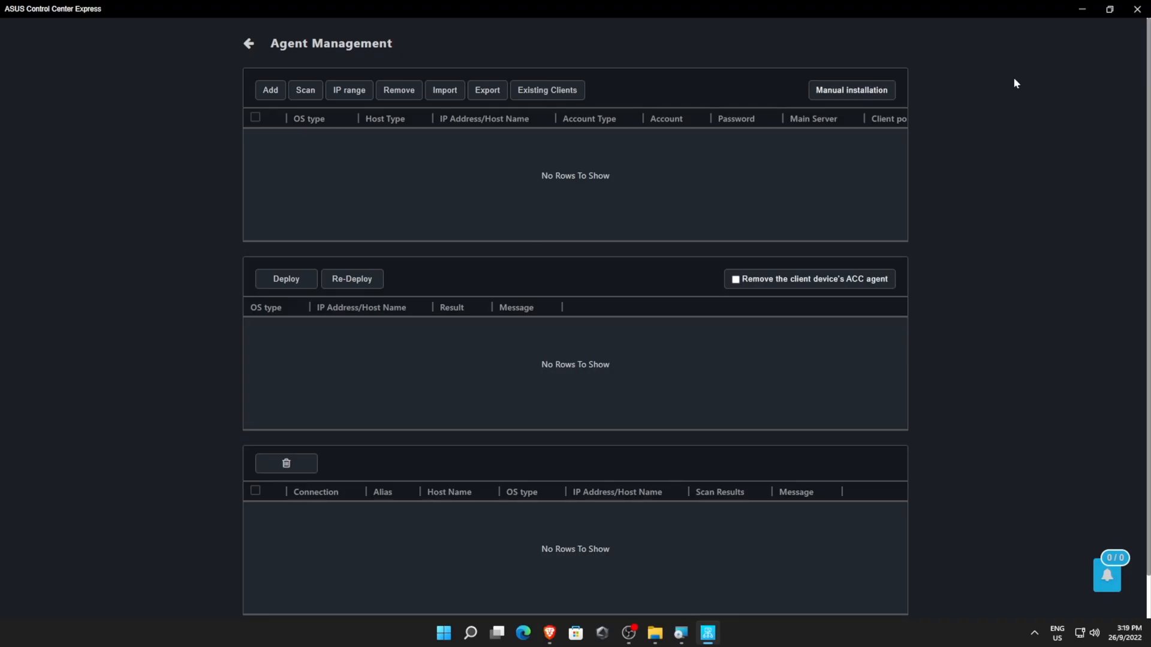
{"action": "left_click", "coordinate": [890, 91]}
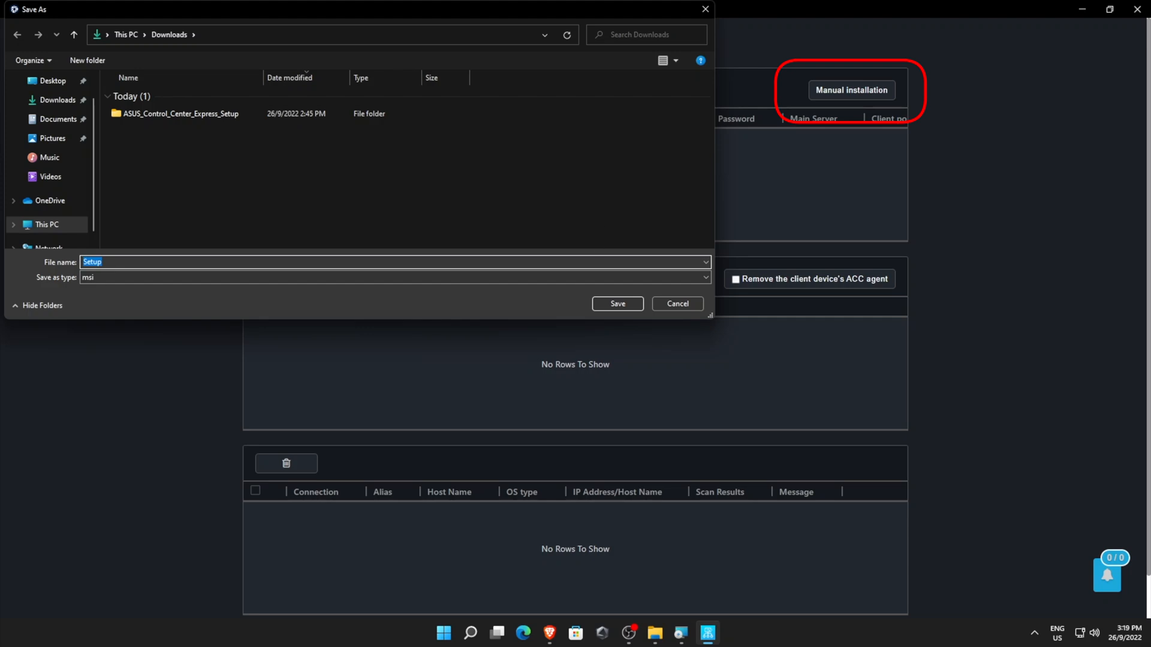
{"action": "left_click", "coordinate": [617, 304]}
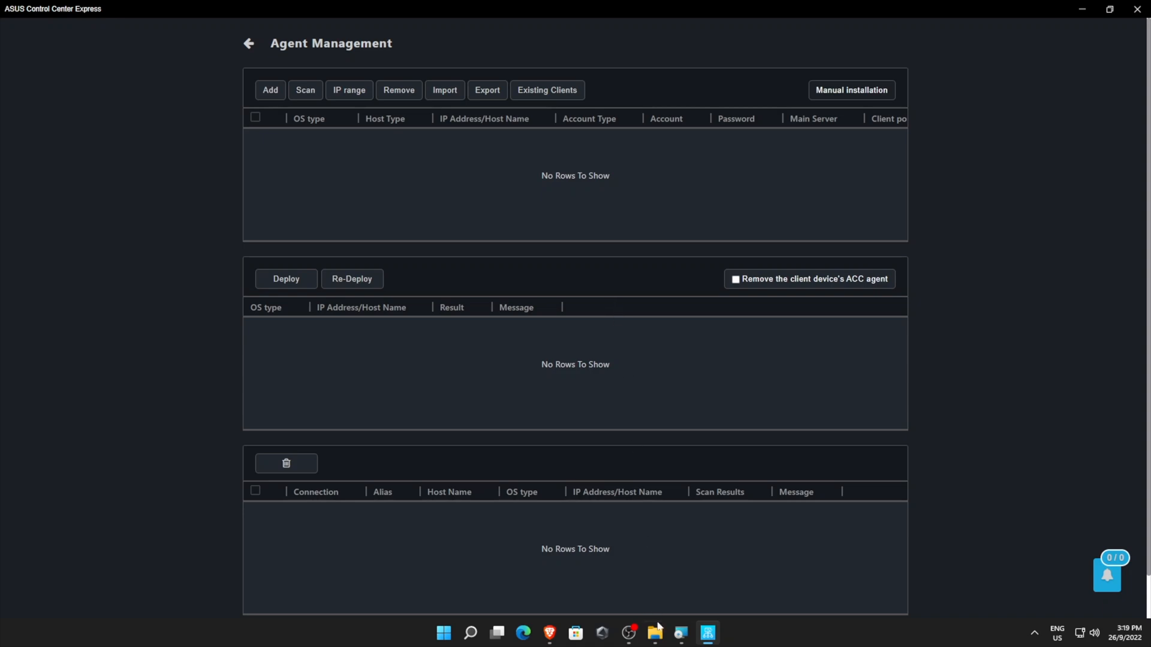
Locate and select the Setup package in the Downloads folder in File Explorer
{"action": "mouse_move", "coordinate": [655, 633]}
{"action": "left_click", "coordinate": [623, 568]}
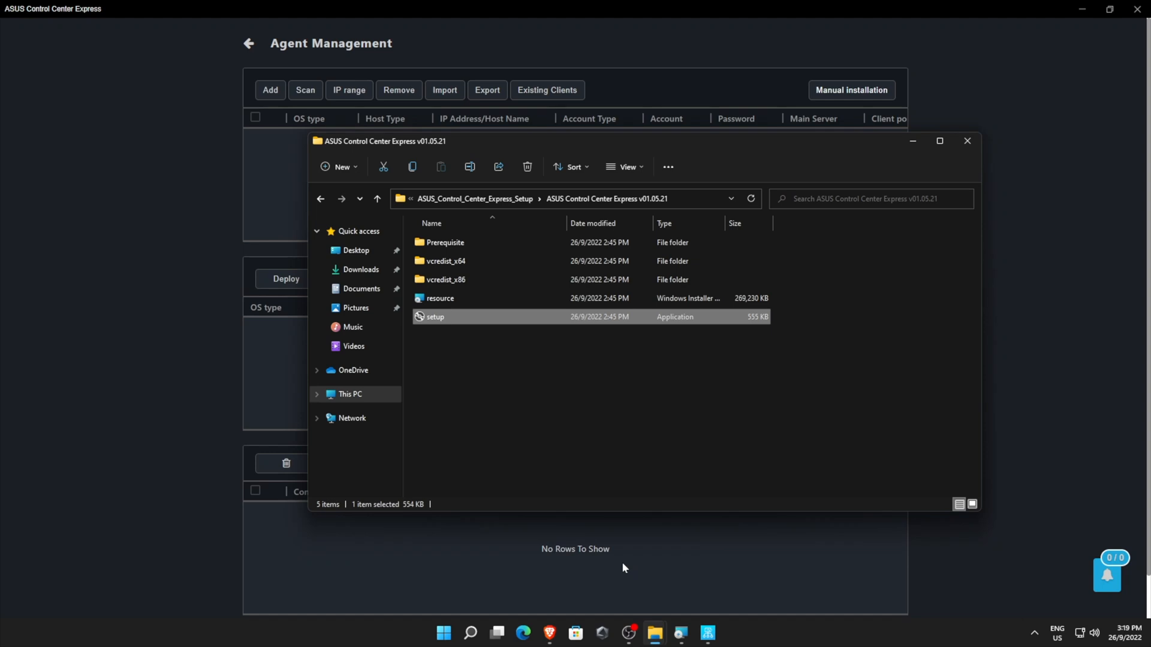
{"action": "left_click", "coordinate": [361, 269]}
{"action": "left_click", "coordinate": [445, 266]}
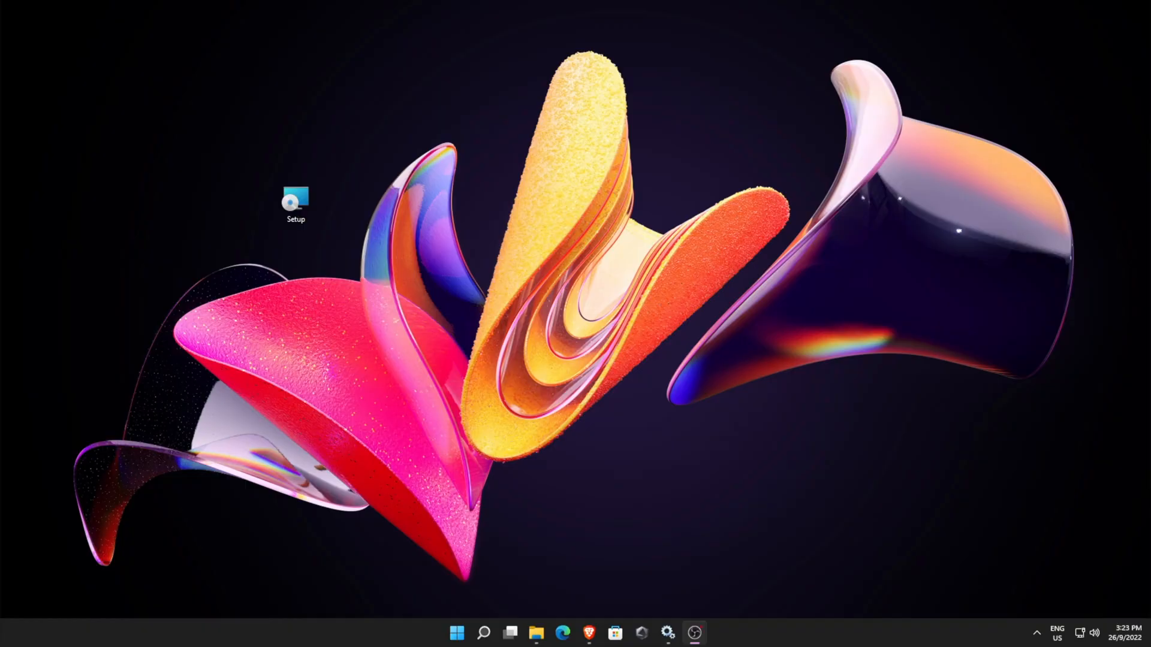
Launch the Setup installer from the desktop and start the installation
{"action": "left_click", "coordinate": [364, 405]}
{"action": "double_click", "coordinate": [304, 191]}
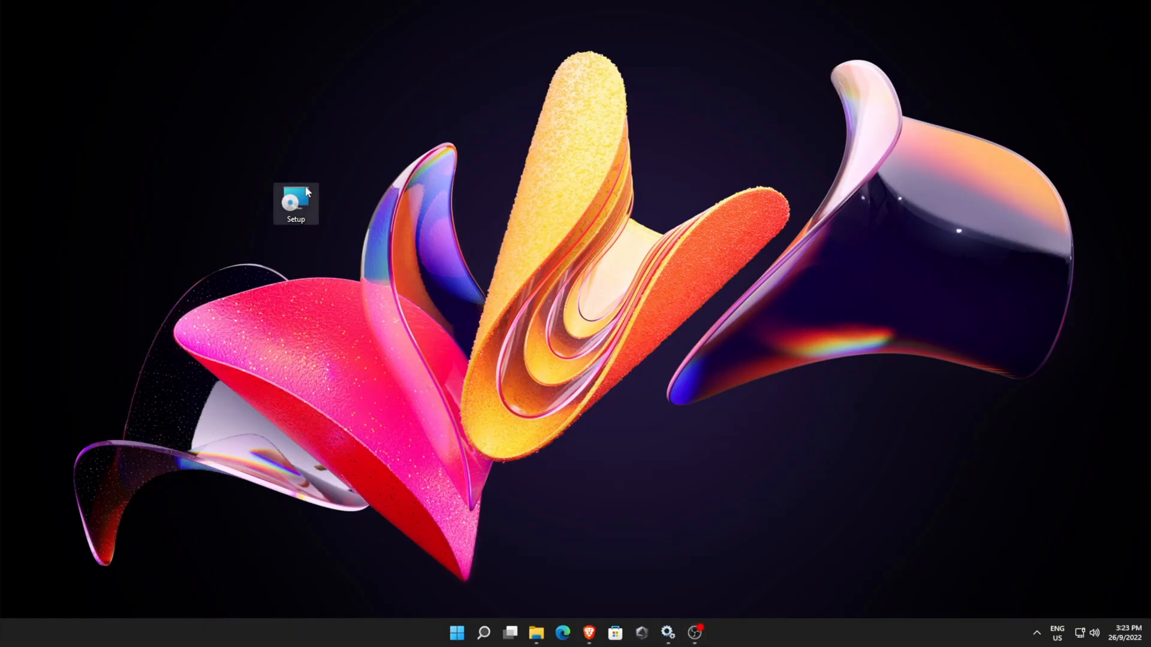
{"action": "left_click", "coordinate": [658, 418]}
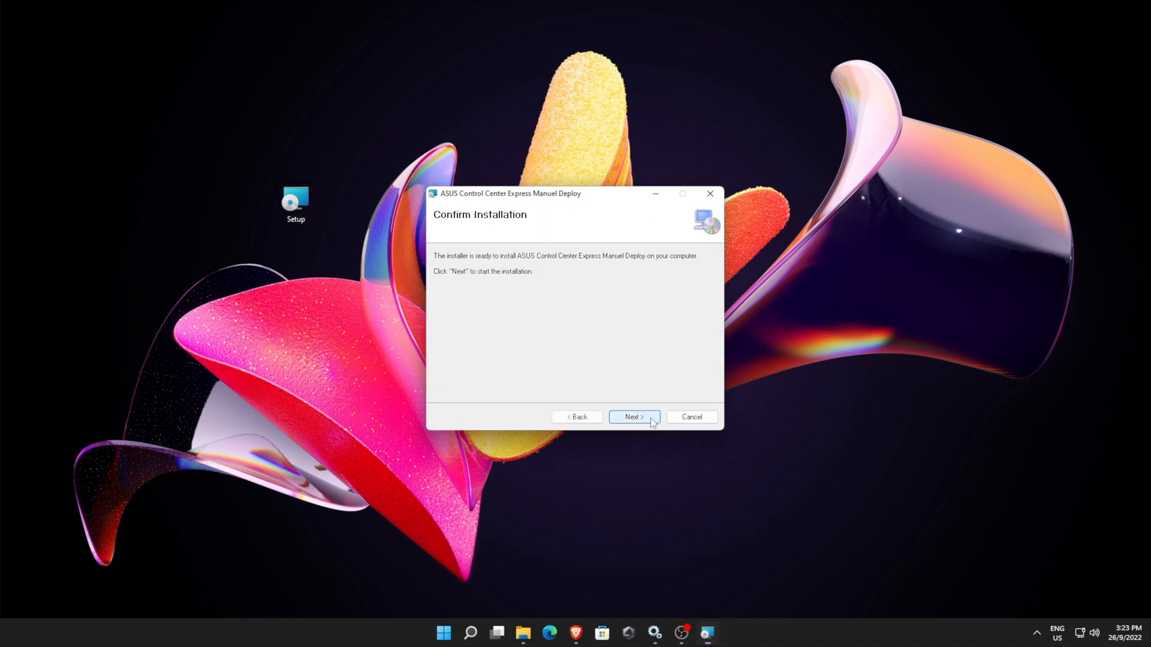
{"action": "left_click", "coordinate": [658, 419]}
Point the client to server 172.16.0.19, deploy it, and close the finished installer
{"action": "left_click_drag", "start_coordinate": [178, 40], "coordinate": [356, 199]}
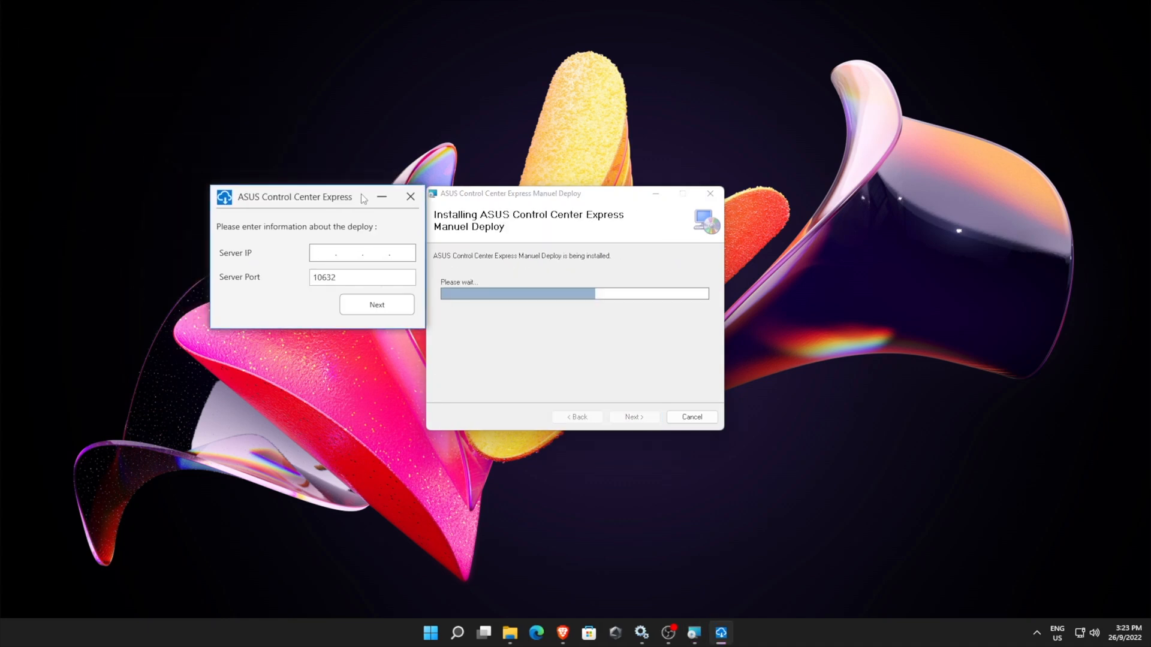
{"action": "left_click_drag", "start_coordinate": [499, 204], "coordinate": [492, 200]}
{"action": "left_click", "coordinate": [438, 282]}
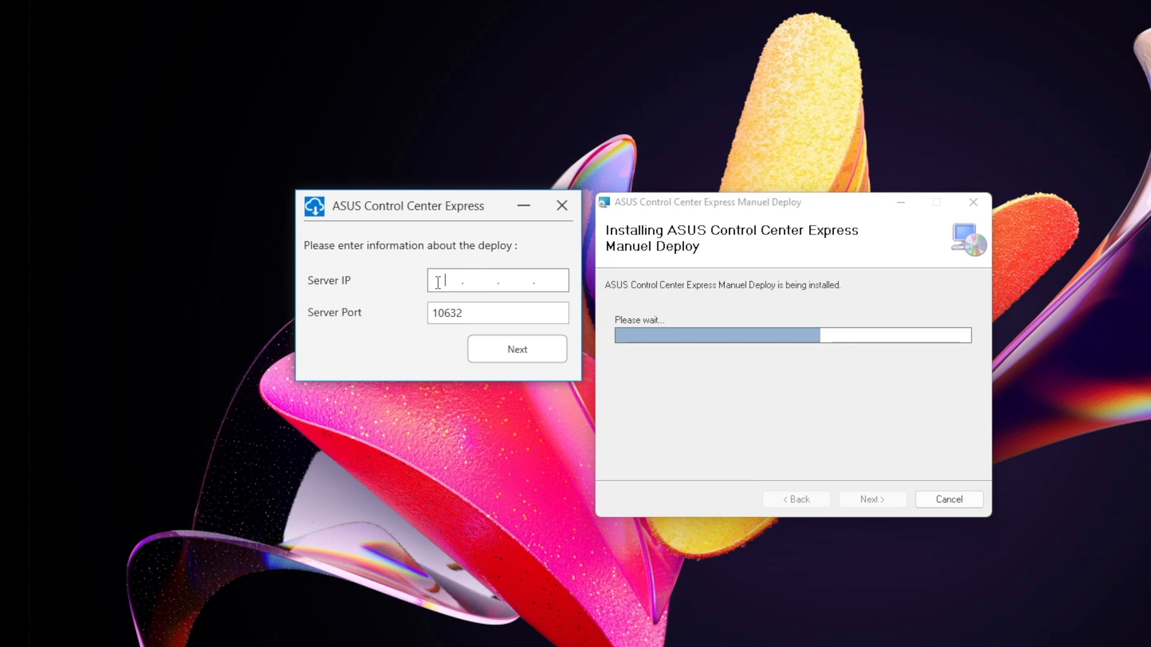
{"action": "type", "text": "172.16.0.19"}
{"action": "left_click", "coordinate": [556, 358]}
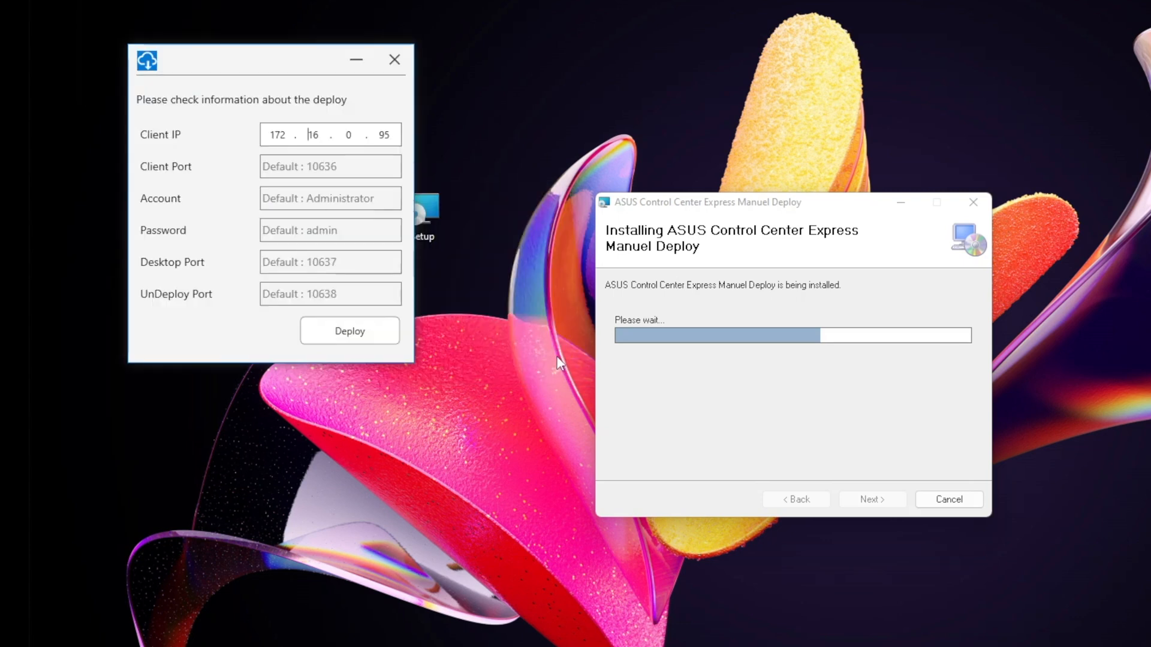
{"action": "left_click_drag", "start_coordinate": [304, 57], "coordinate": [480, 211]}
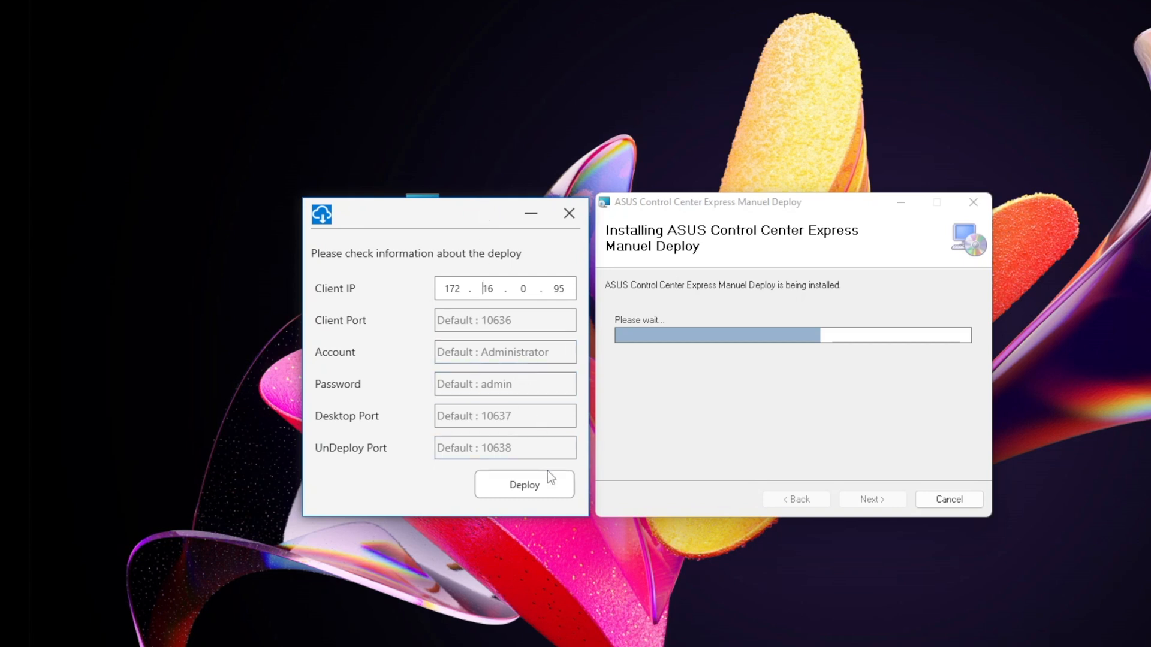
{"action": "left_click", "coordinate": [555, 487]}
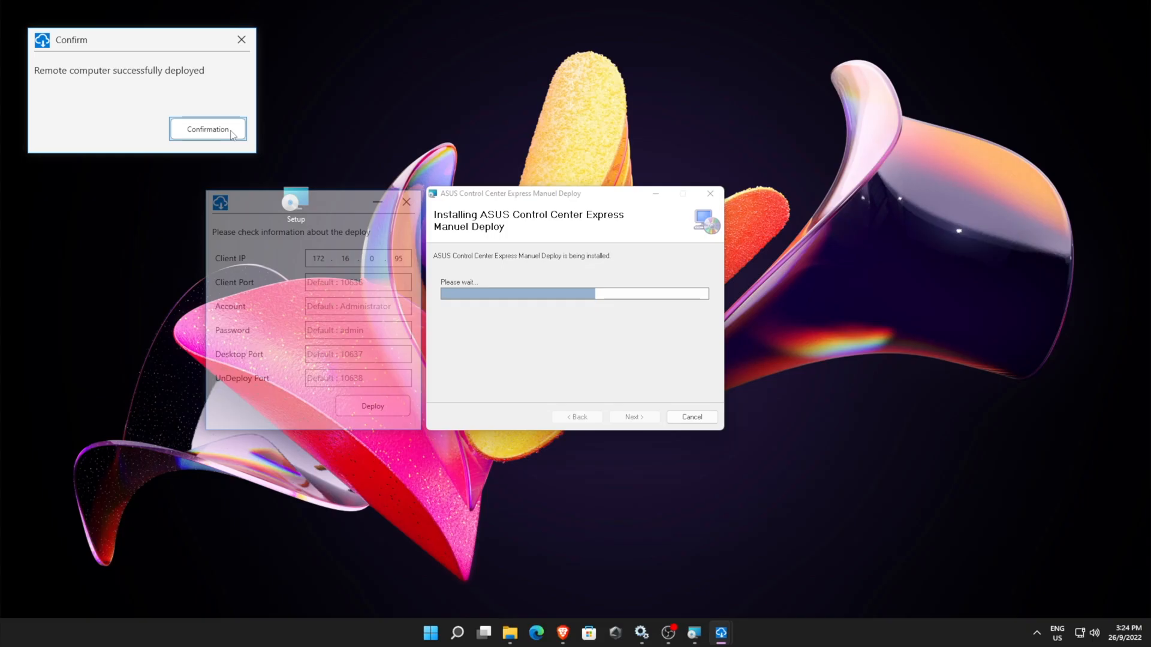
{"action": "left_click", "coordinate": [343, 175]}
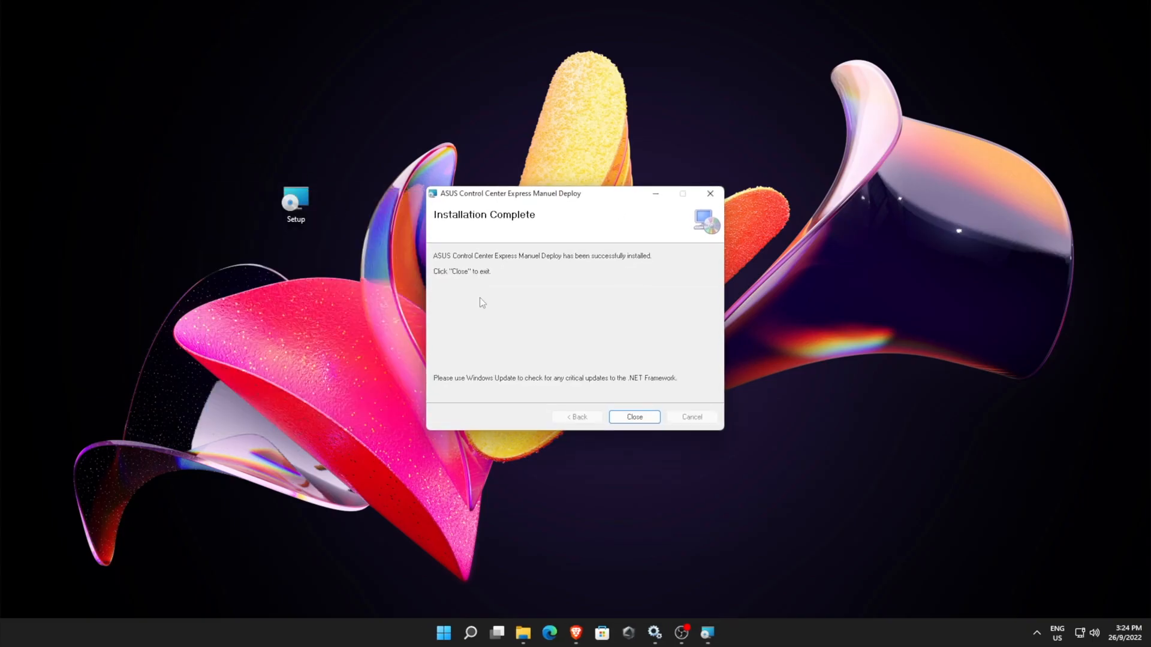
{"action": "left_click", "coordinate": [635, 418]}
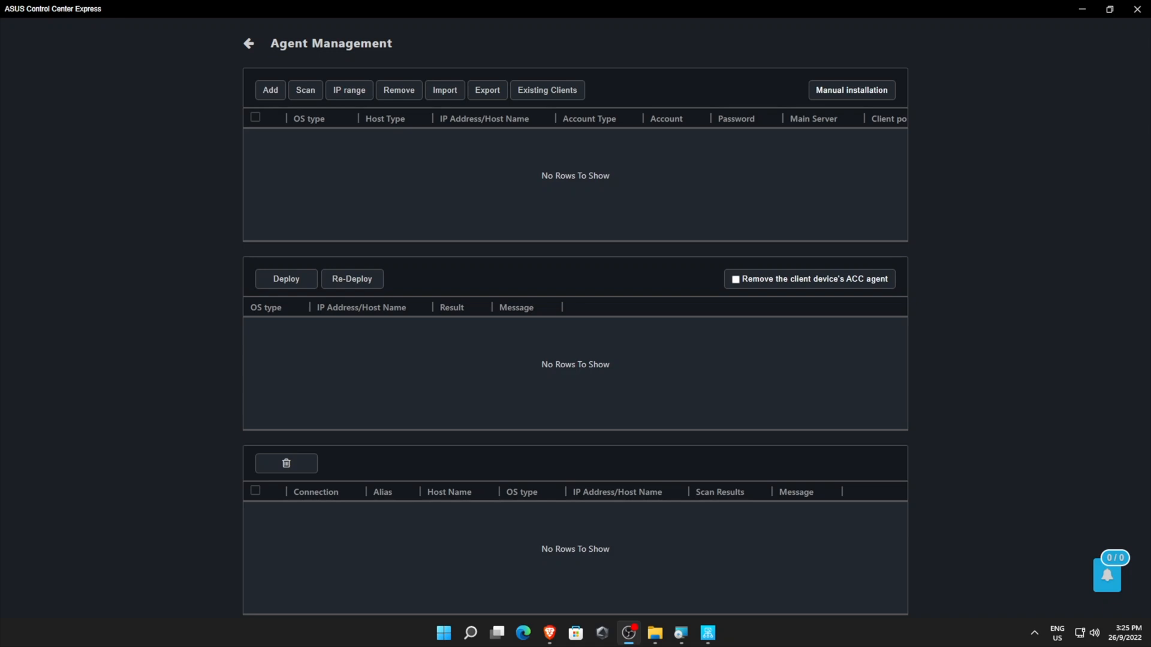
Show the dashboard device list and check the Device Information for client 172.16.0.95
{"action": "left_click", "coordinate": [91, 489]}
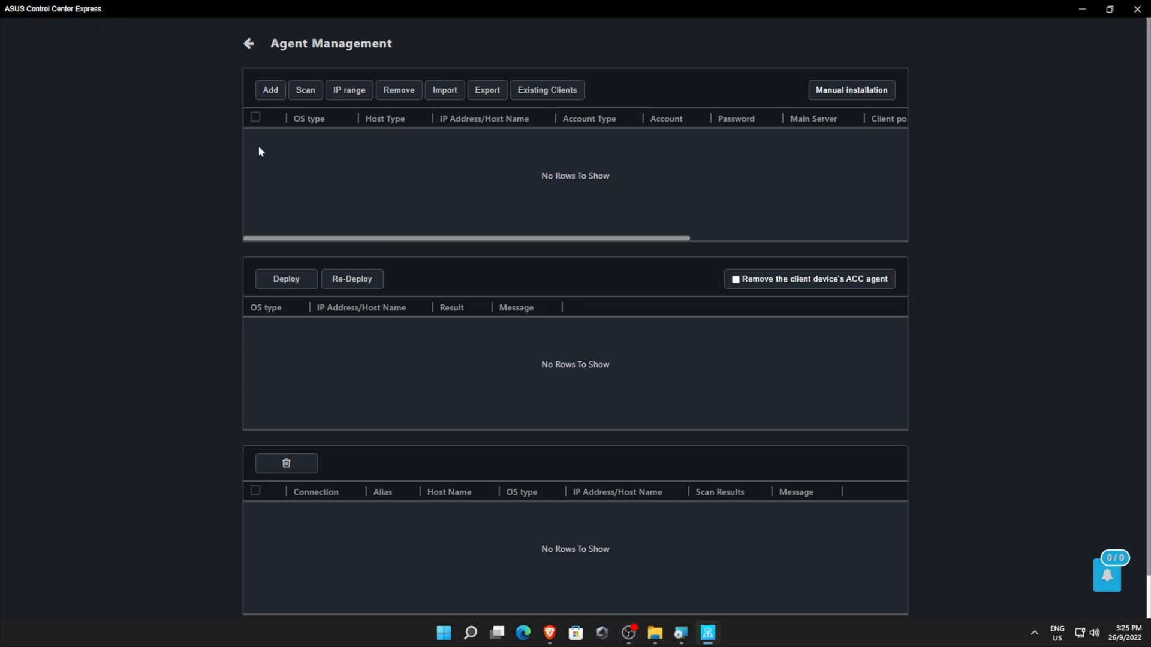
{"action": "left_click", "coordinate": [249, 44]}
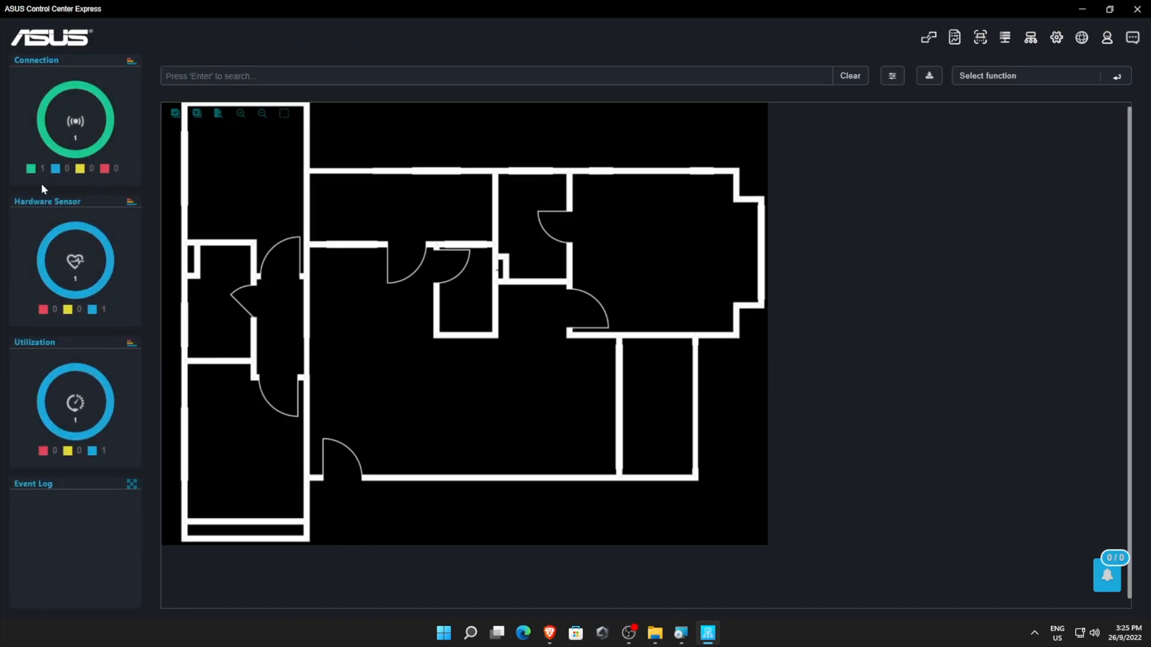
{"action": "left_click", "coordinate": [923, 41]}
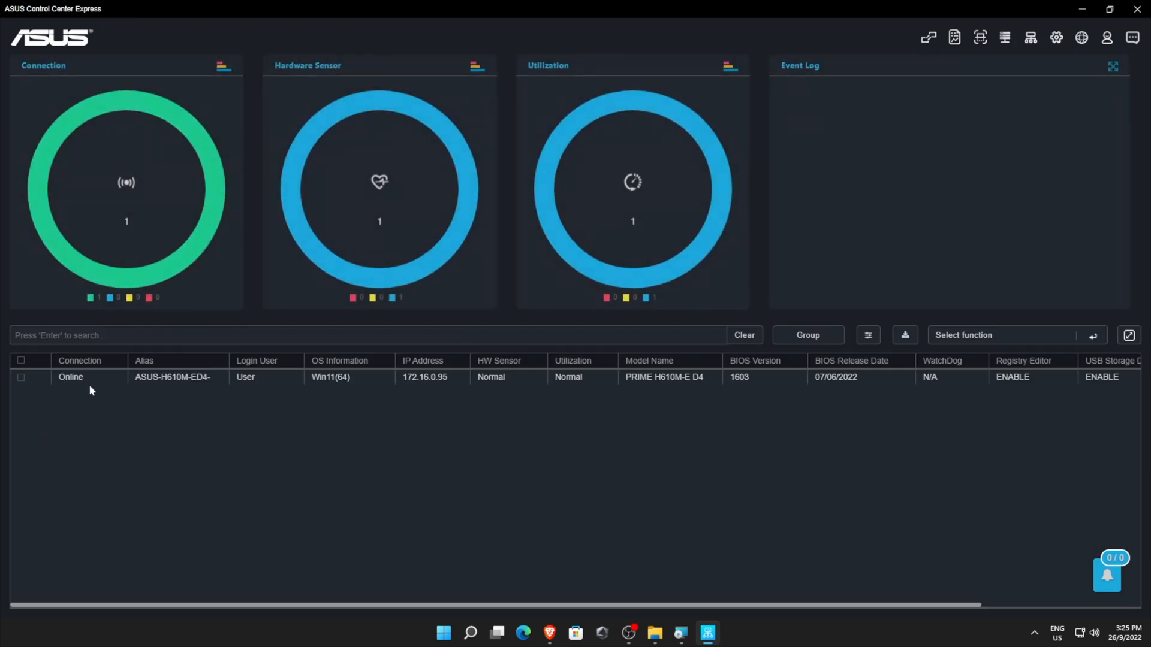
{"action": "double_click", "coordinate": [19, 379]}
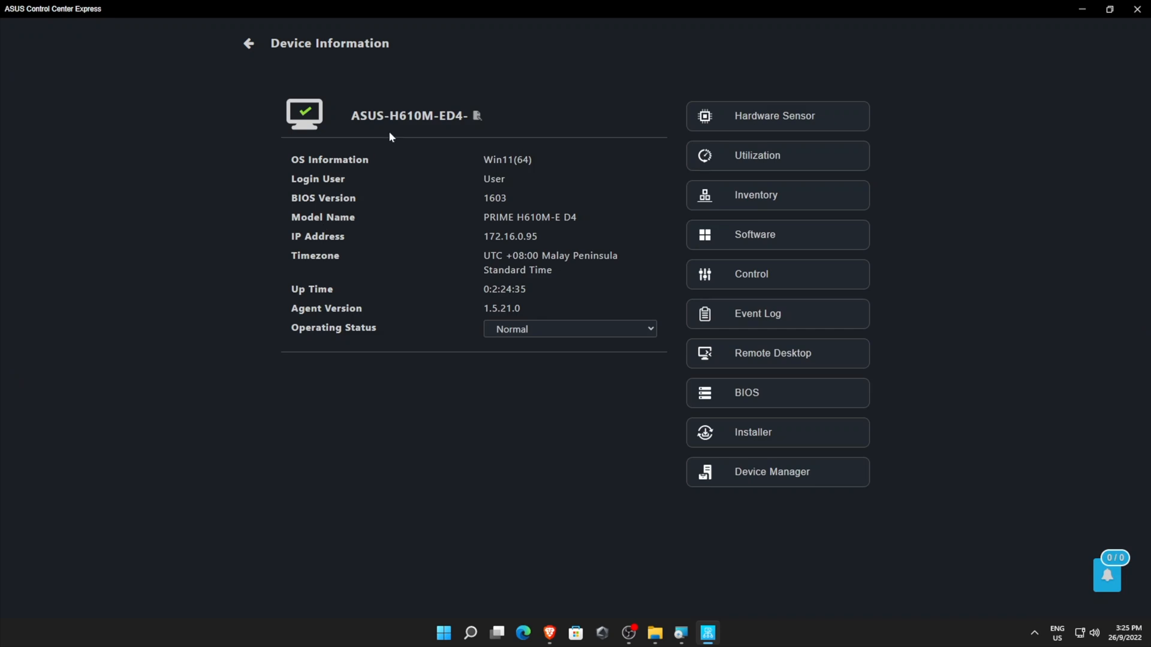
{"action": "left_click", "coordinate": [248, 45]}
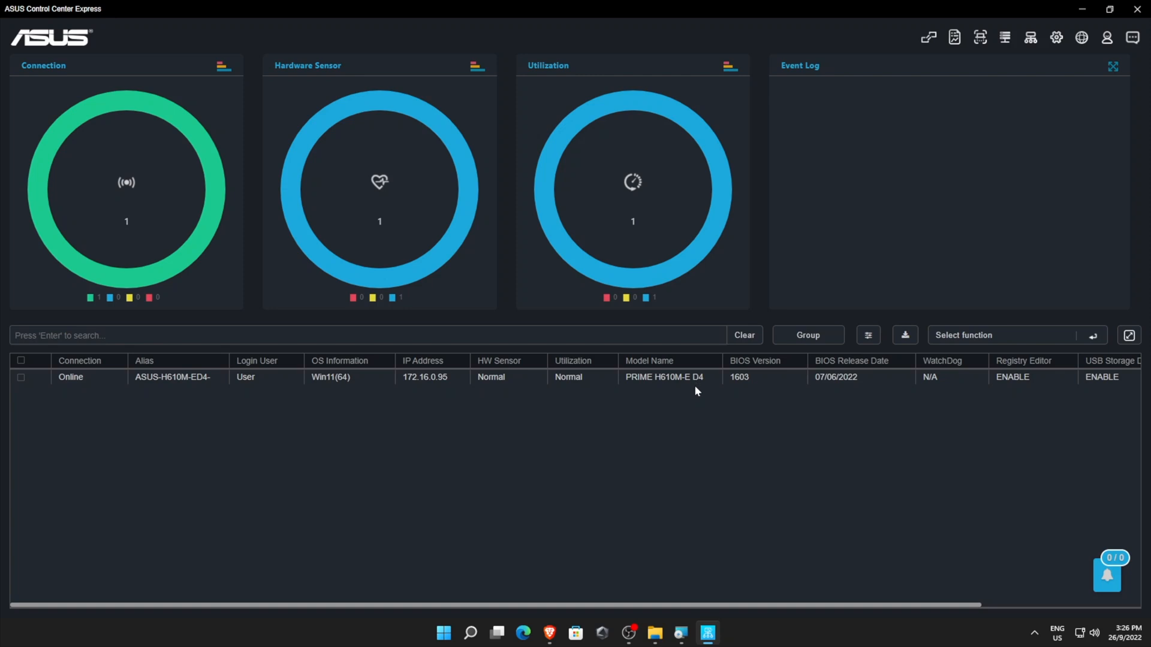
{"action": "left_click", "coordinate": [1021, 605]}
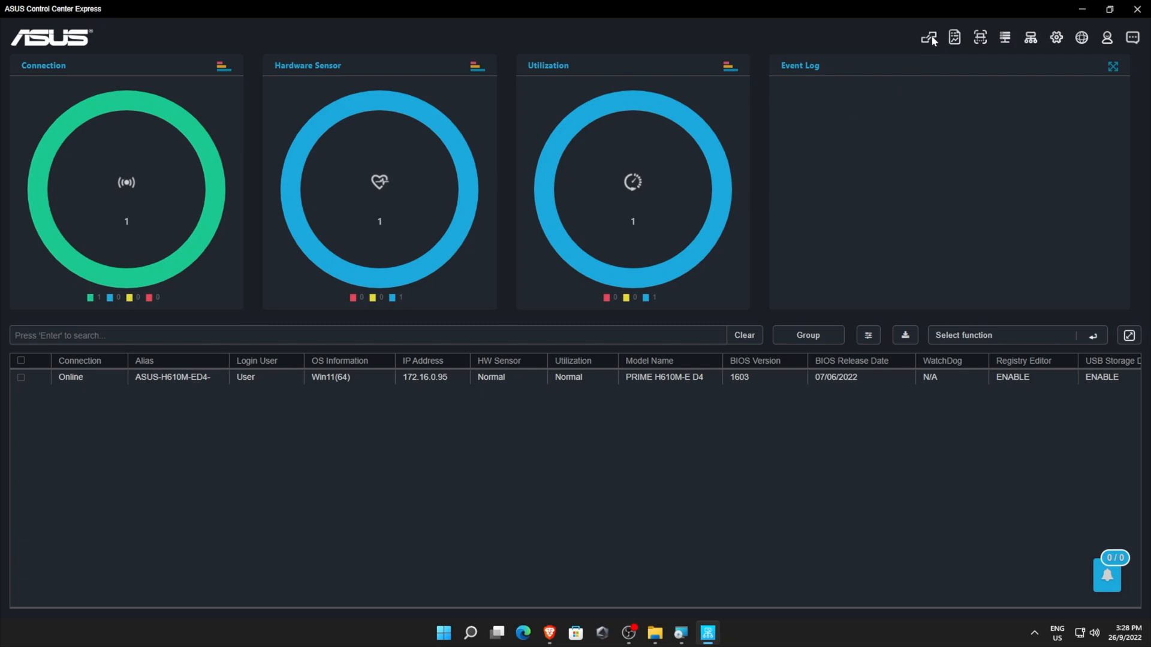
In the floor-plan layout editor, add the client at 172.16.0.95 to the map
{"action": "left_click", "coordinate": [930, 39]}
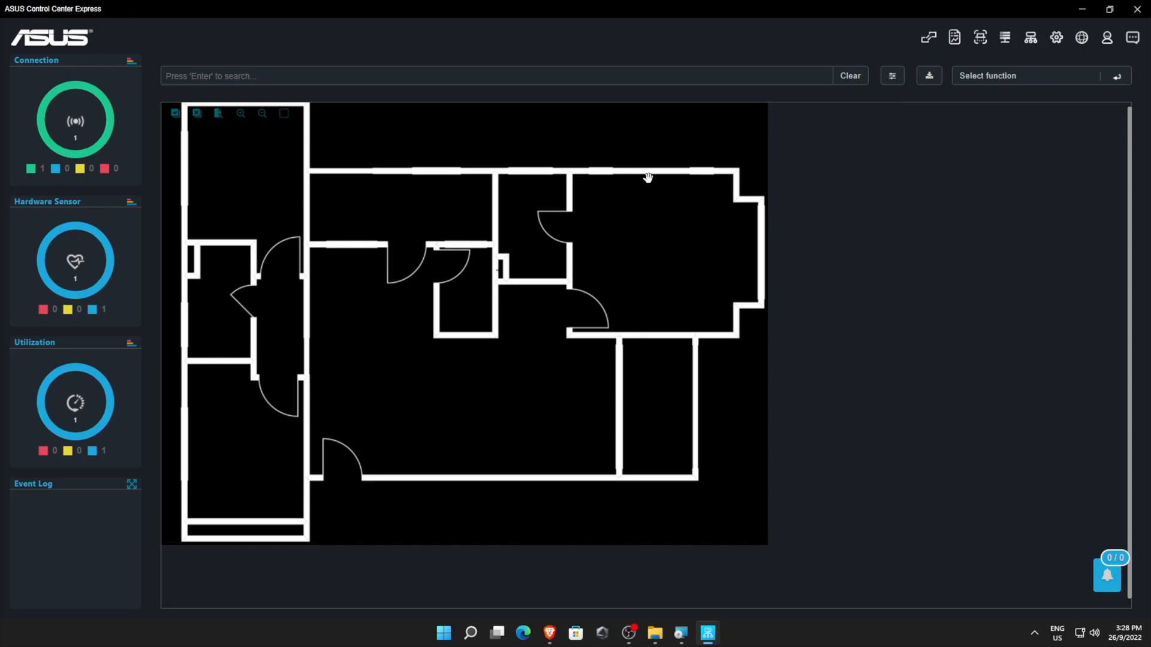
{"action": "left_click", "coordinate": [218, 112]}
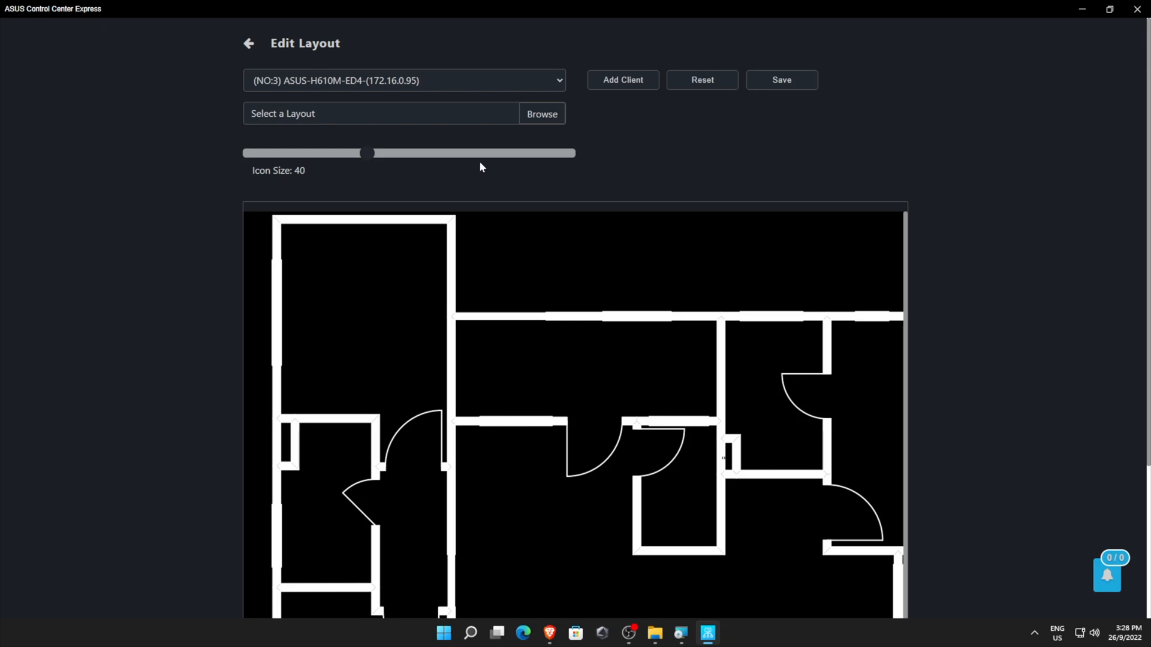
{"action": "left_click", "coordinate": [561, 79]}
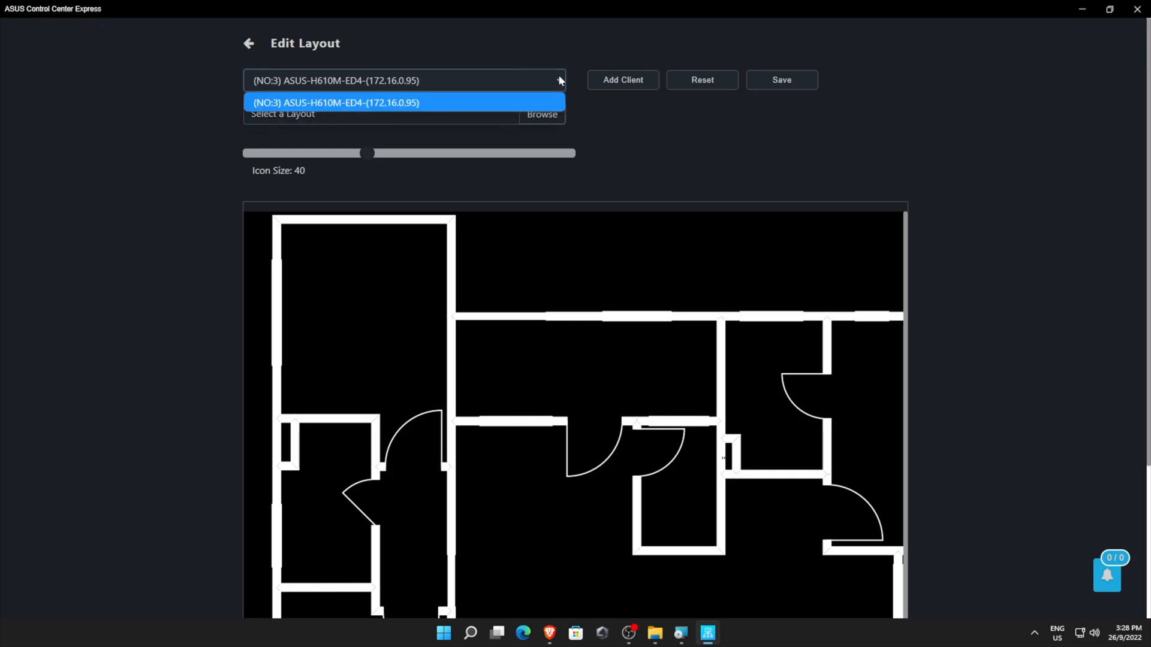
{"action": "left_click", "coordinate": [427, 102]}
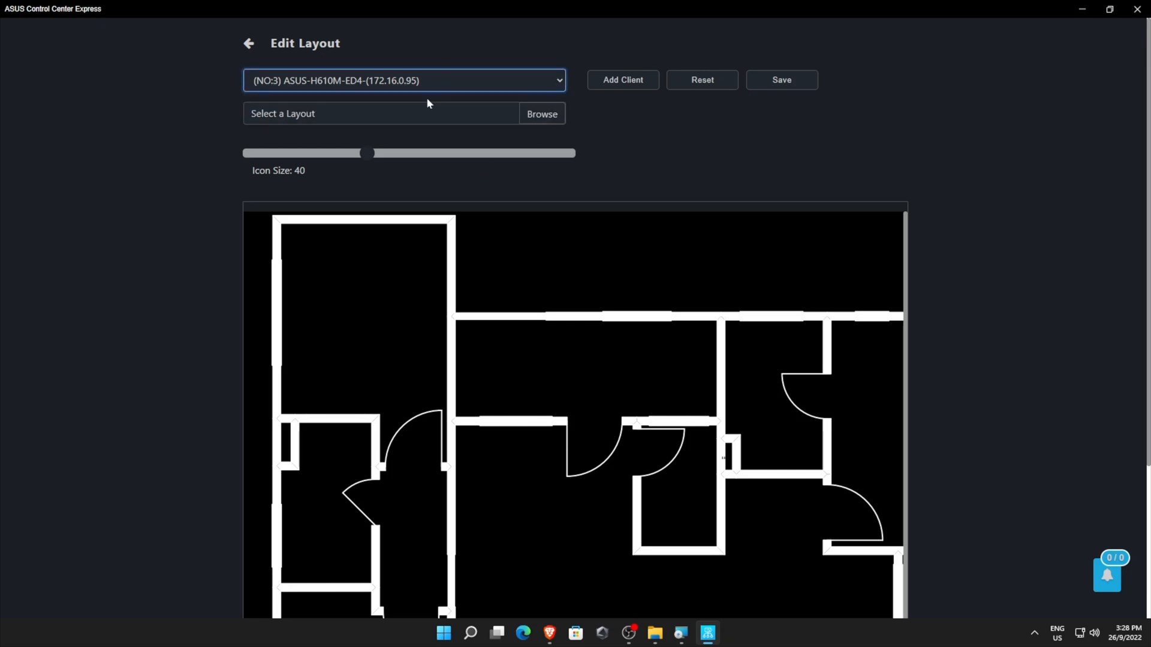
{"action": "left_click", "coordinate": [627, 82]}
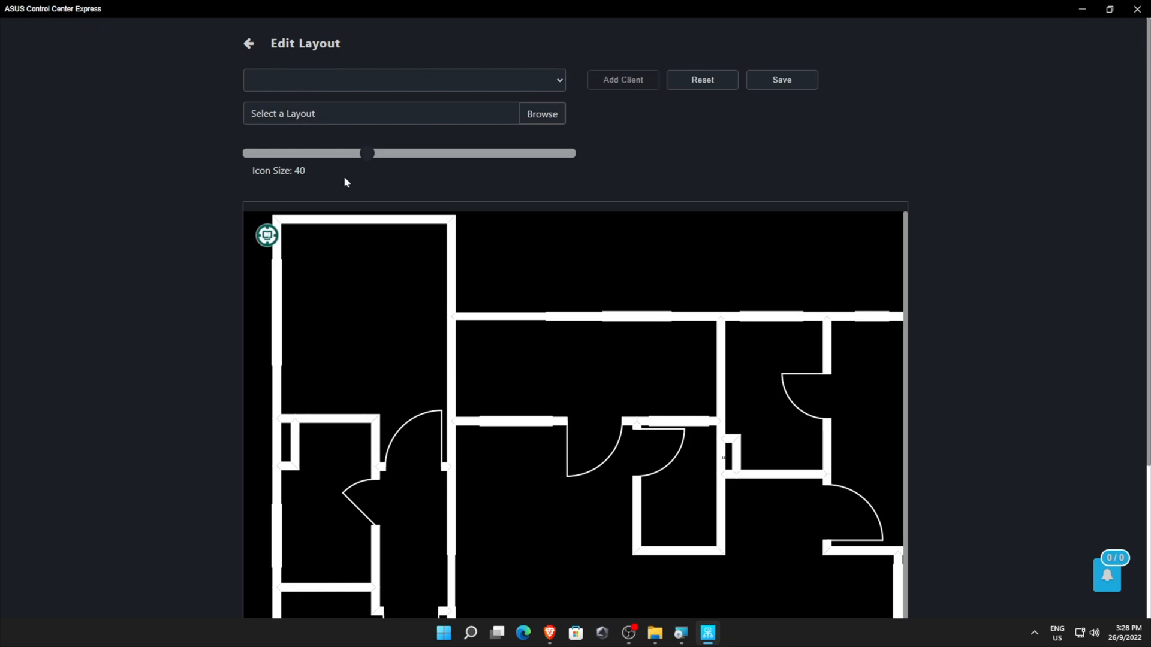
Enlarge the client icon to size 91, place it in an upper middle room, and save the layout
{"action": "left_click_drag", "start_coordinate": [367, 156], "coordinate": [539, 159]}
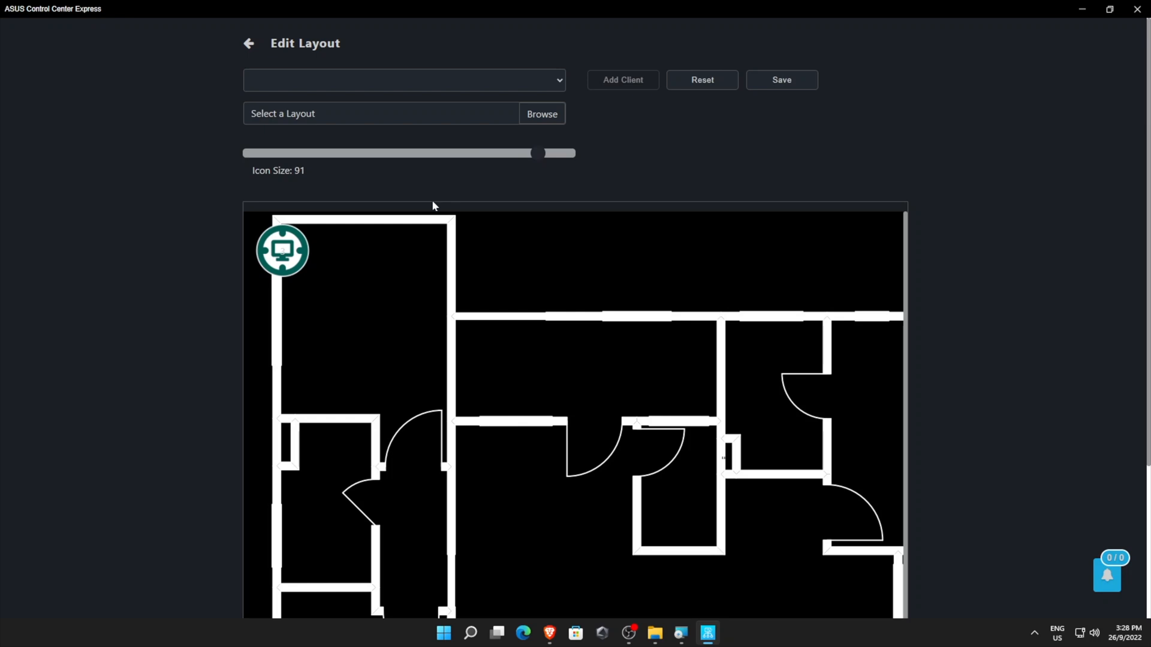
{"action": "left_click_drag", "start_coordinate": [283, 251], "coordinate": [538, 362]}
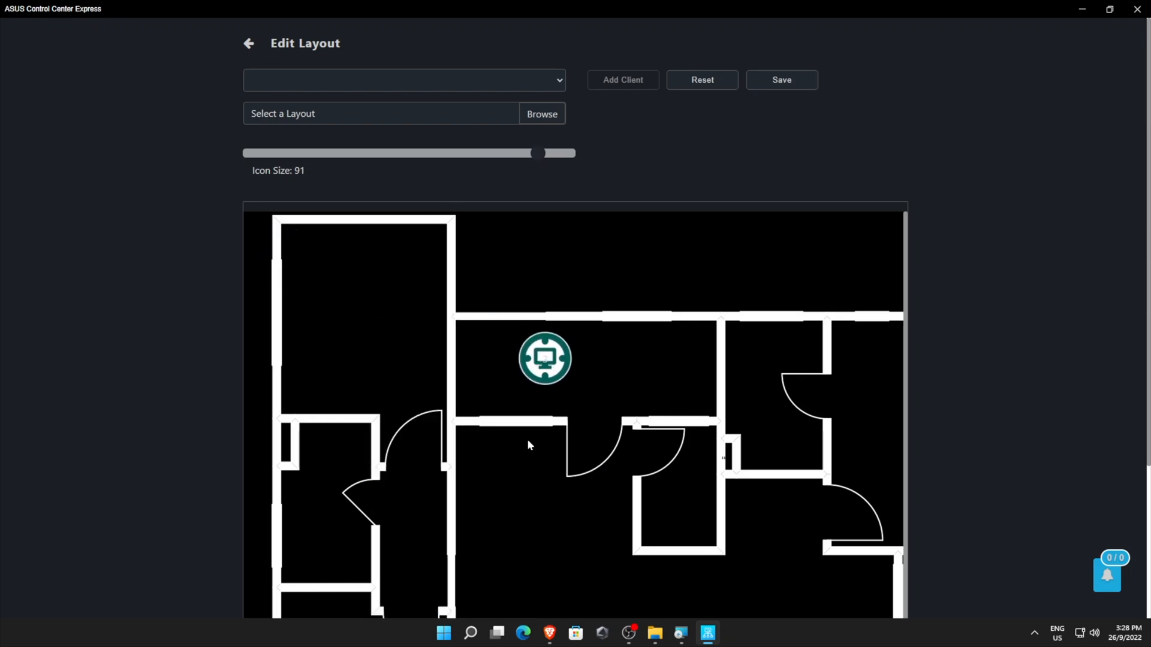
{"action": "mouse_move", "coordinate": [538, 363]}
{"action": "left_click", "coordinate": [805, 82]}
{"action": "left_click", "coordinate": [601, 94]}
Go back to the floor plan and open the 172.16.0.95 client's Device Information from its icon
{"action": "left_click", "coordinate": [246, 46]}
{"action": "mouse_move", "coordinate": [361, 217]}
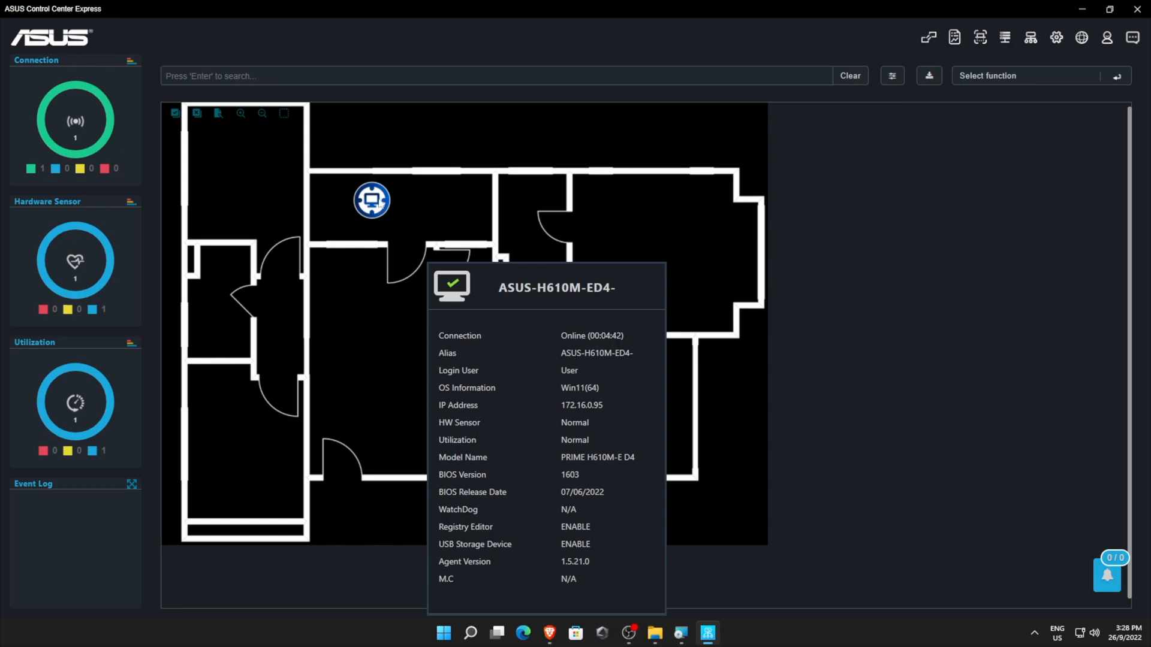
{"action": "double_click", "coordinate": [380, 204]}
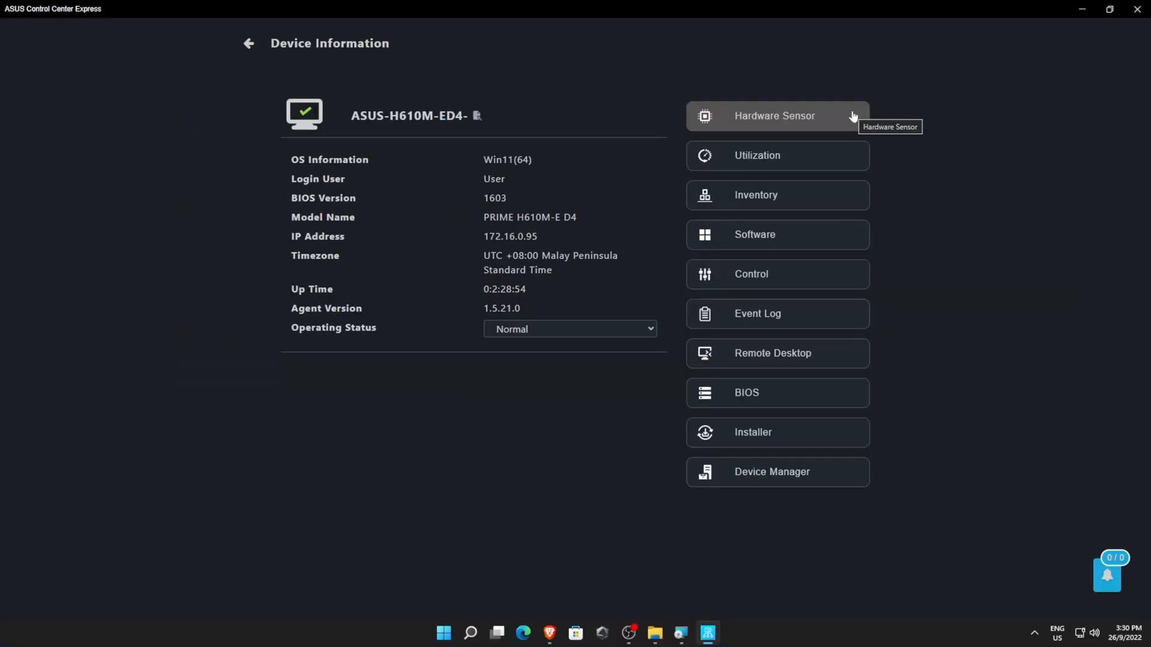
{"action": "left_click", "coordinate": [853, 116]}
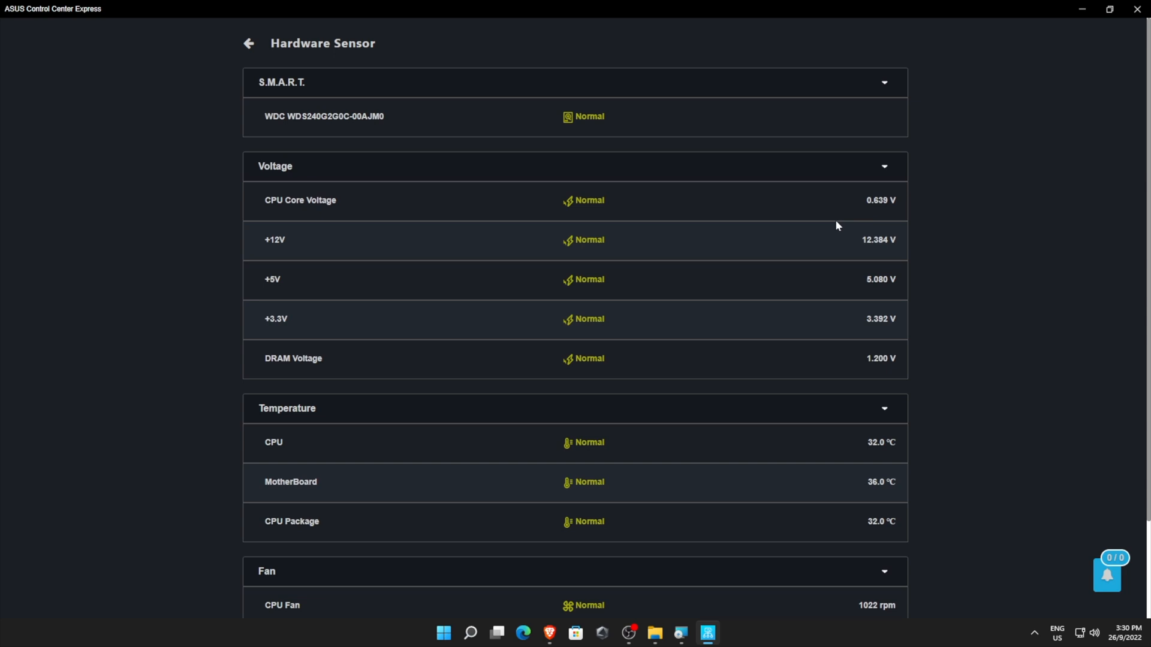
{"action": "scroll", "coordinate": [843, 257], "scroll_direction": "down", "scroll_amount": 2}
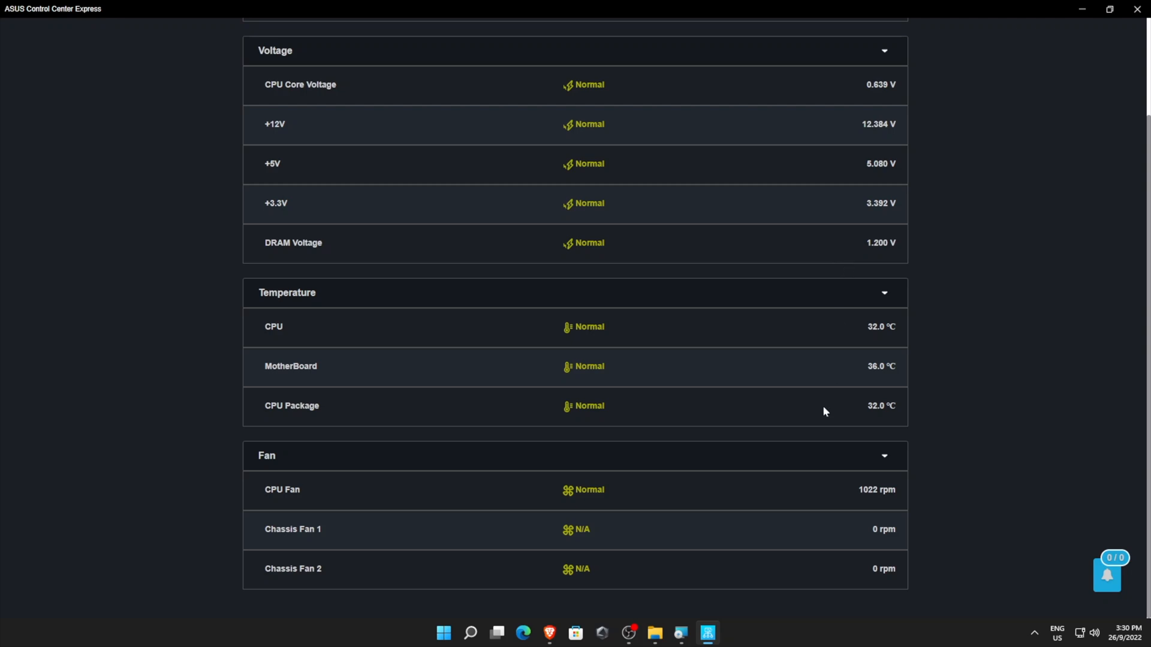
{"action": "scroll", "coordinate": [822, 405], "scroll_direction": "up", "scroll_amount": 2}
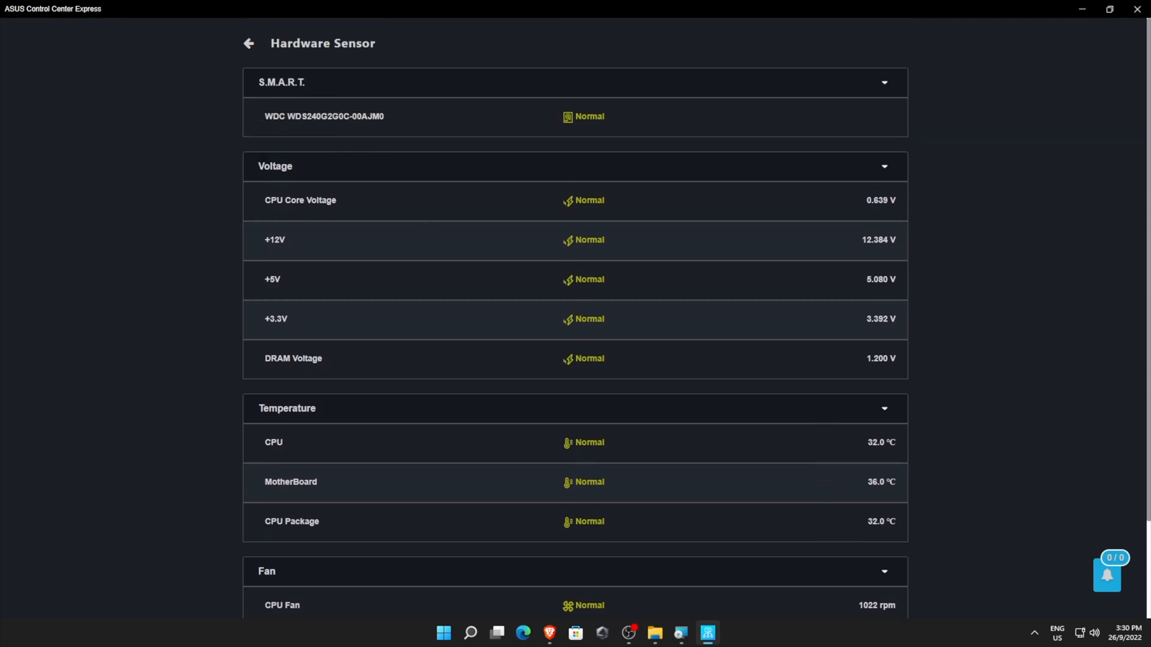
{"action": "left_click", "coordinate": [248, 43]}
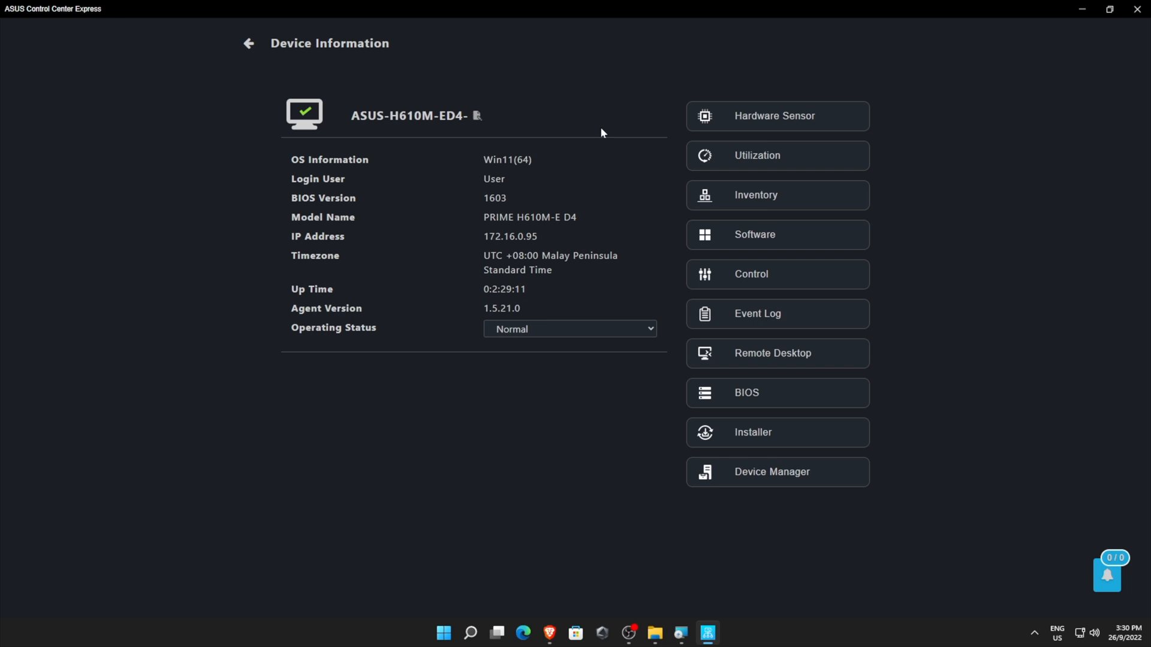
{"action": "left_click", "coordinate": [842, 157]}
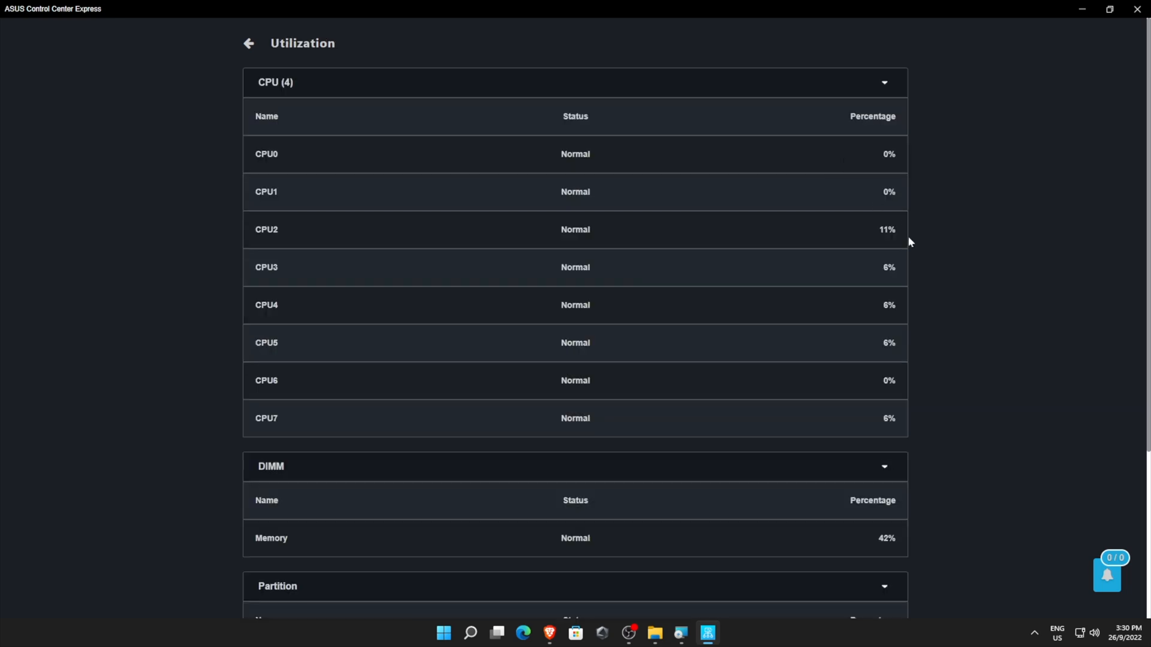
{"action": "scroll", "coordinate": [922, 267], "scroll_direction": "down", "scroll_amount": 4}
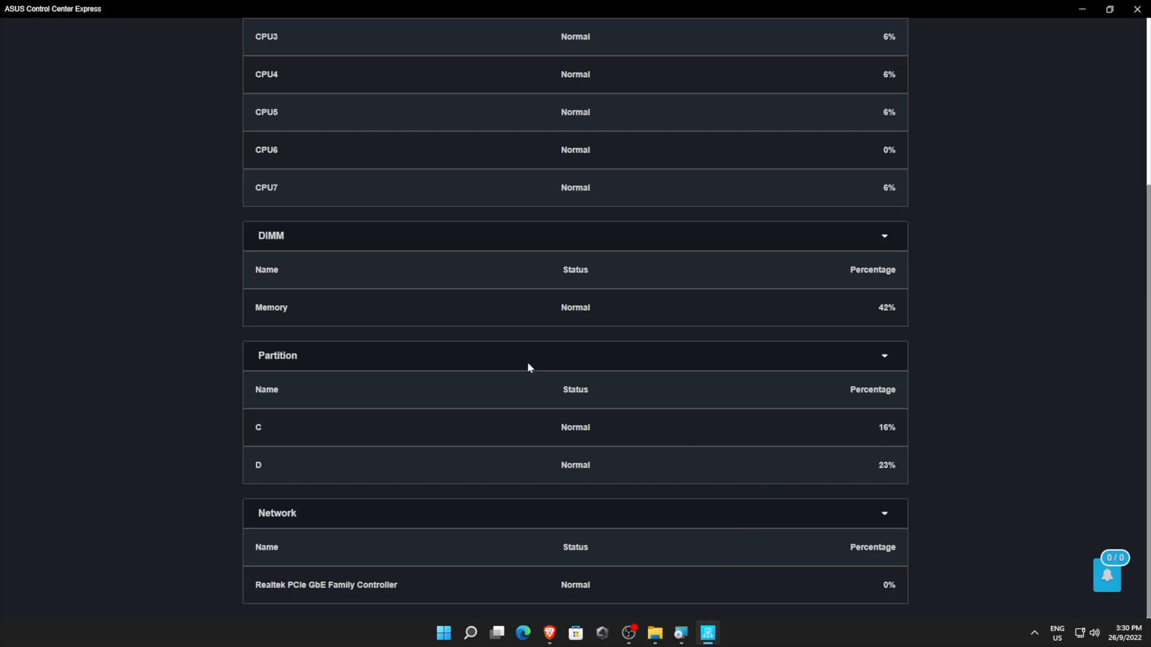
{"action": "scroll", "coordinate": [527, 363], "scroll_direction": "up", "scroll_amount": 4}
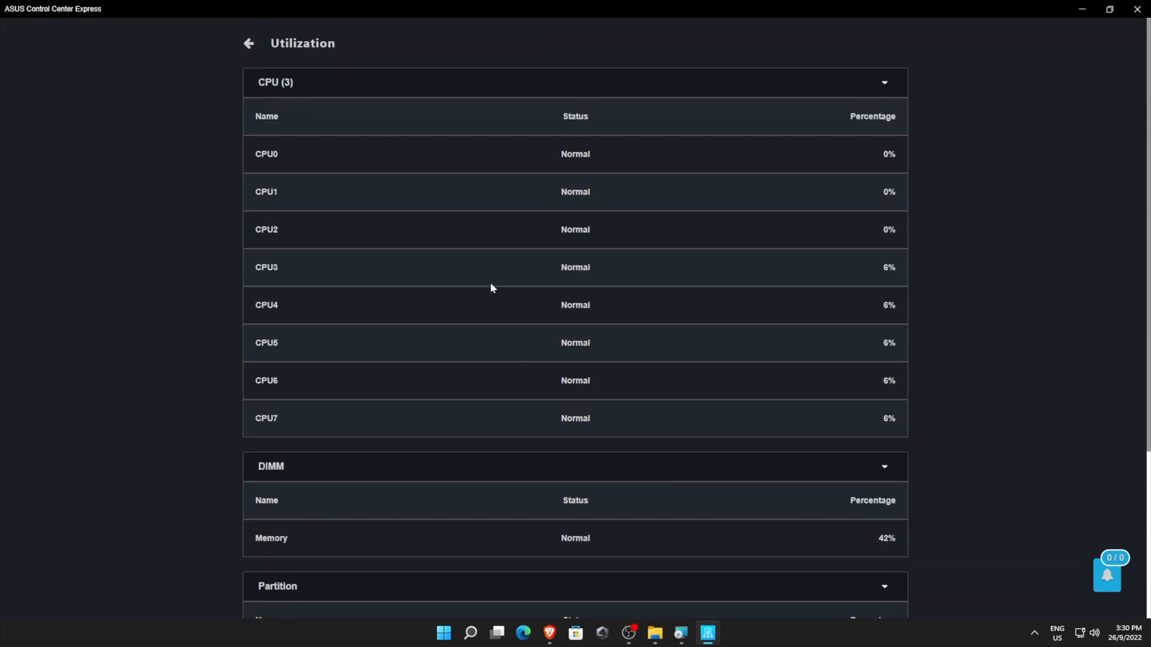
{"action": "left_click", "coordinate": [249, 44]}
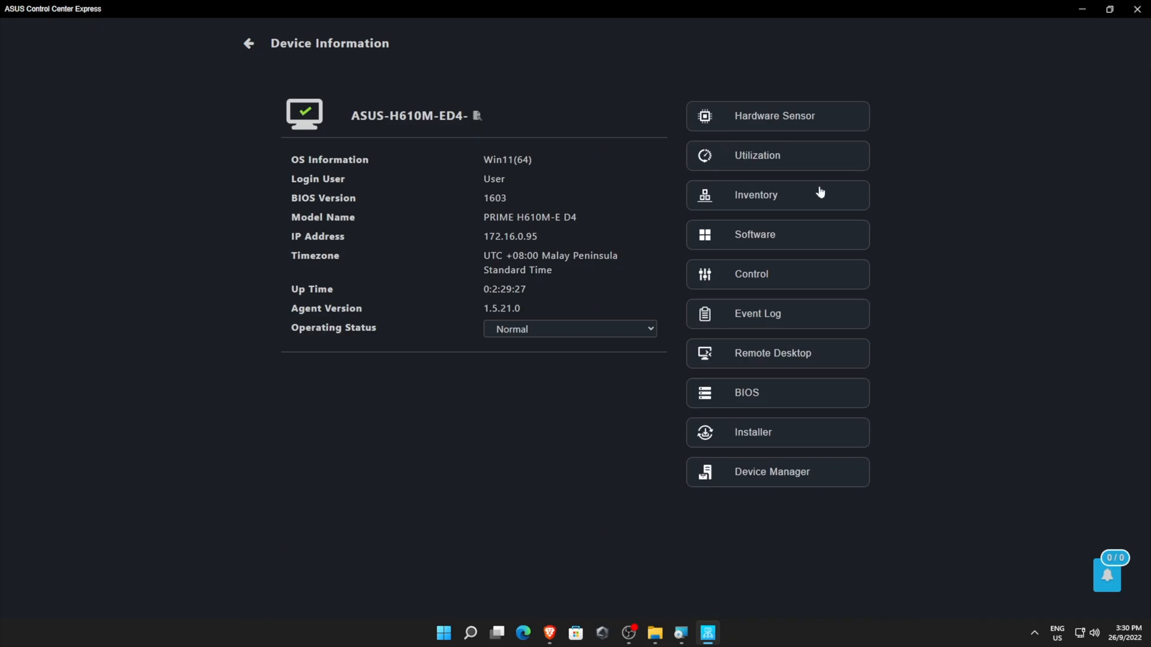
Review the client's hardware inventory and asset information, then return to Device Information
{"action": "left_click", "coordinate": [858, 197]}
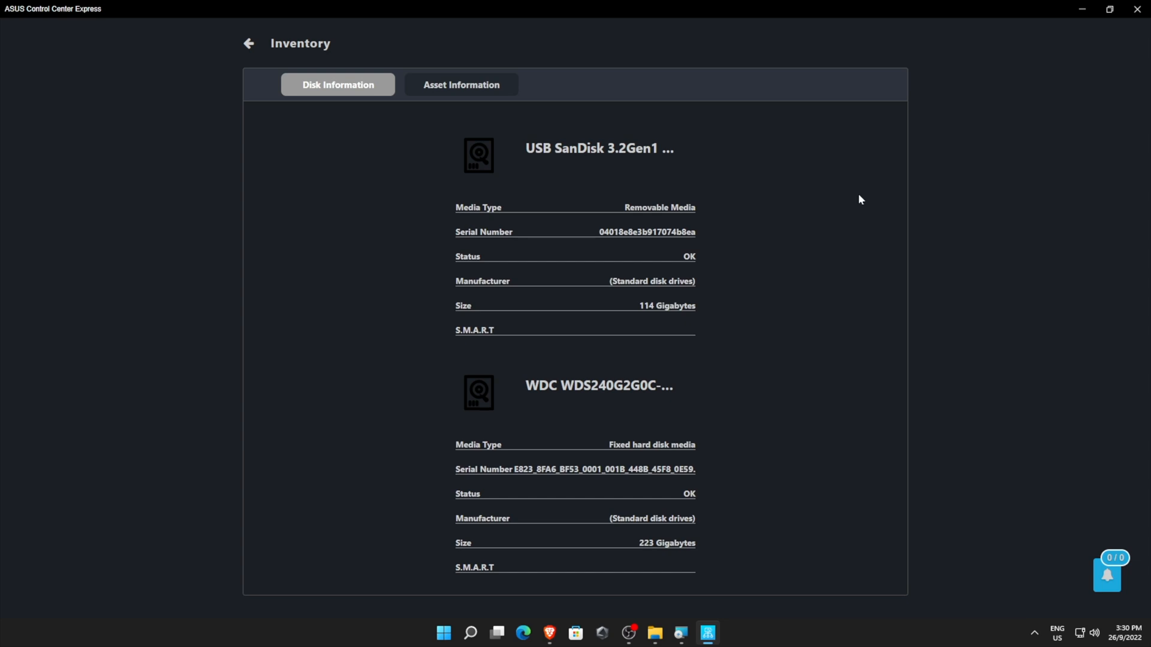
{"action": "left_click", "coordinate": [502, 90]}
{"action": "scroll", "coordinate": [531, 346], "scroll_direction": "down", "scroll_amount": 5}
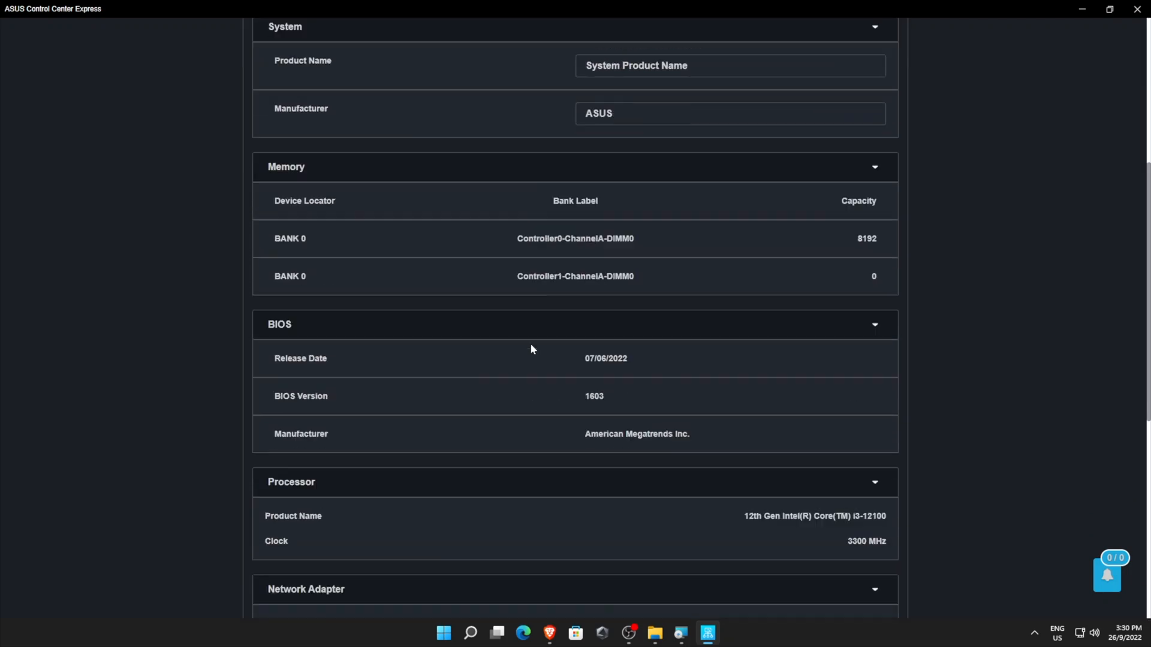
{"action": "scroll", "coordinate": [531, 347], "scroll_direction": "down", "scroll_amount": 6}
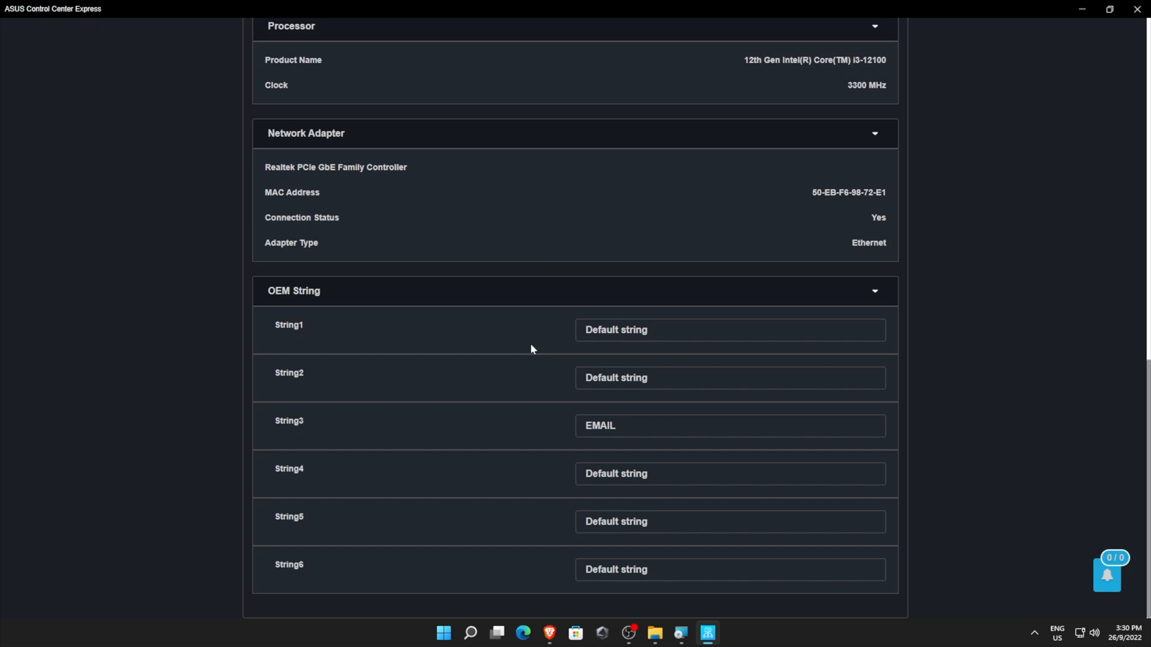
{"action": "scroll", "coordinate": [530, 347], "scroll_direction": "up", "scroll_amount": 10}
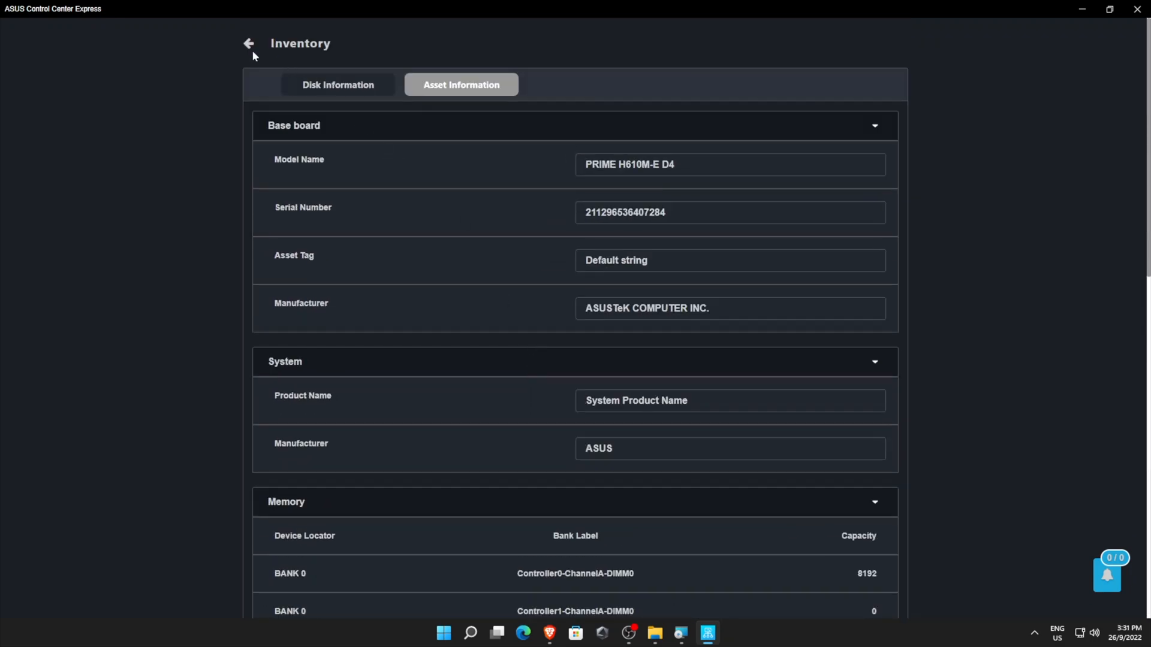
{"action": "left_click", "coordinate": [248, 43]}
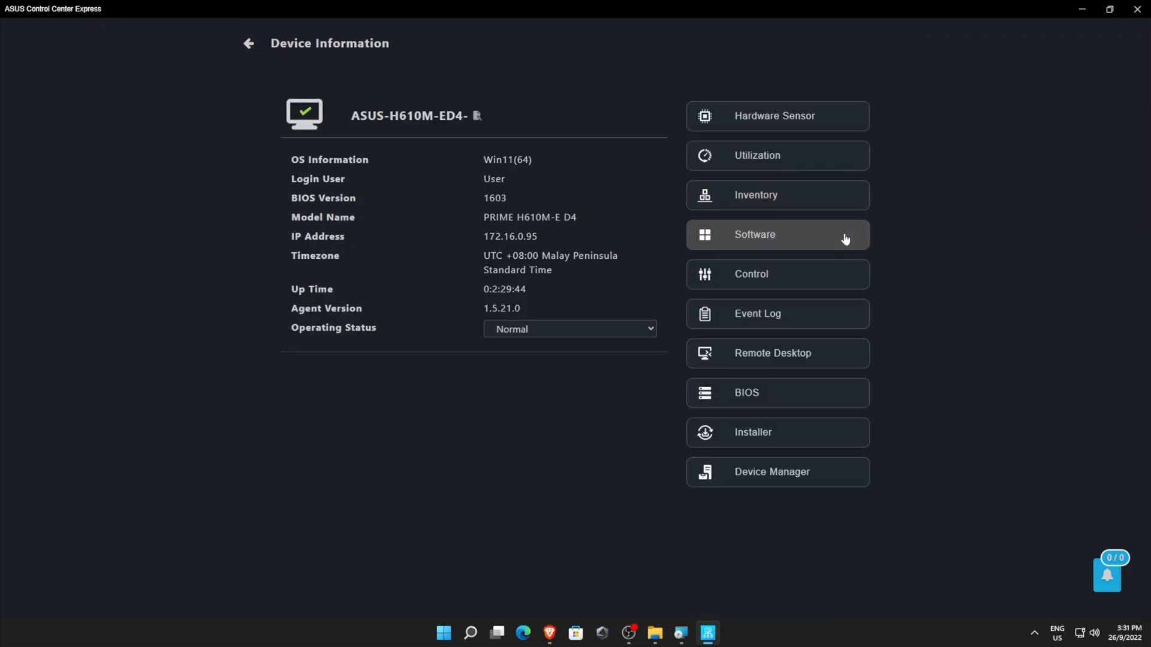
Browse the client's installed software, processes, services and environment variables, then return to Device Information
{"action": "left_click", "coordinate": [845, 239]}
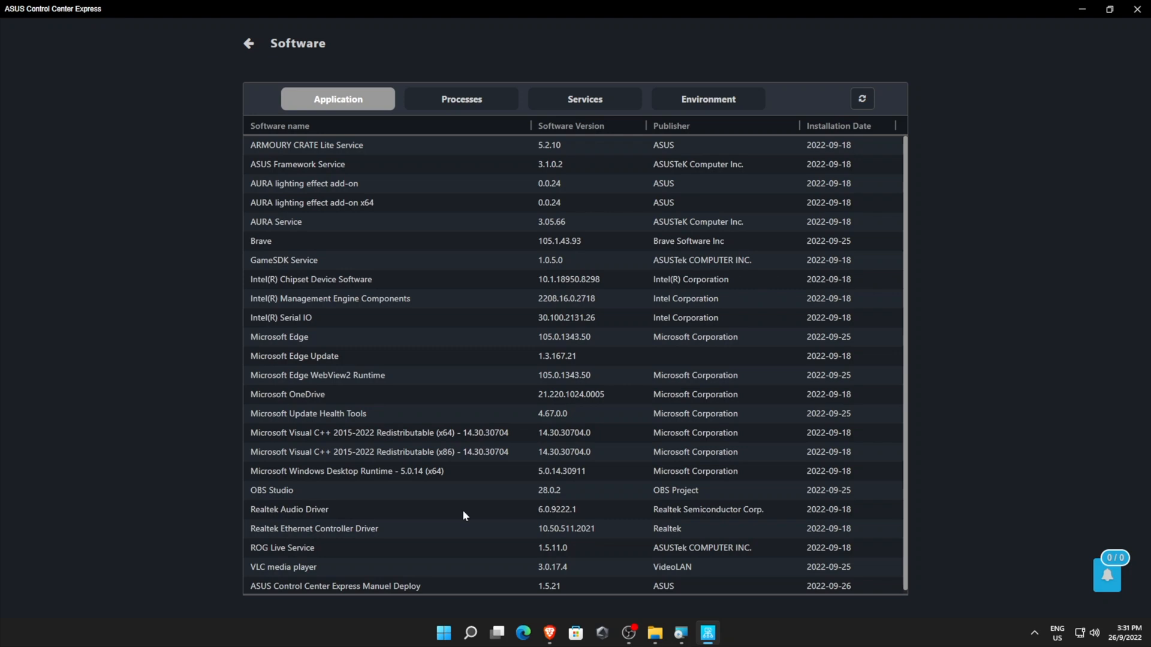
{"action": "left_click", "coordinate": [503, 99]}
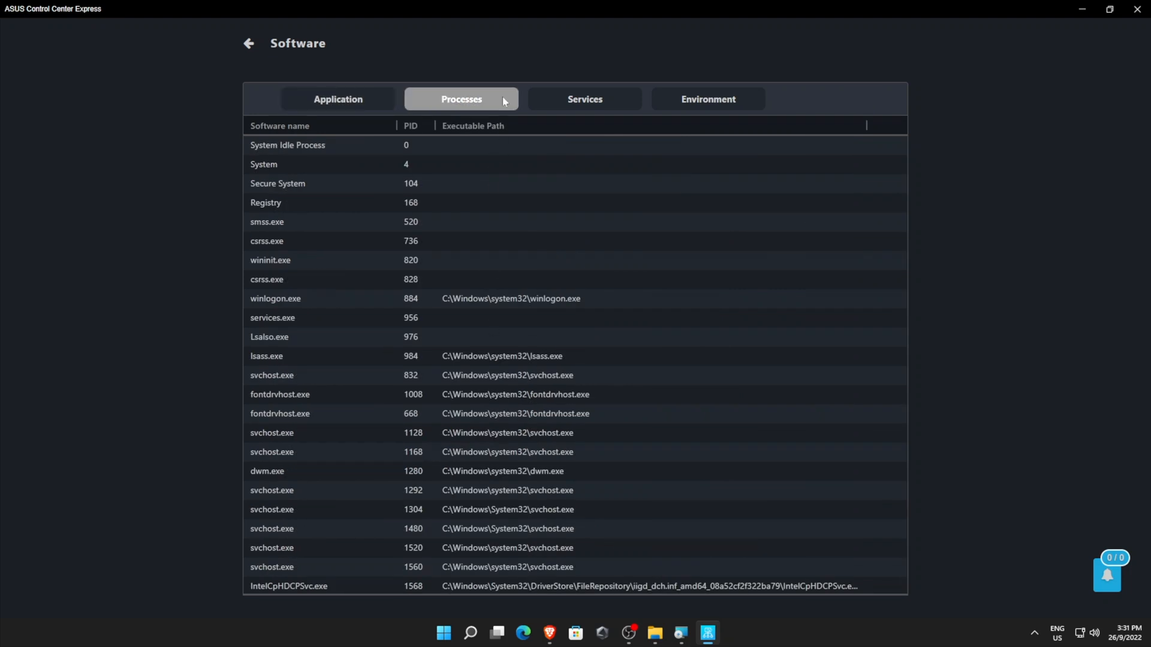
{"action": "left_click", "coordinate": [631, 99]}
{"action": "scroll", "coordinate": [680, 271], "scroll_direction": "down", "scroll_amount": 6}
{"action": "scroll", "coordinate": [680, 271], "scroll_direction": "up", "scroll_amount": 6}
{"action": "left_click", "coordinate": [754, 106]}
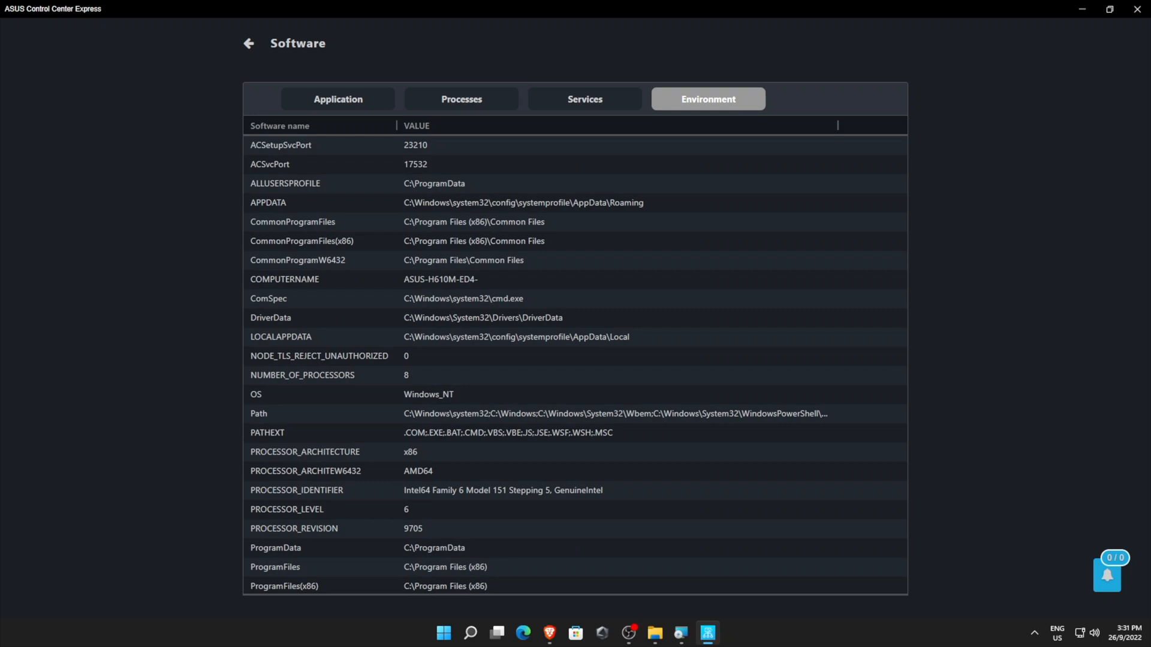
{"action": "left_click", "coordinate": [248, 43]}
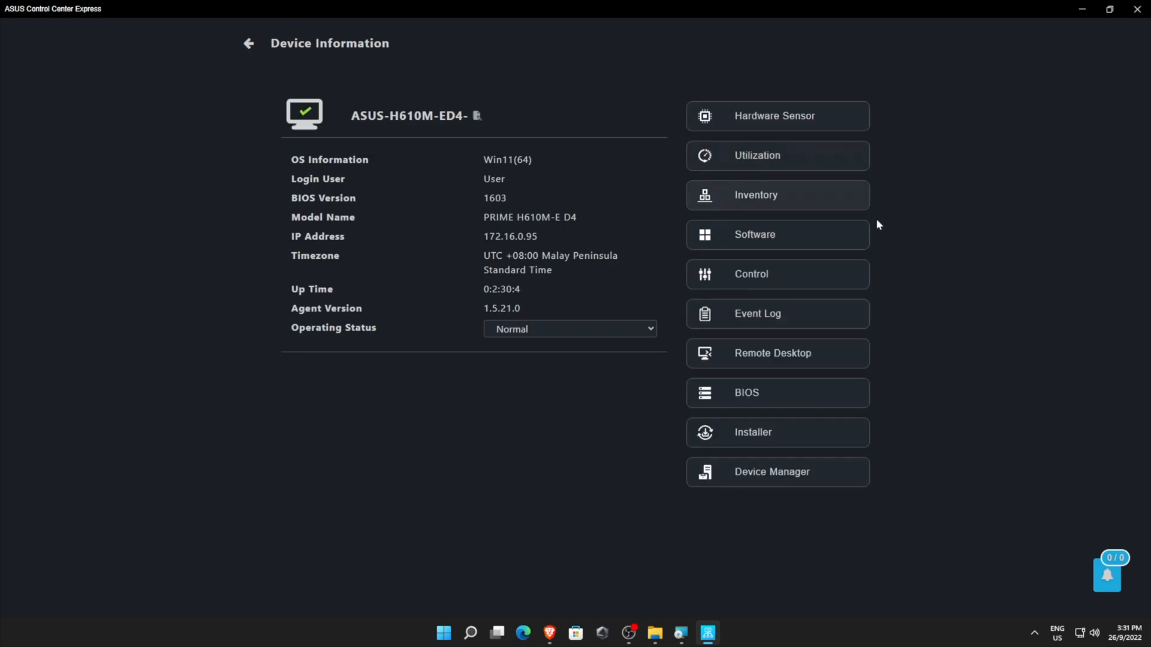
{"action": "left_click", "coordinate": [859, 275]}
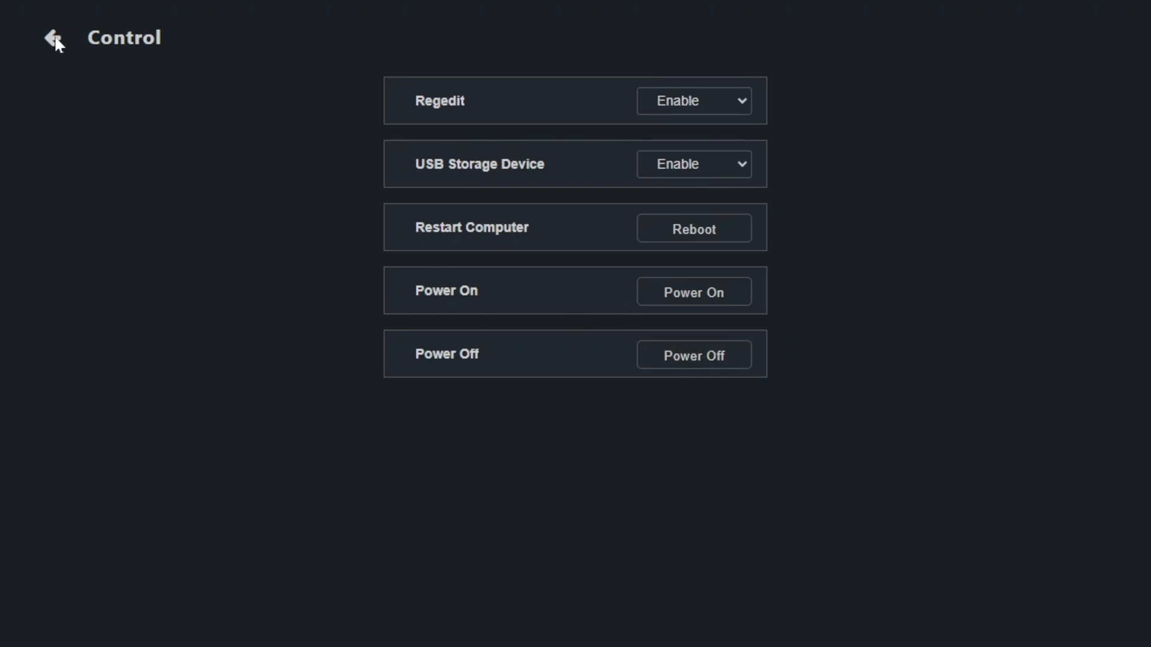
{"action": "left_click", "coordinate": [52, 38]}
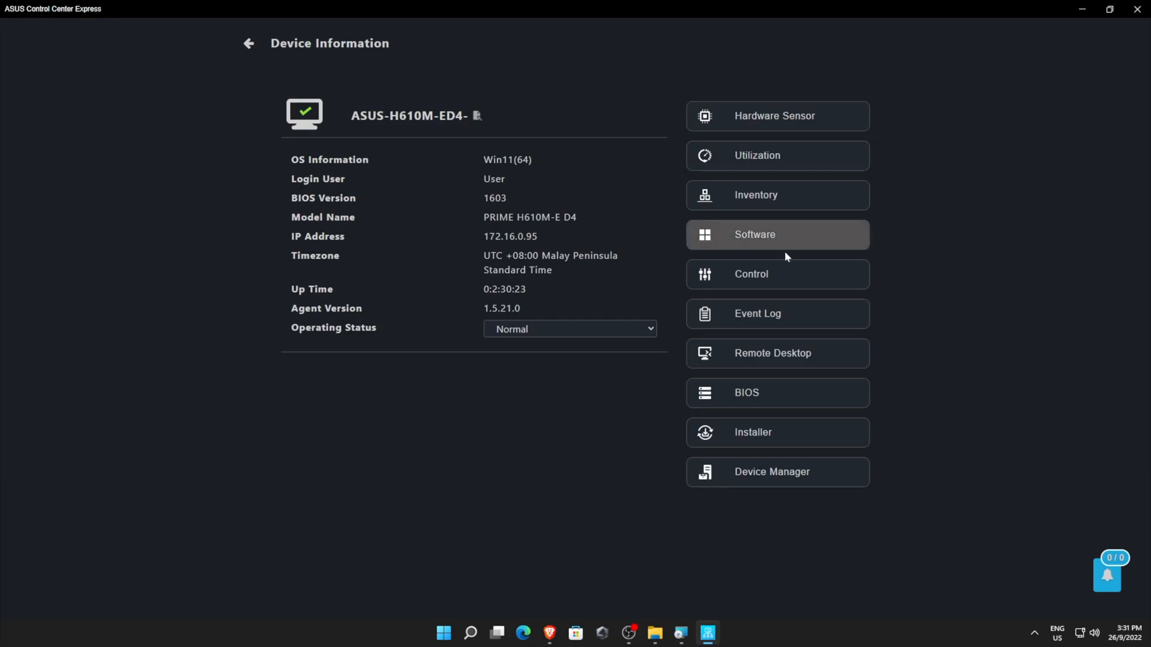
{"action": "left_click", "coordinate": [836, 313]}
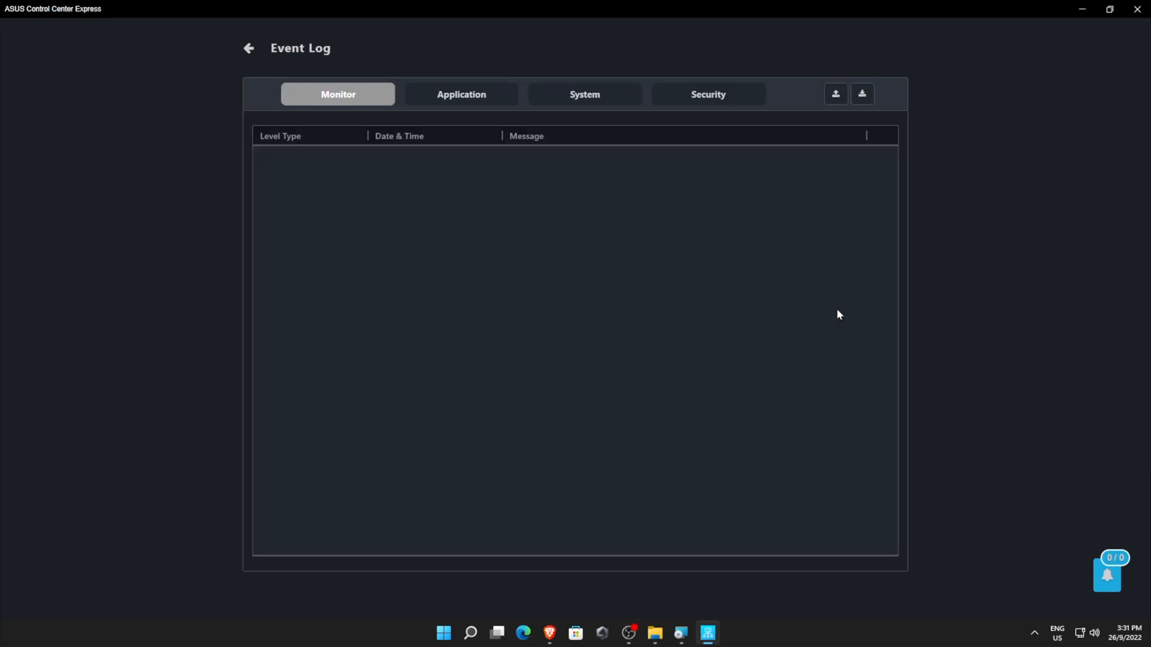
{"action": "left_click", "coordinate": [494, 95]}
{"action": "left_click", "coordinate": [613, 96]}
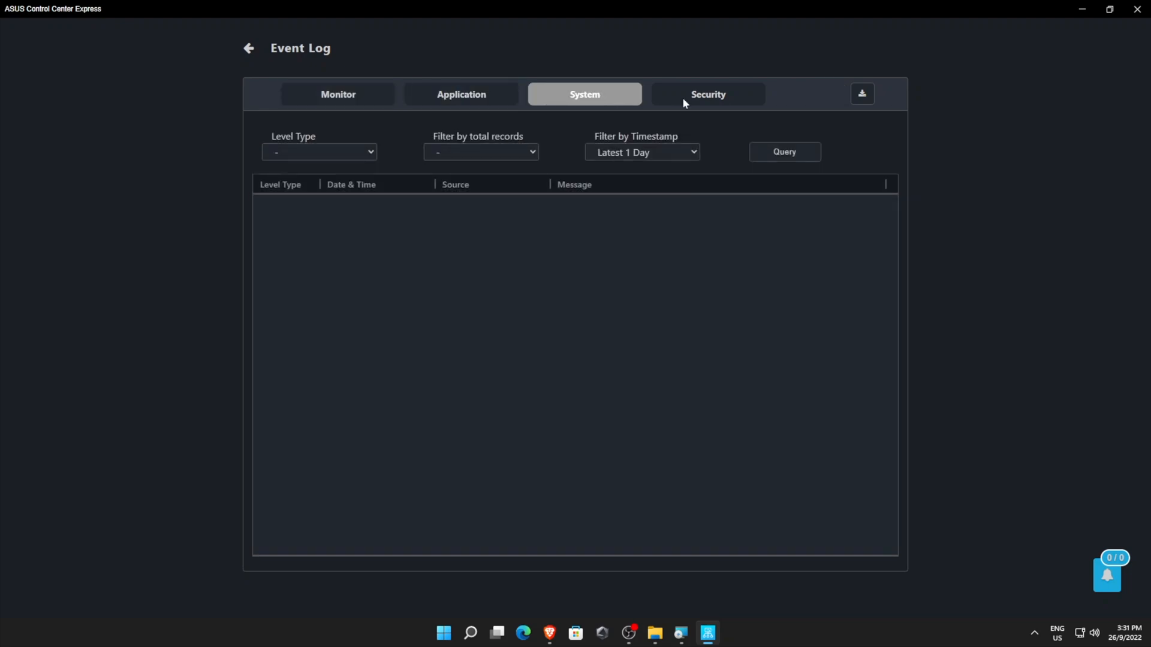
{"action": "left_click", "coordinate": [682, 101]}
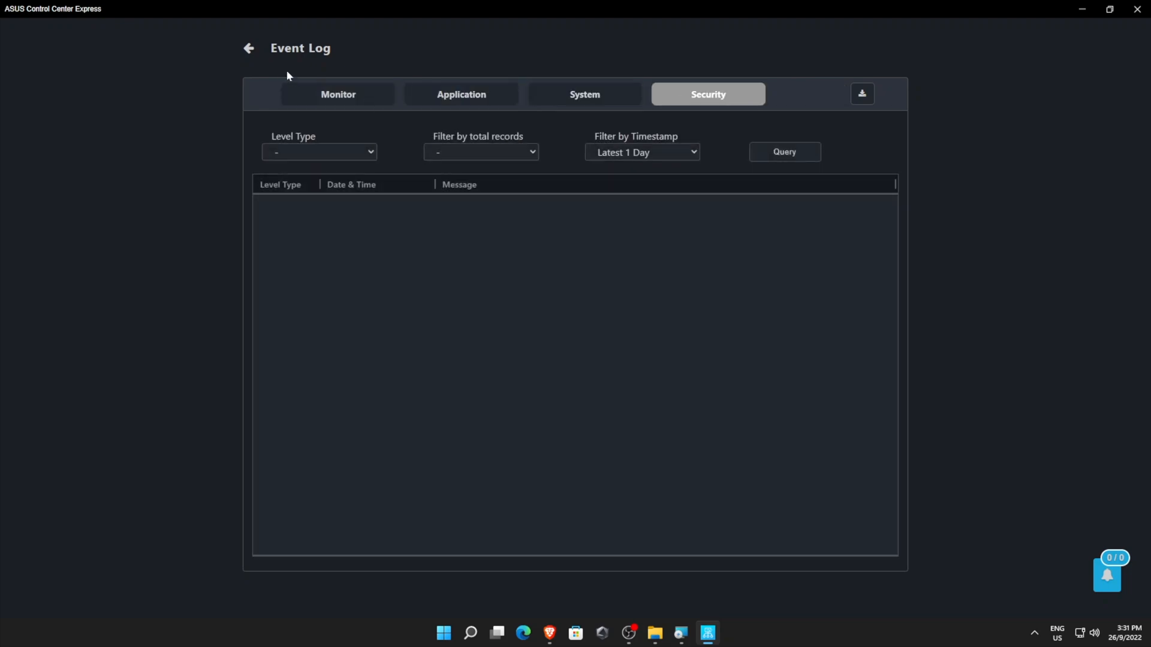
{"action": "left_click", "coordinate": [249, 49]}
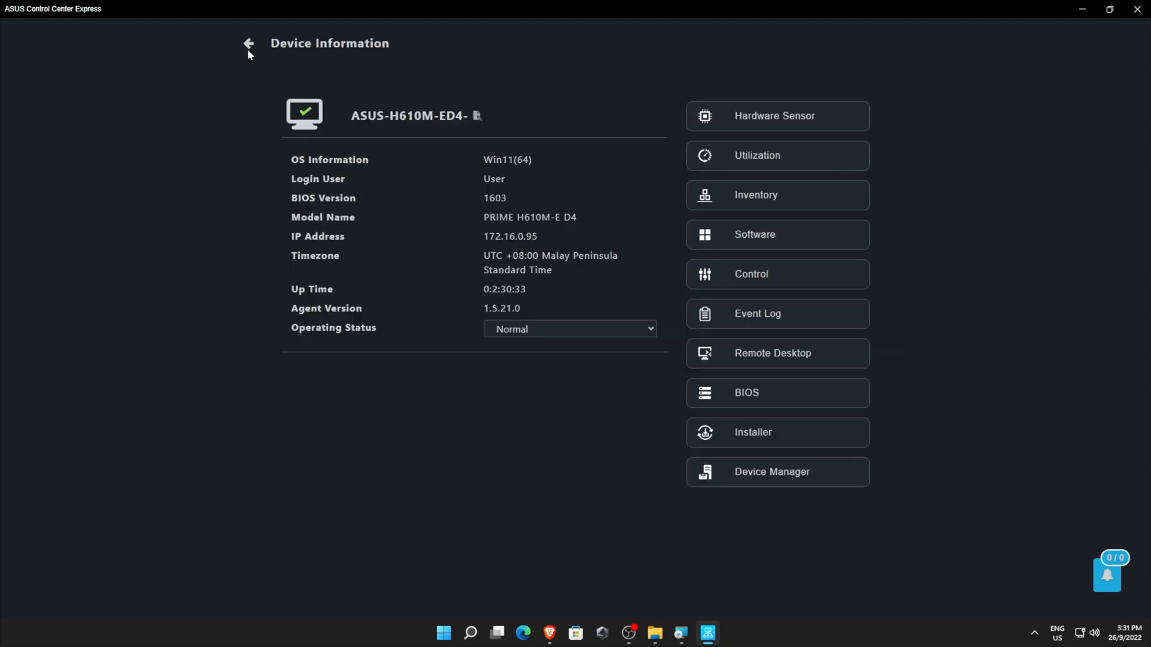
{"action": "left_click", "coordinate": [855, 358]}
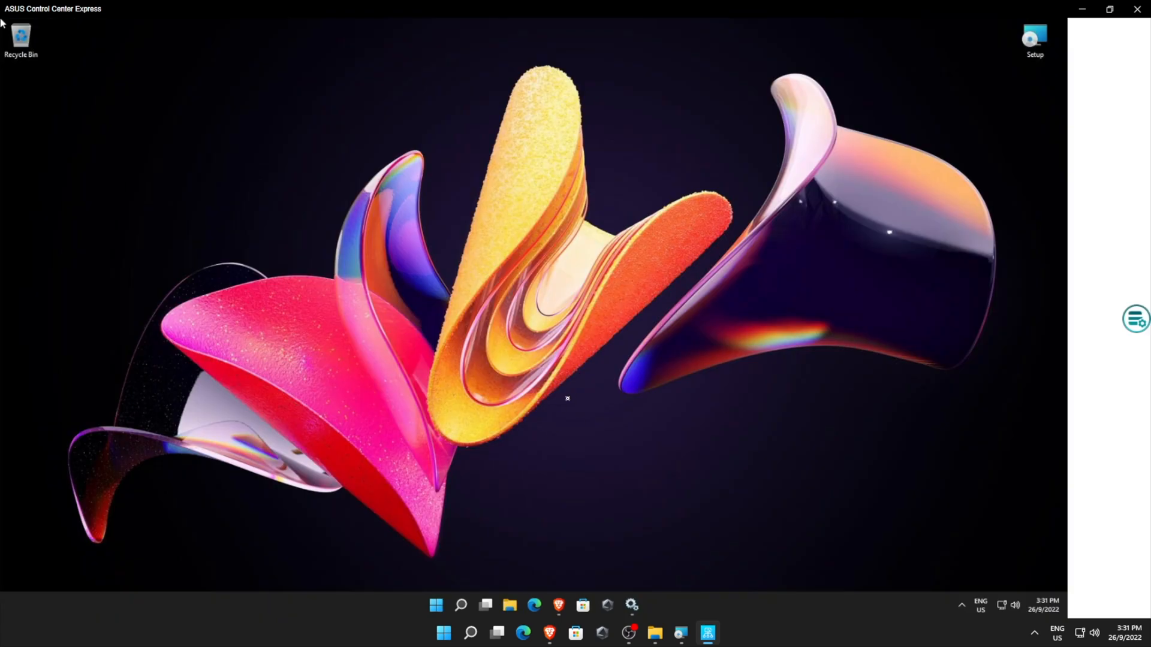
{"action": "left_click", "coordinate": [1135, 328]}
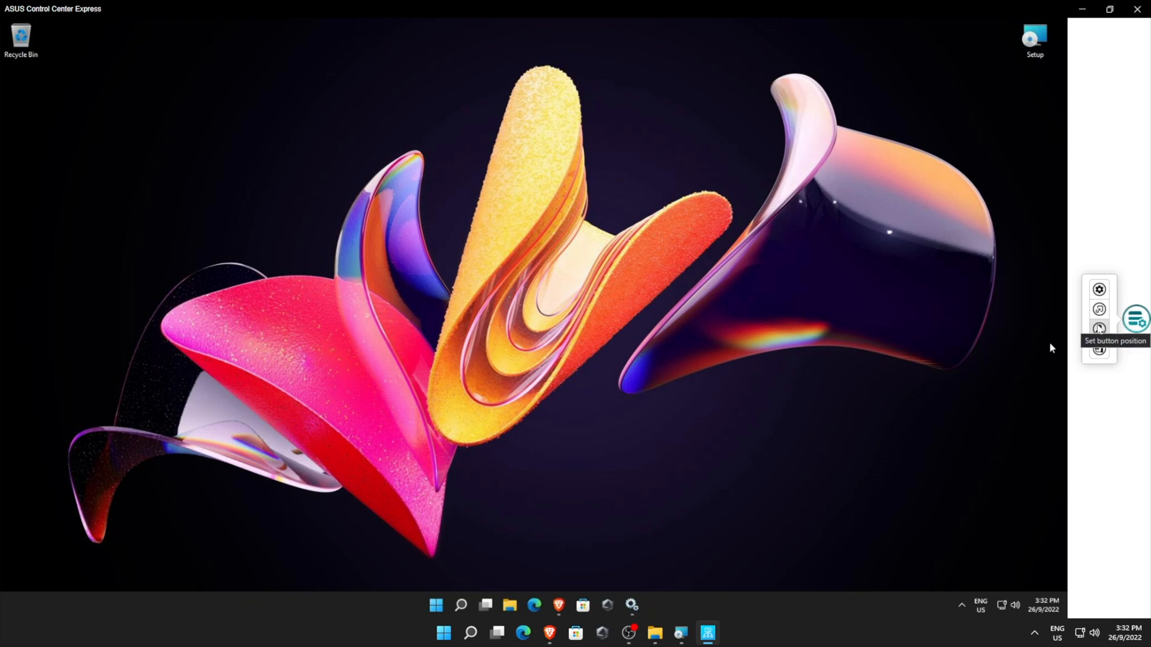
{"action": "left_click", "coordinate": [1103, 327]}
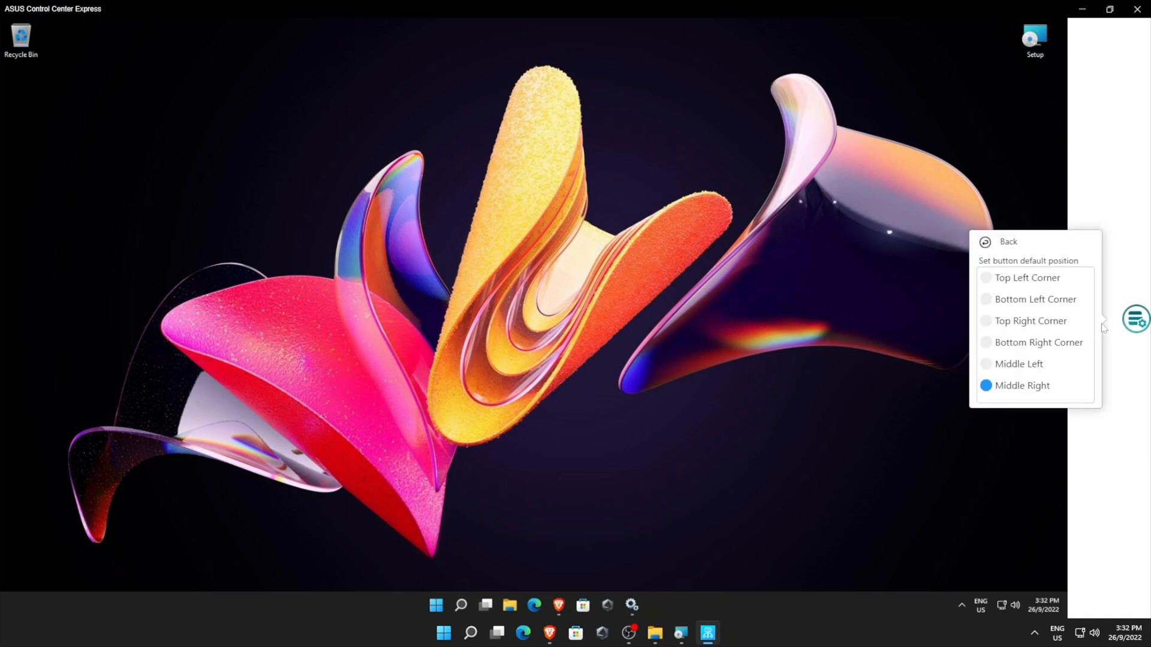
{"action": "left_click", "coordinate": [1054, 280]}
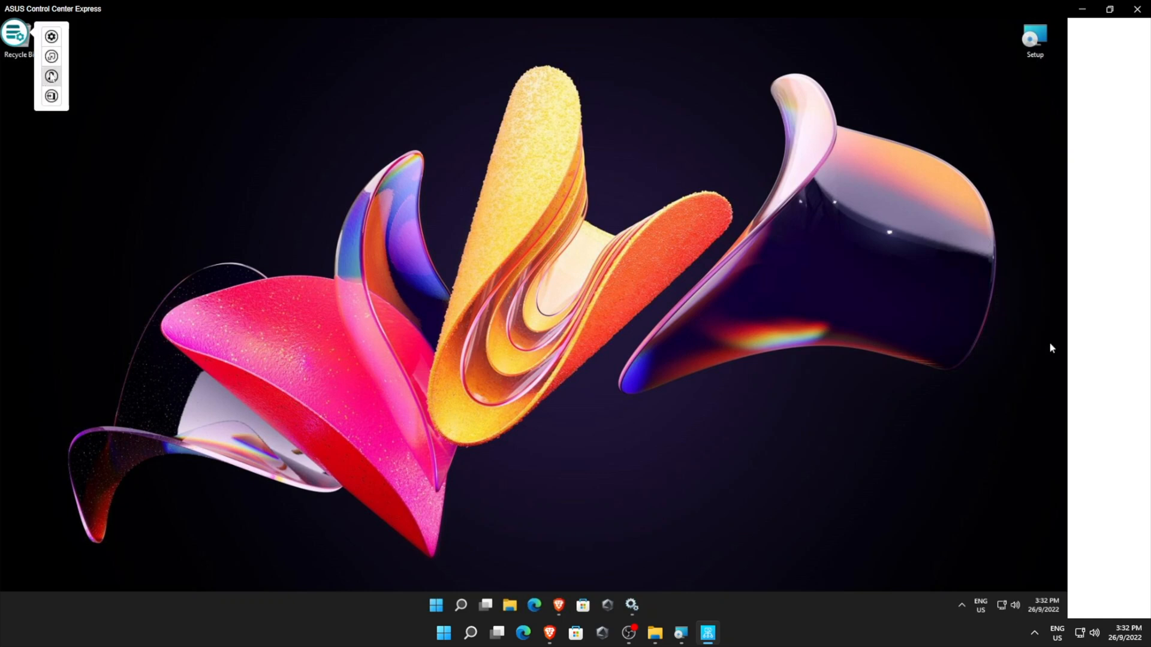
{"action": "left_click", "coordinate": [87, 177]}
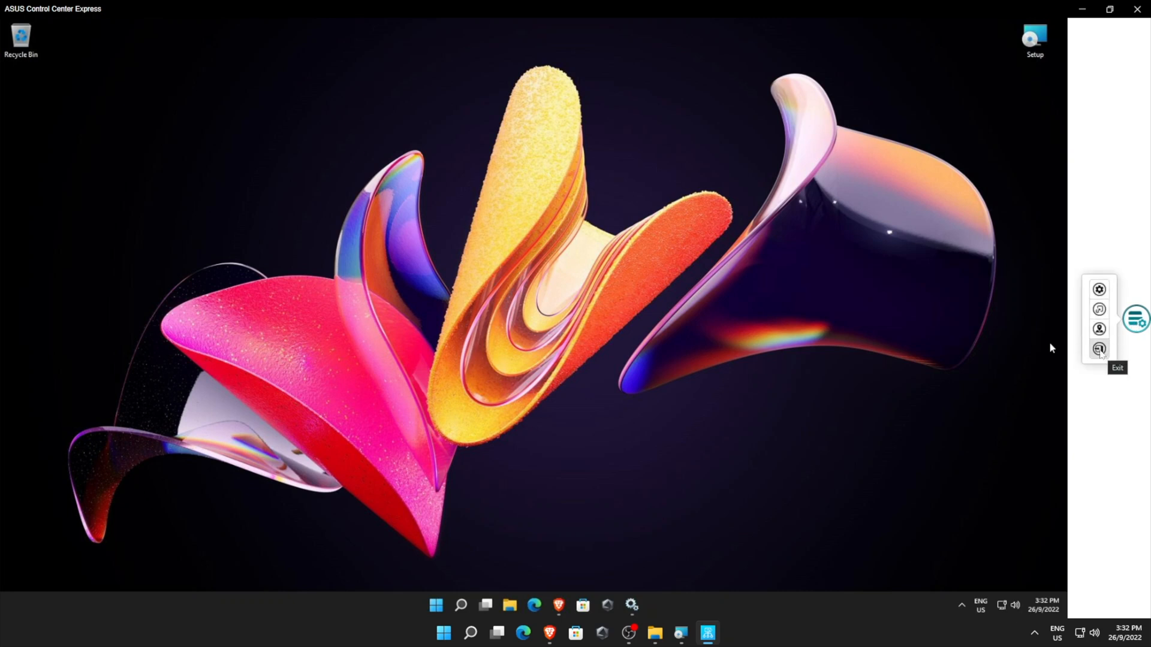
{"action": "left_click", "coordinate": [1098, 349]}
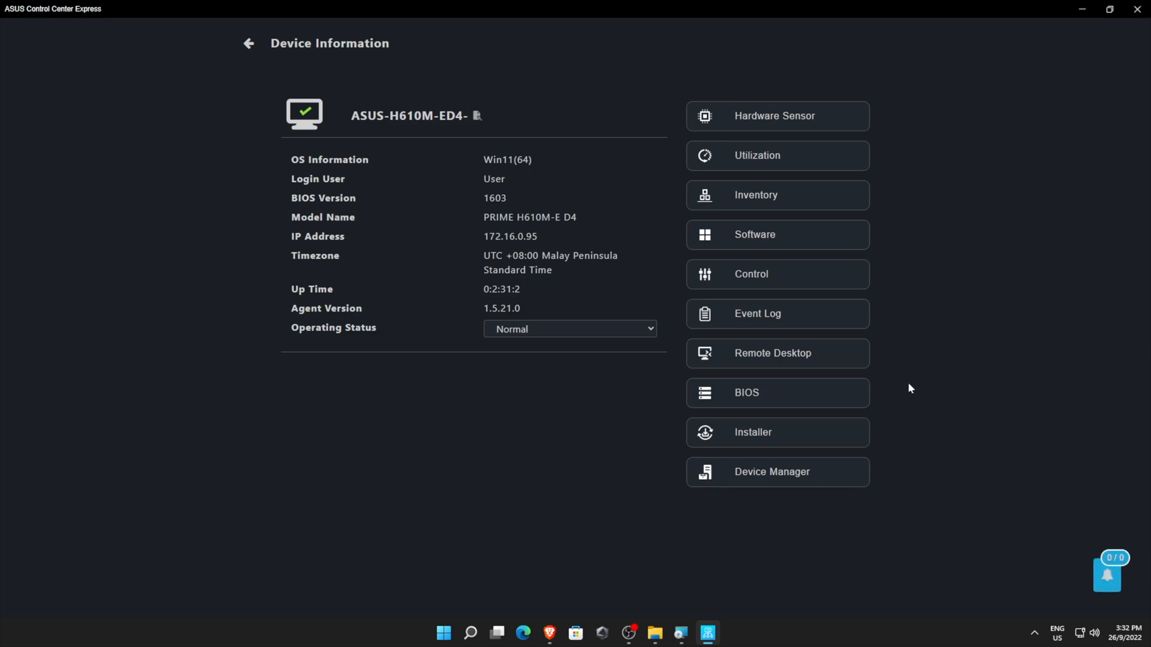
{"action": "left_click", "coordinate": [831, 395]}
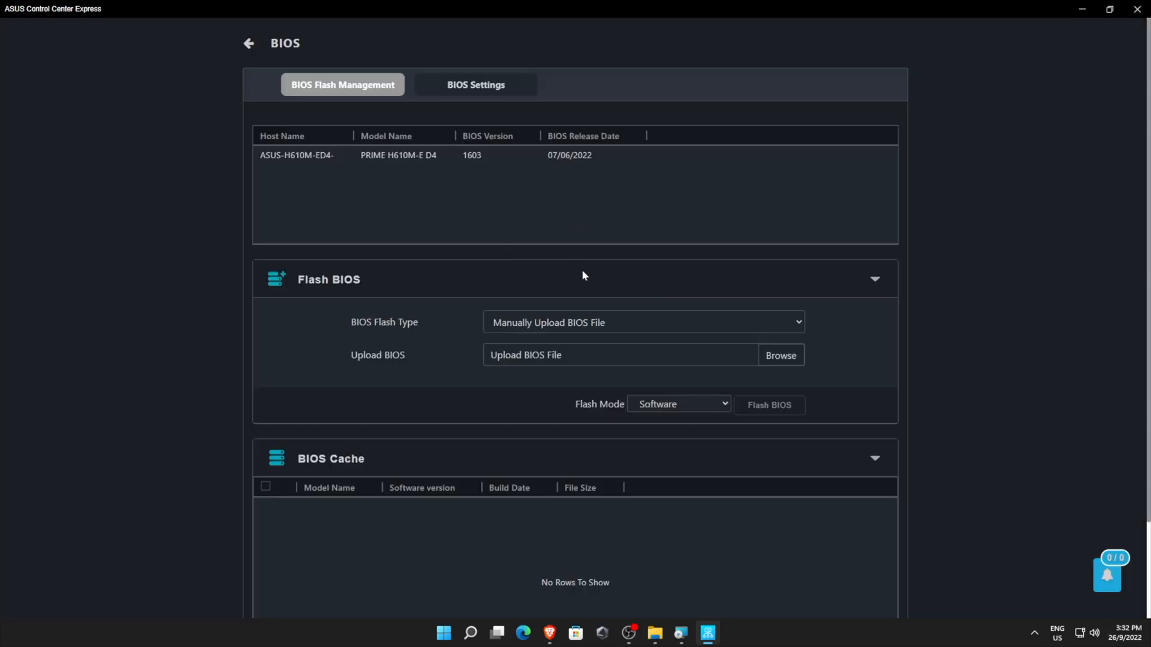
{"action": "left_click", "coordinate": [363, 157]}
{"action": "left_click", "coordinate": [316, 159]}
{"action": "left_click", "coordinate": [730, 326]}
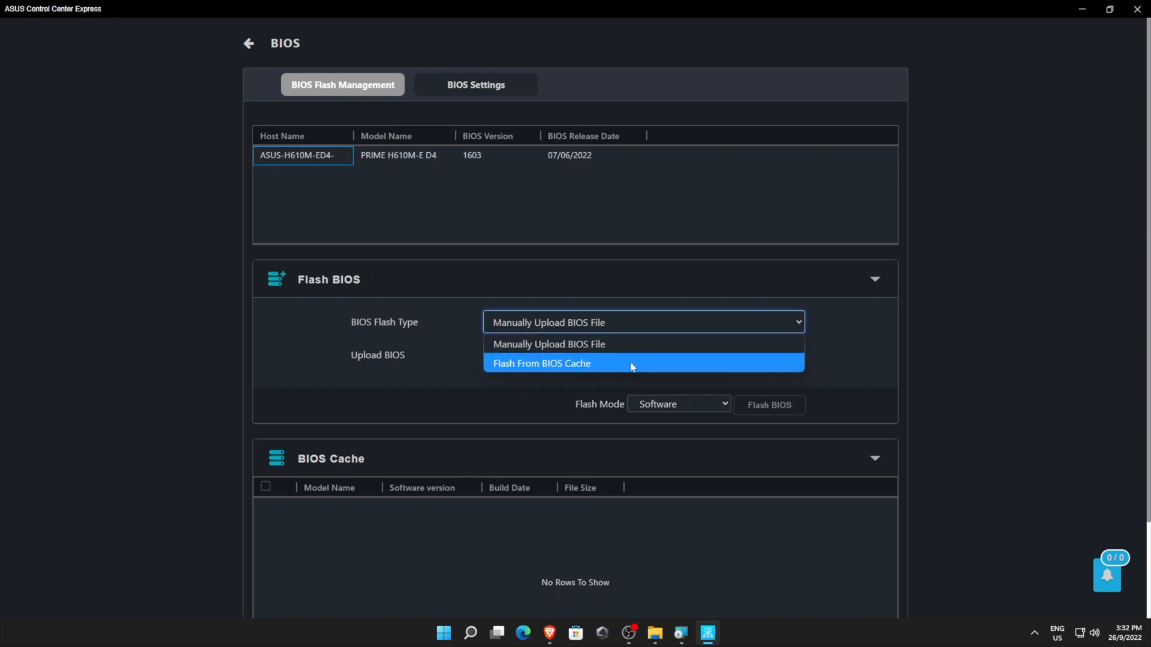
{"action": "left_click", "coordinate": [896, 361]}
{"action": "scroll", "coordinate": [896, 370], "scroll_direction": "down", "scroll_amount": 2}
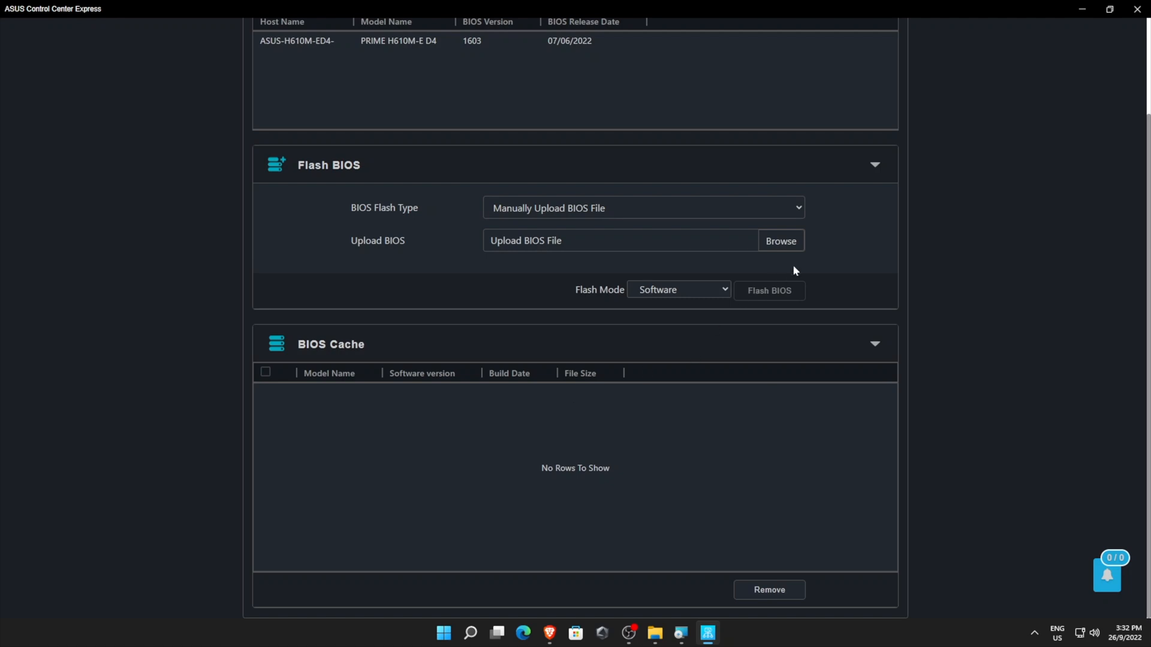
{"action": "left_click", "coordinate": [781, 241]}
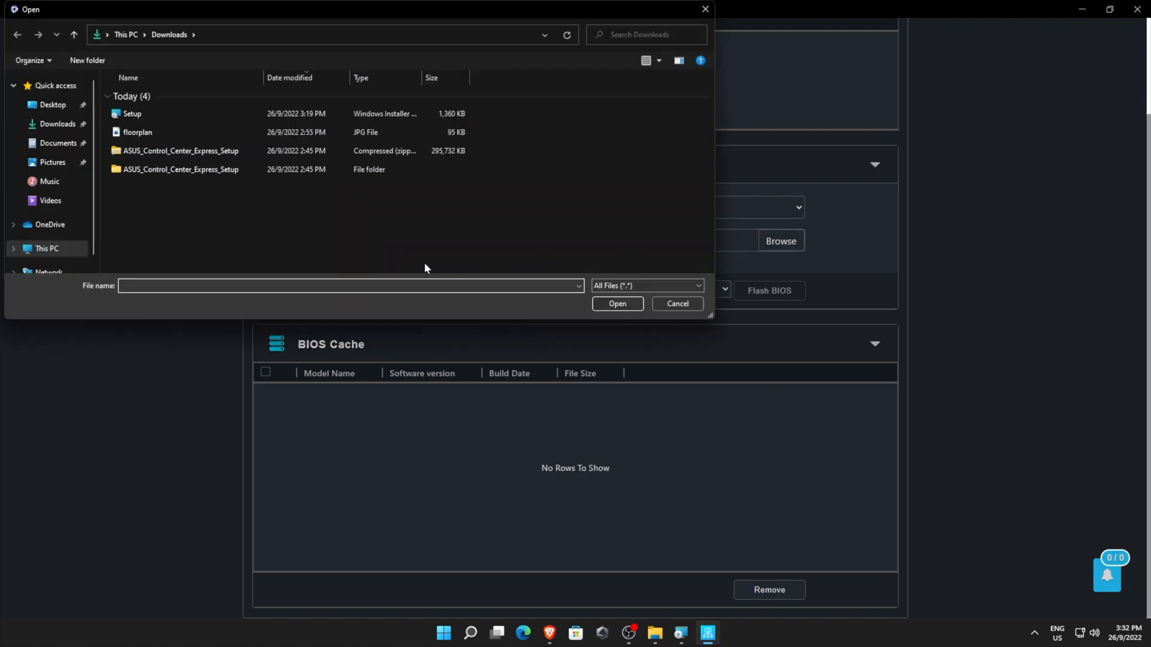
{"action": "left_click", "coordinate": [682, 303]}
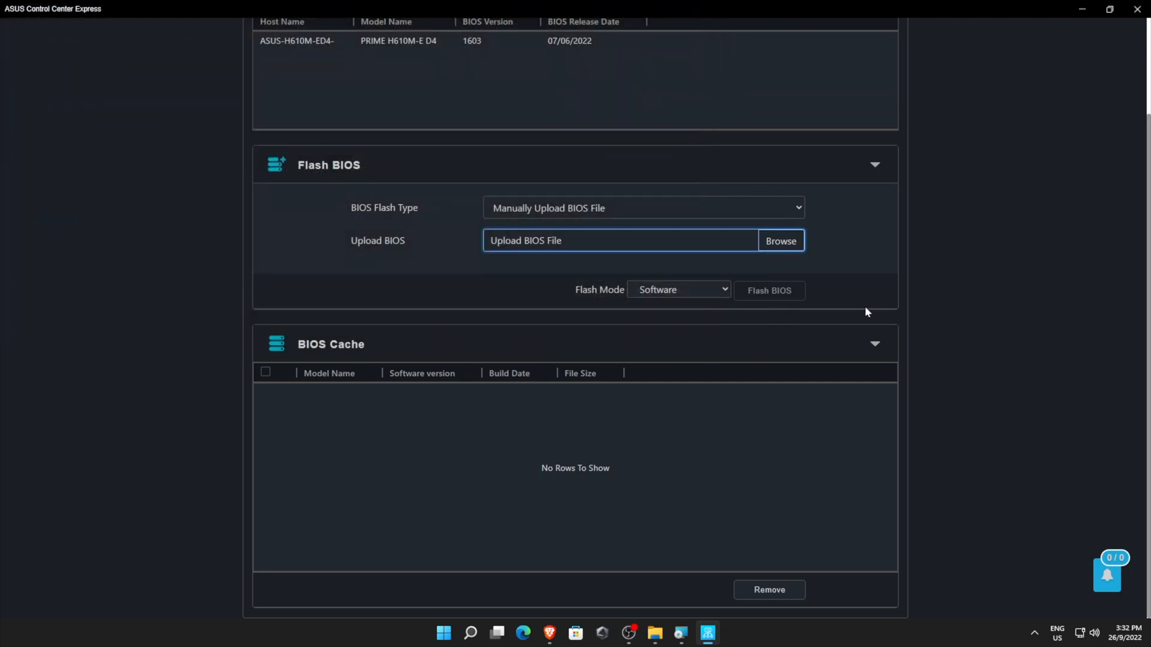
{"action": "scroll", "coordinate": [864, 312], "scroll_direction": "up", "scroll_amount": 2}
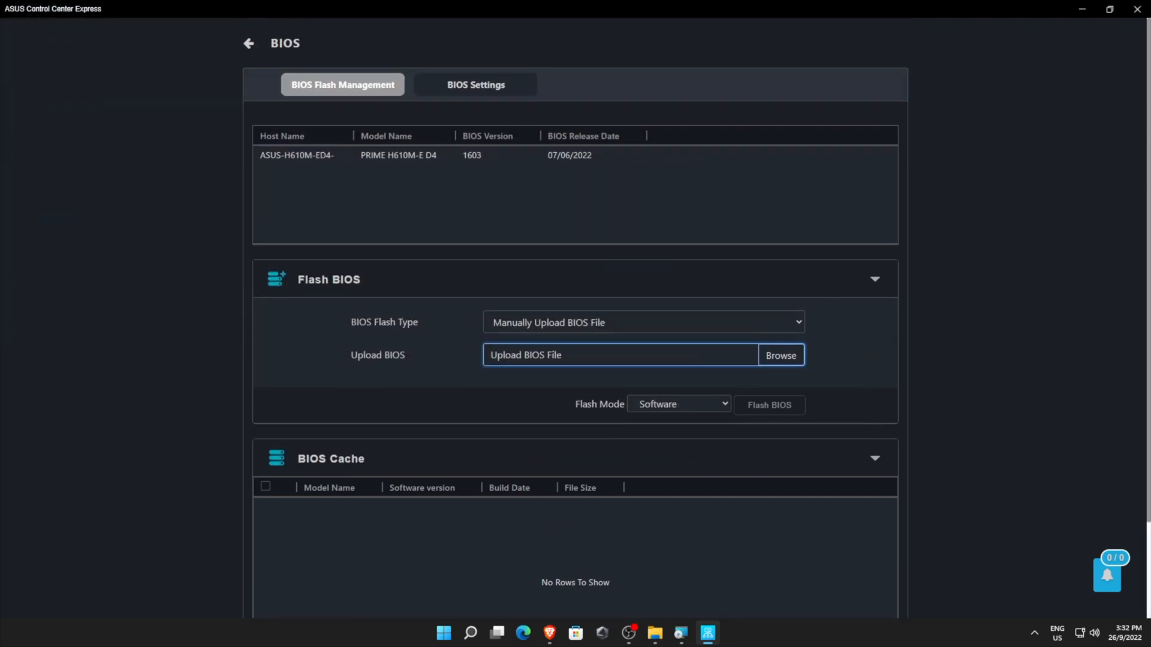
{"action": "left_click", "coordinate": [512, 86]}
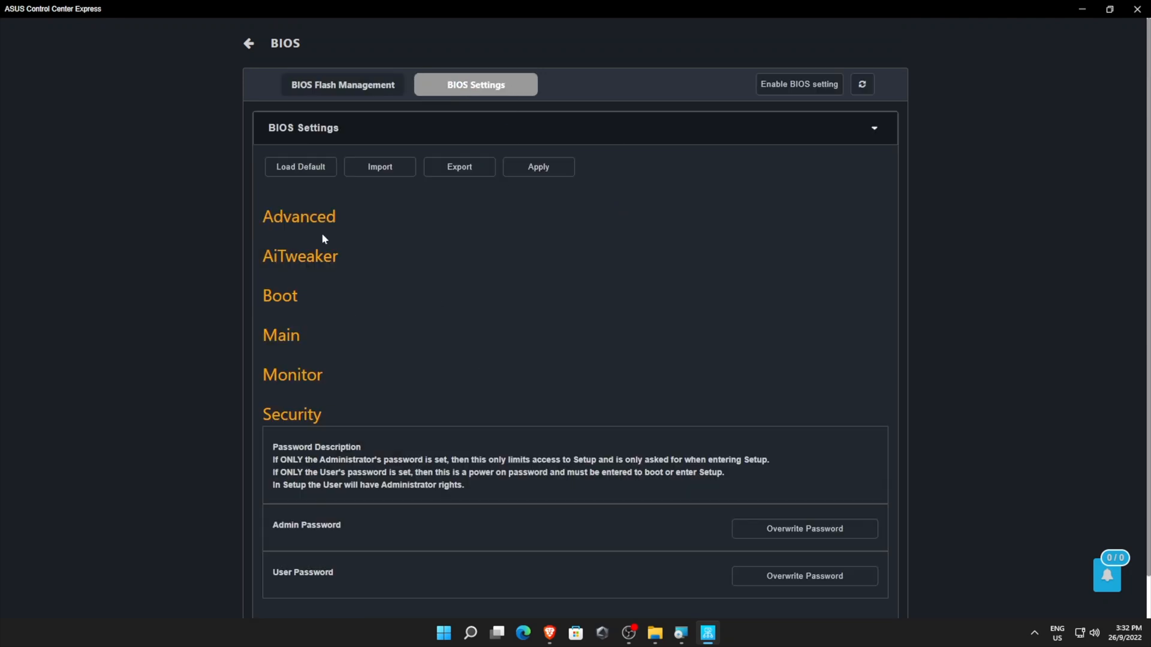
{"action": "scroll", "coordinate": [689, 408], "scroll_direction": "down", "scroll_amount": 1}
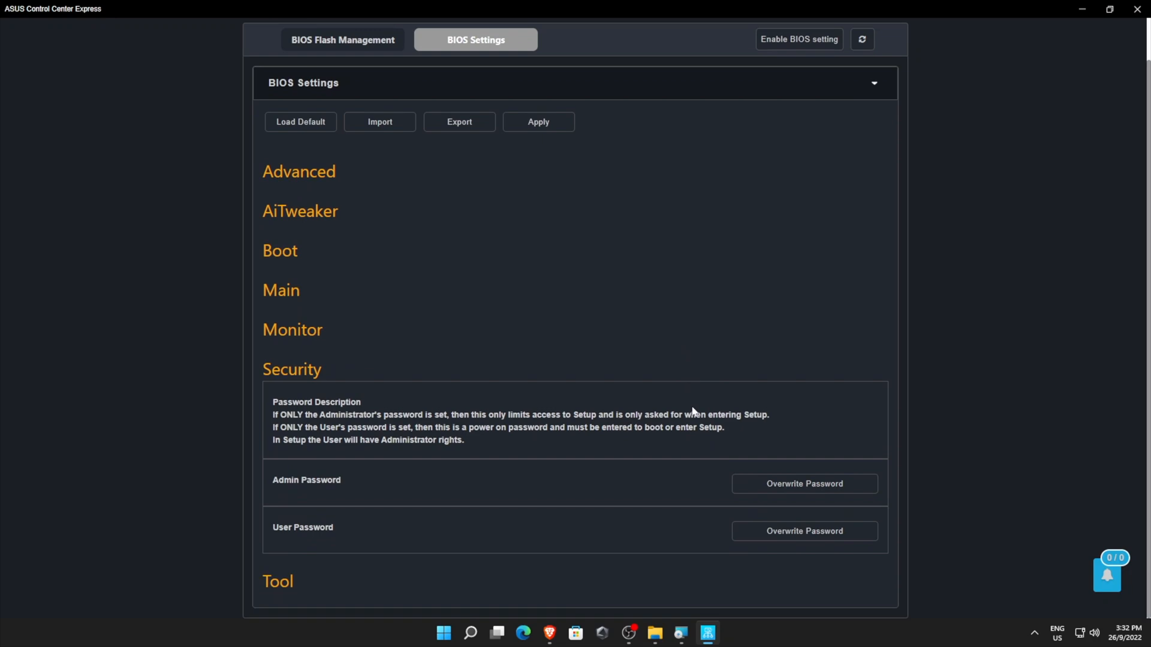
{"action": "scroll", "coordinate": [692, 409], "scroll_direction": "up", "scroll_amount": 1}
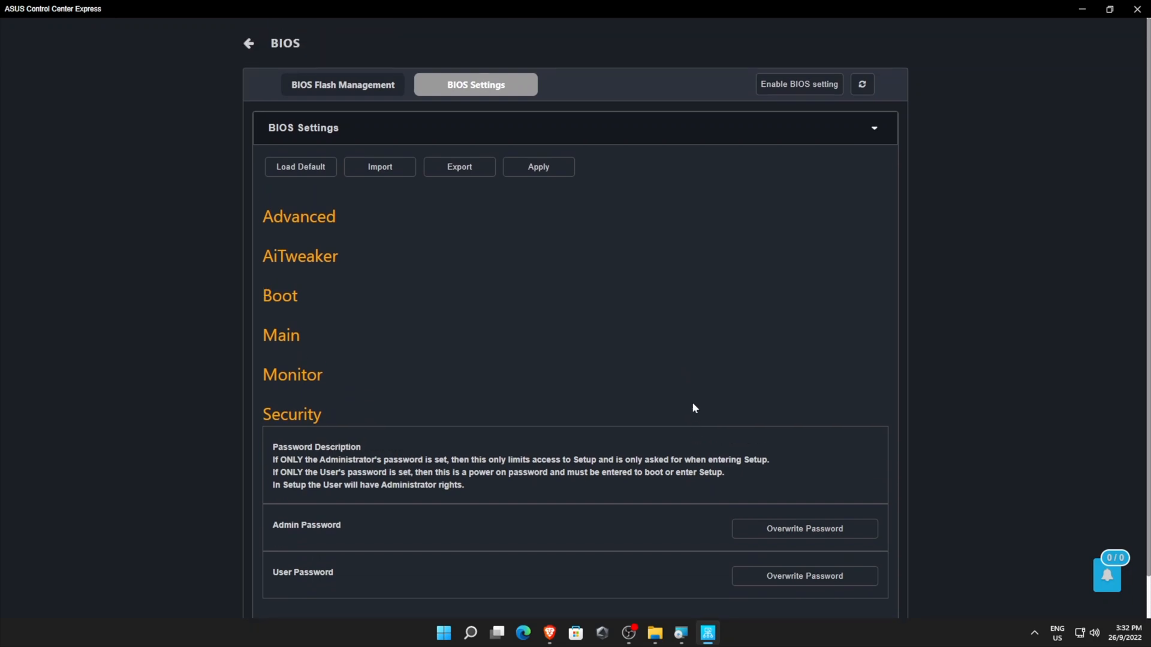
{"action": "left_click", "coordinate": [873, 128]}
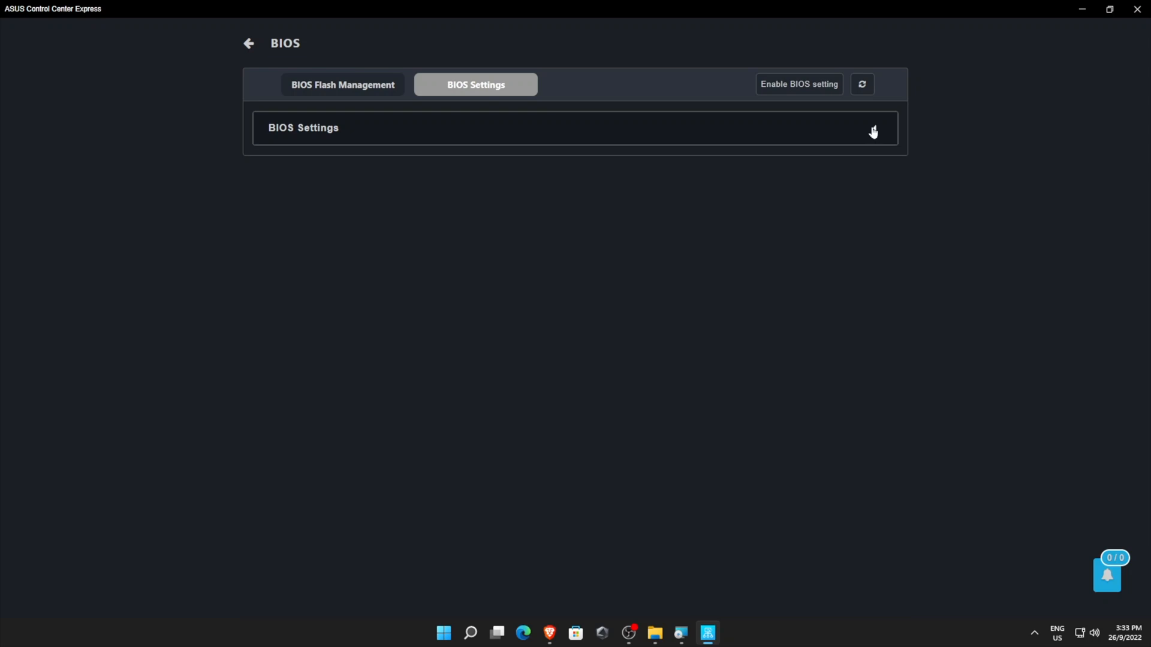
{"action": "left_click", "coordinate": [248, 43]}
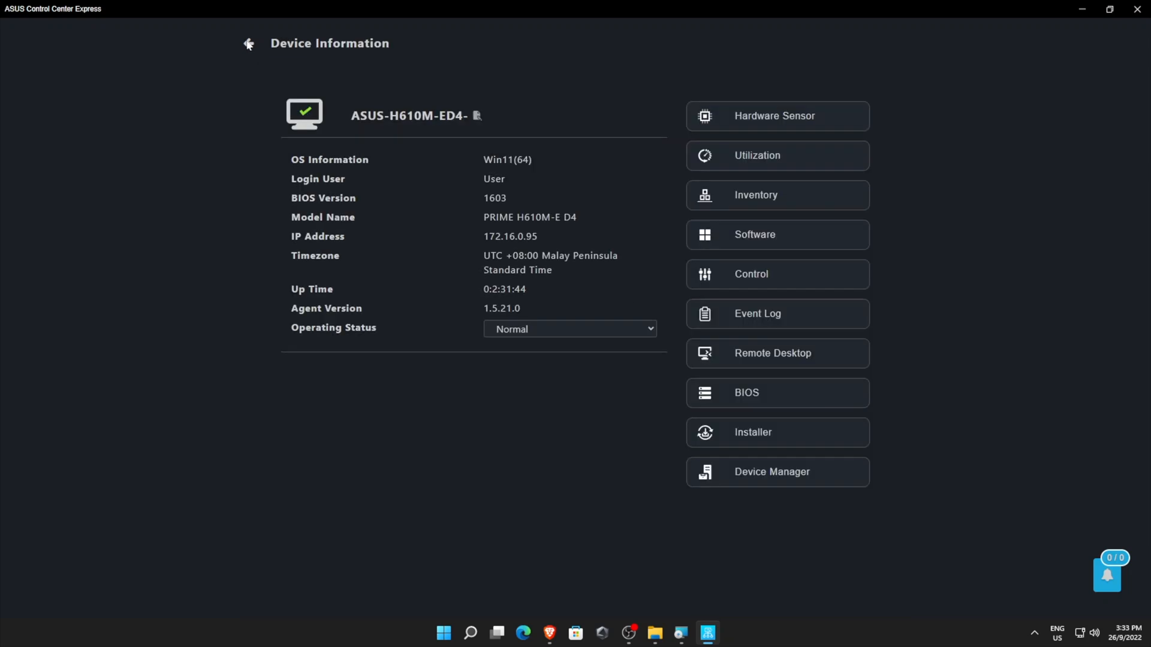
Check the client's Installer resources, then open its Device Manager hardware list
{"action": "left_click", "coordinate": [860, 436]}
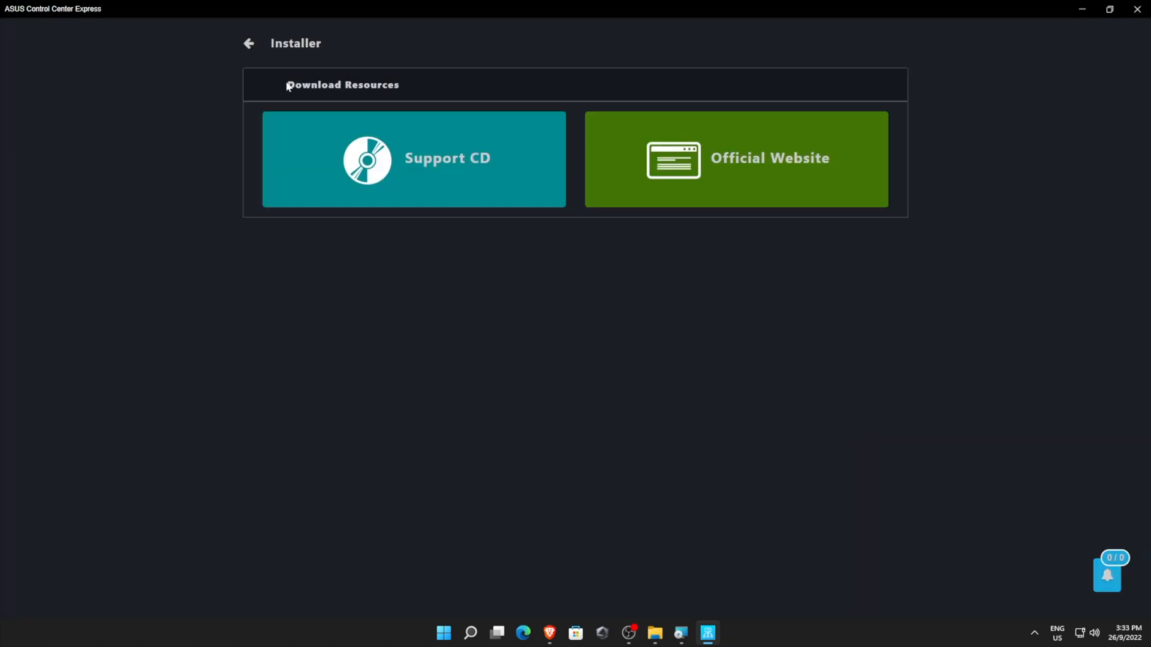
{"action": "left_click", "coordinate": [251, 45]}
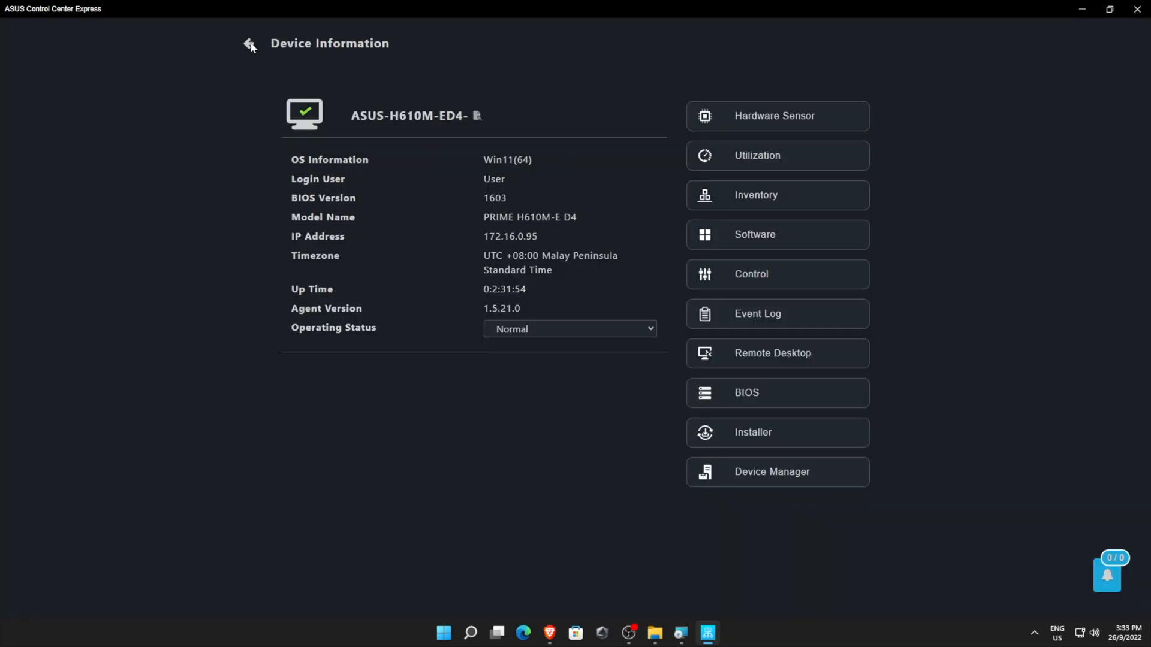
{"action": "left_click", "coordinate": [846, 483]}
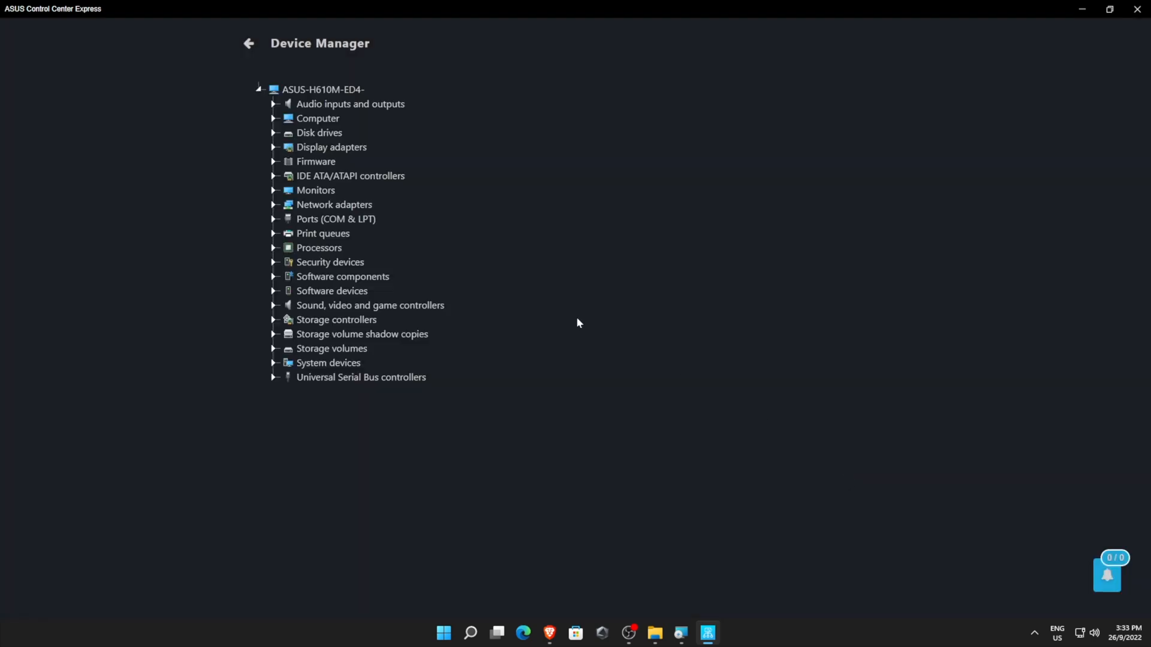
Expand the Audio, Computer, Disk drives, Display adapters, Firmware and IDE ATA/ATAPI categories
{"action": "left_click", "coordinate": [272, 104]}
{"action": "left_click", "coordinate": [273, 133]}
{"action": "left_click", "coordinate": [273, 161]}
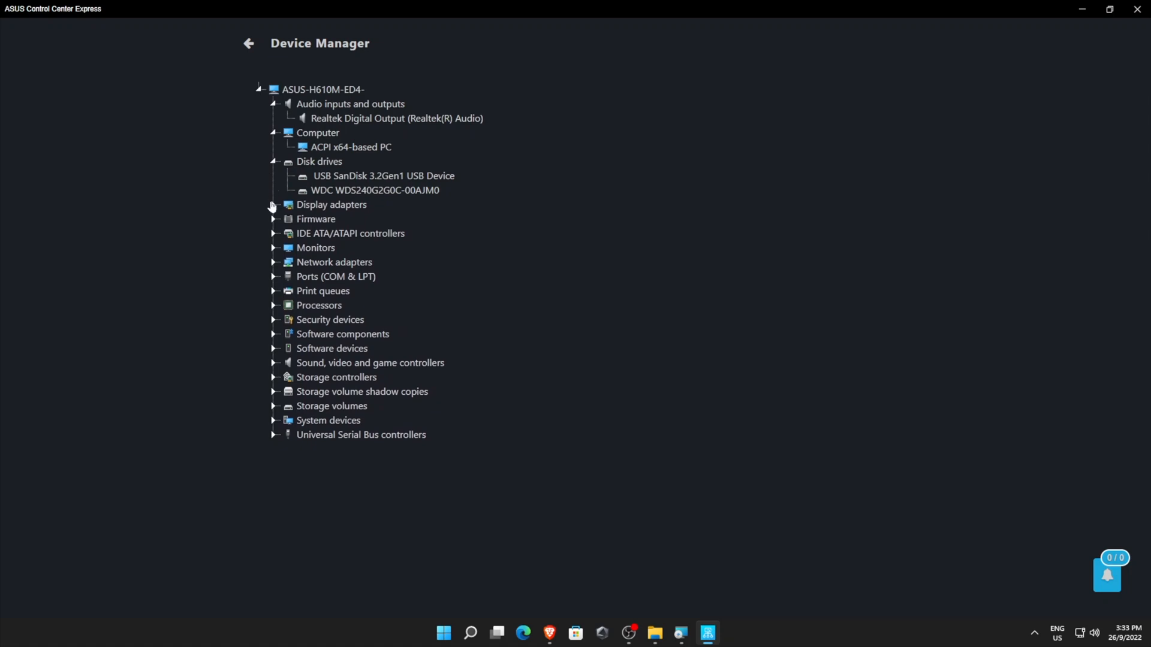
{"action": "left_click", "coordinate": [273, 205]}
{"action": "left_click", "coordinate": [273, 234]}
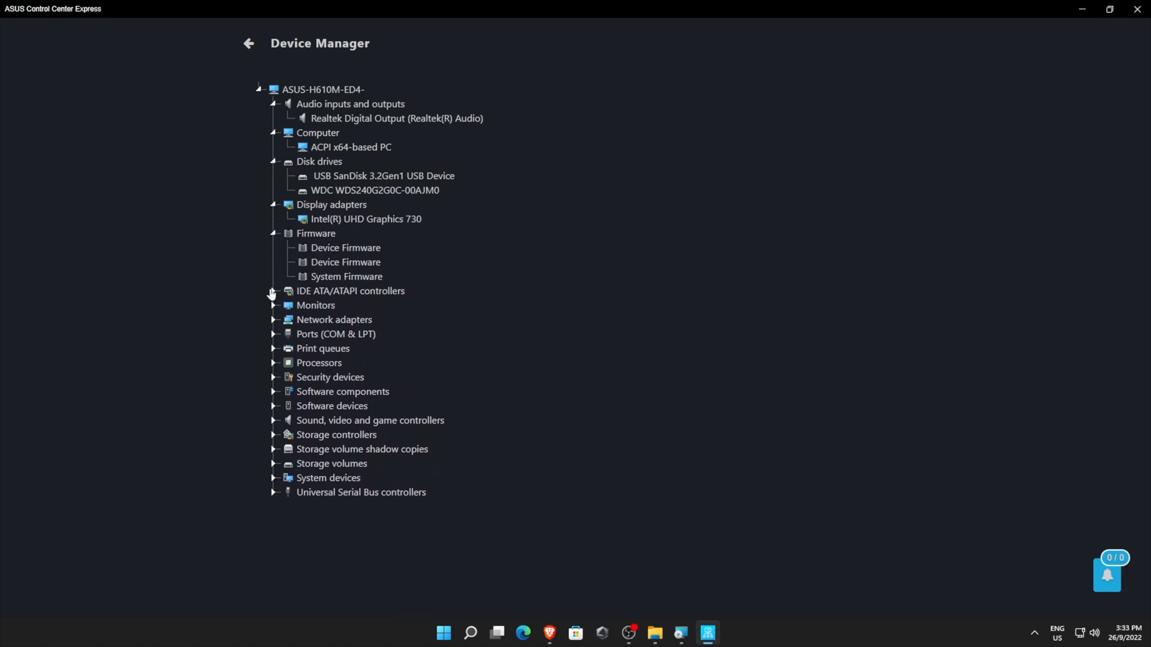
{"action": "left_click", "coordinate": [272, 290]}
Expand Monitors, Network adapters, Ports and Print queues, select COM1, then go back
{"action": "left_click", "coordinate": [273, 320]}
{"action": "left_click", "coordinate": [272, 348]}
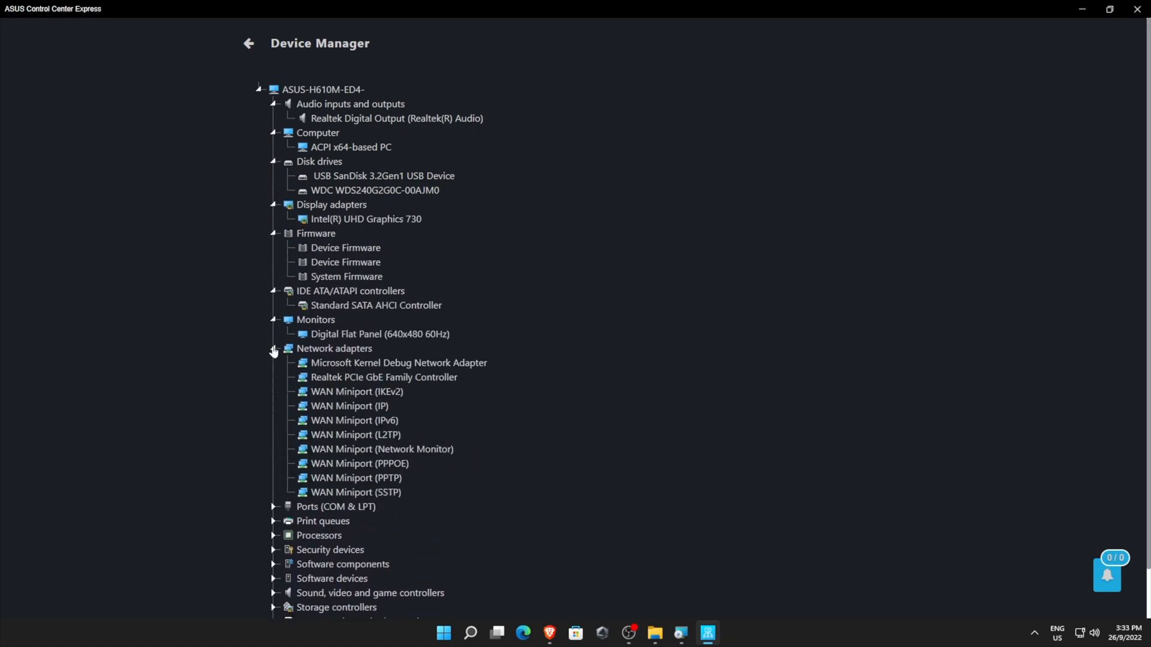
{"action": "left_click", "coordinate": [272, 507]}
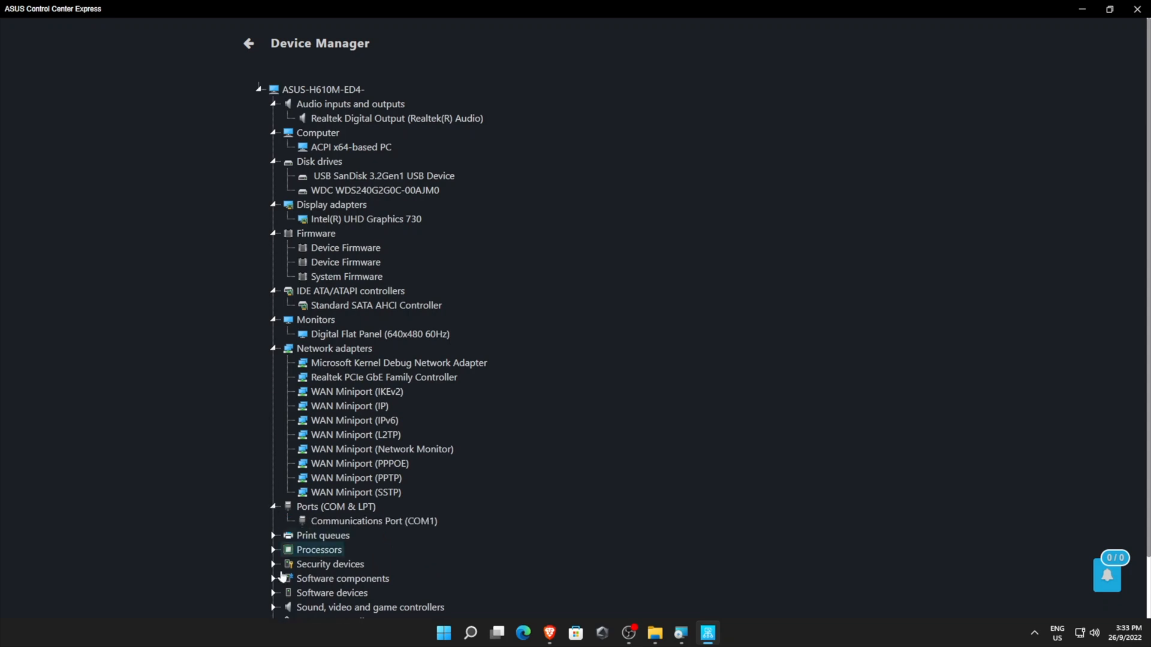
{"action": "left_click", "coordinate": [272, 535]}
{"action": "left_click", "coordinate": [336, 521]}
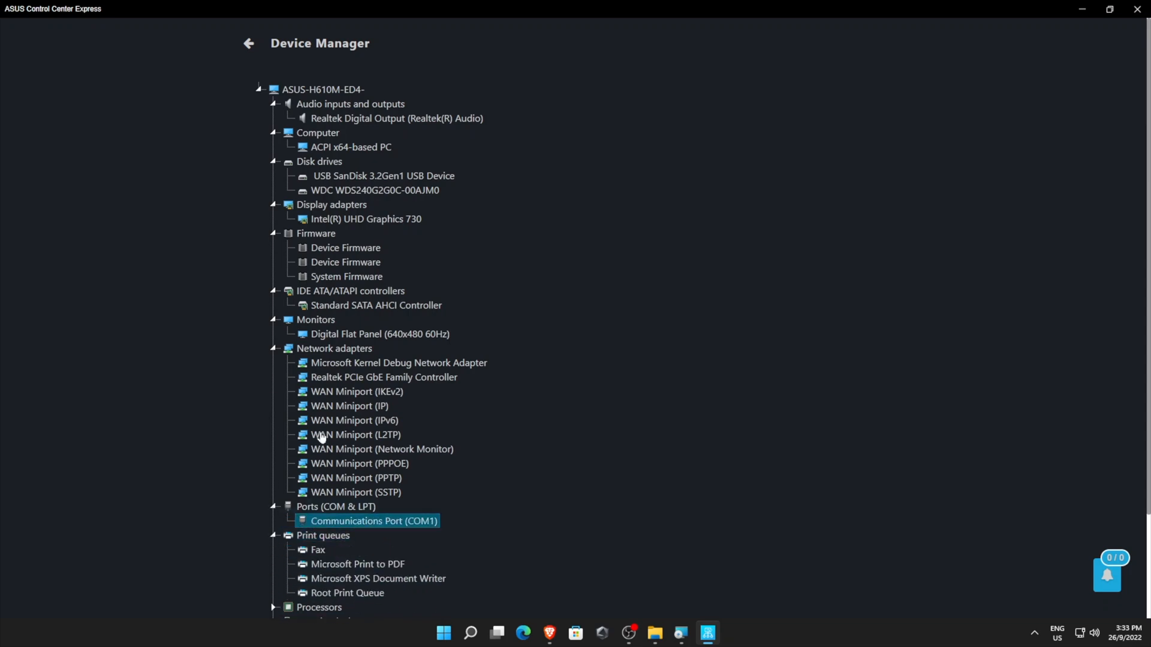
{"action": "left_click", "coordinate": [248, 43]}
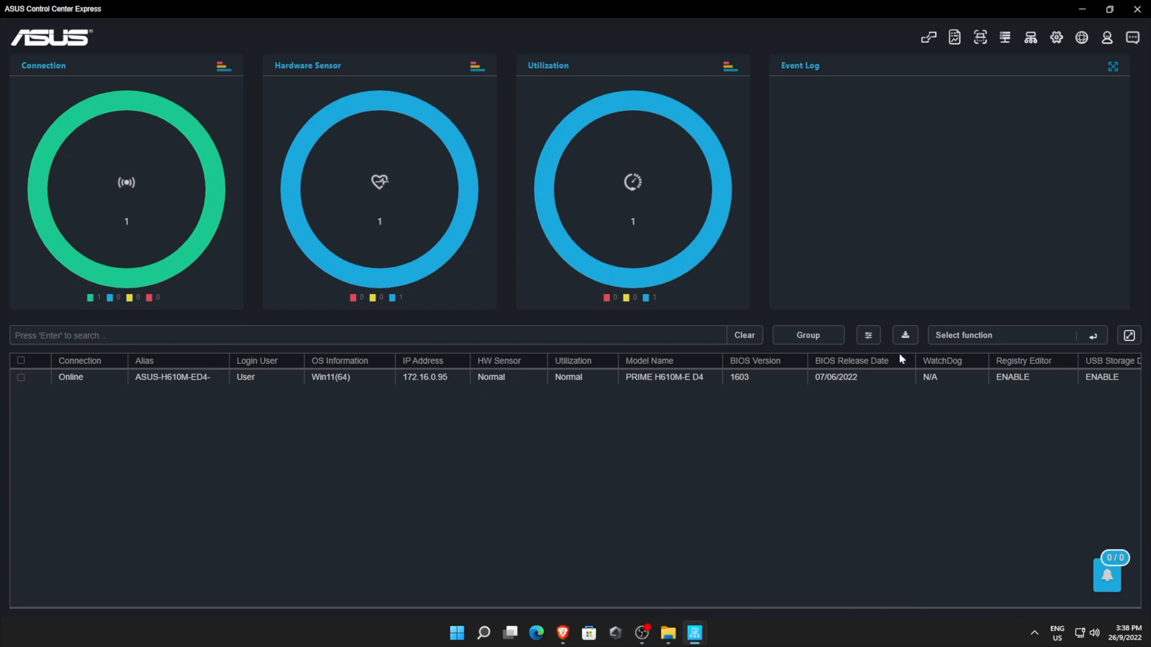
Open the Add License Key dialog from the License page of Options
{"action": "left_click", "coordinate": [1055, 38]}
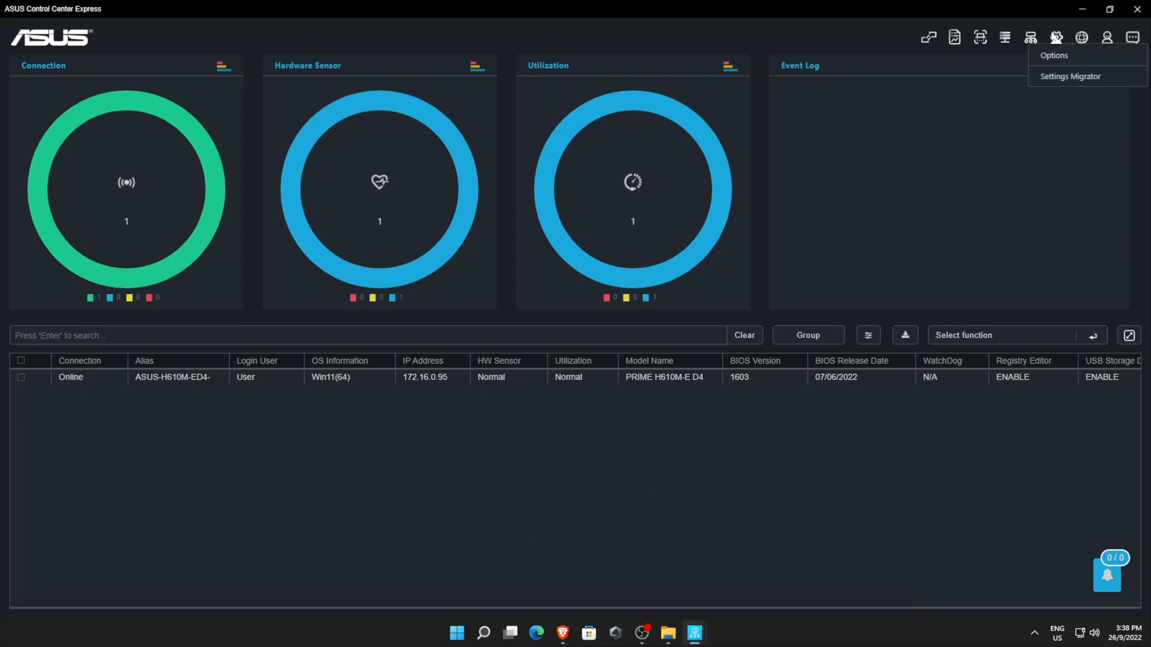
{"action": "left_click", "coordinate": [1084, 56]}
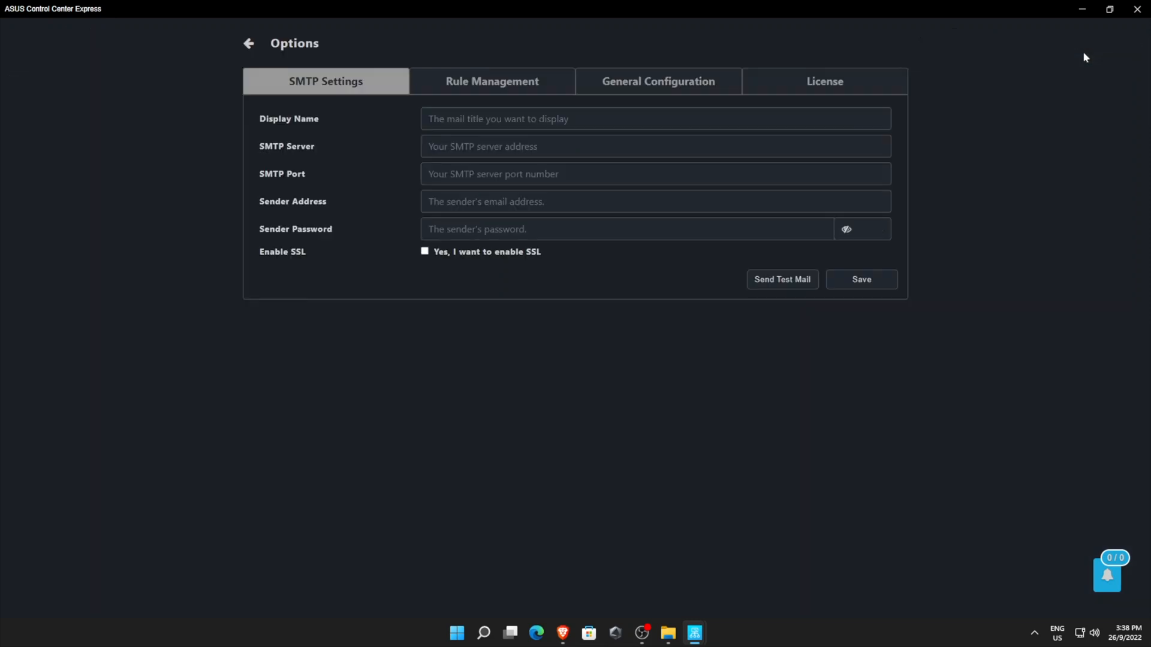
{"action": "left_click", "coordinate": [880, 78]}
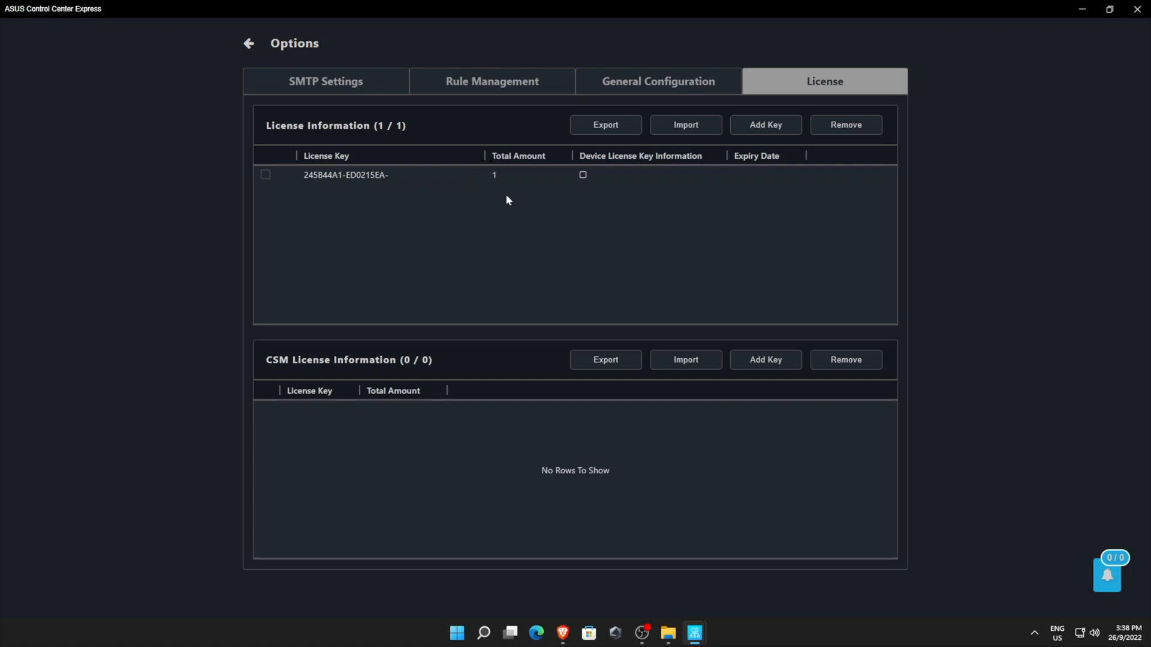
{"action": "left_click", "coordinate": [766, 124]}
Enter the new license key from the card, submit it, and confirm the import result
{"action": "left_click", "coordinate": [574, 91]}
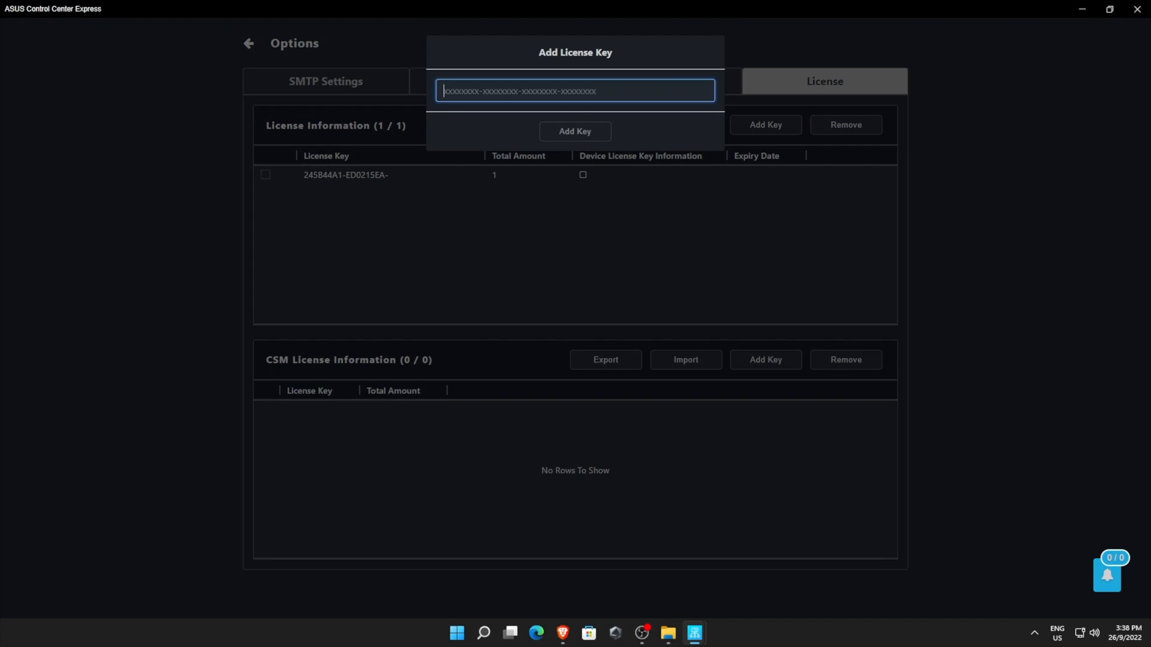
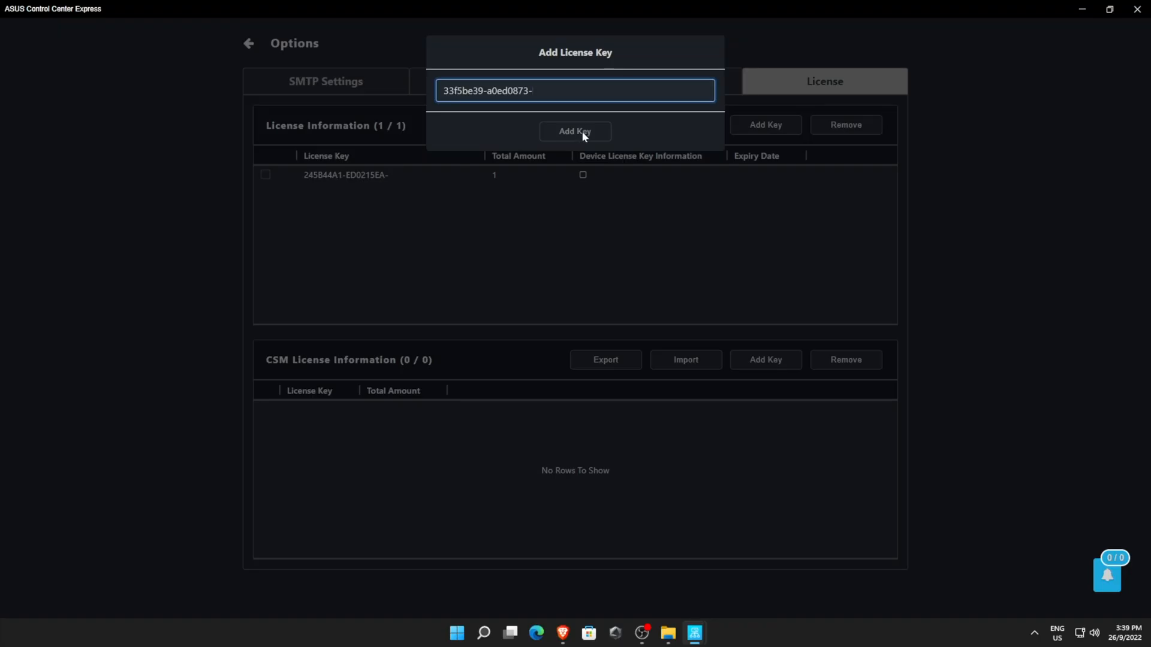
{"action": "left_click", "coordinate": [468, 91]}
{"action": "left_click", "coordinate": [601, 133]}
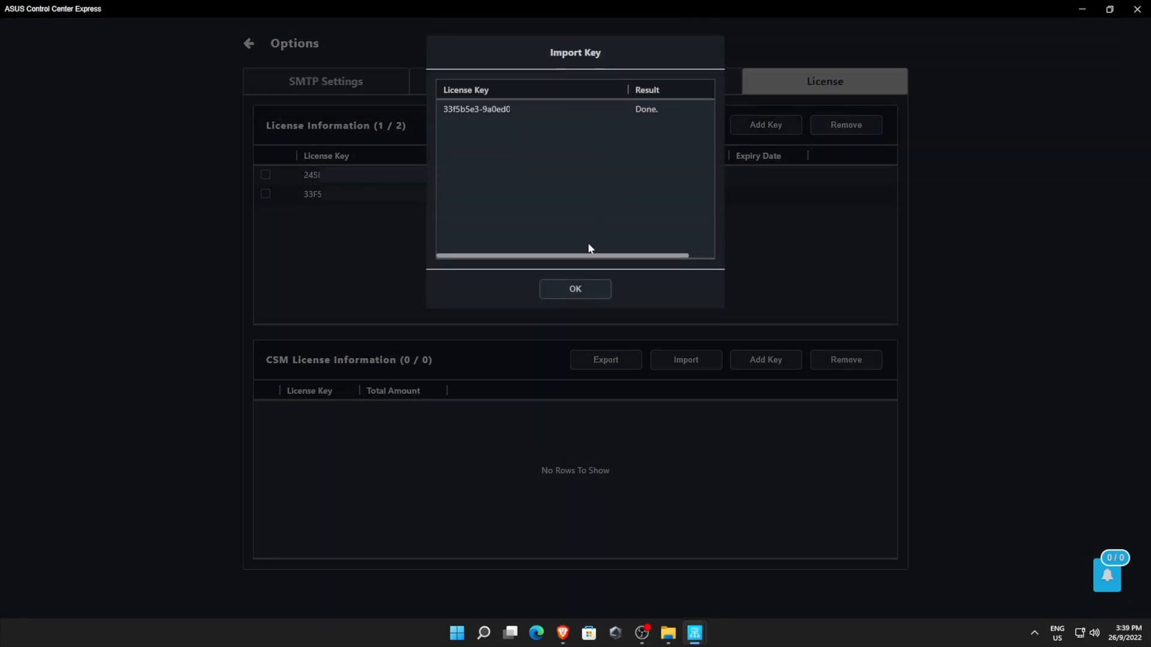
{"action": "left_click", "coordinate": [596, 294]}
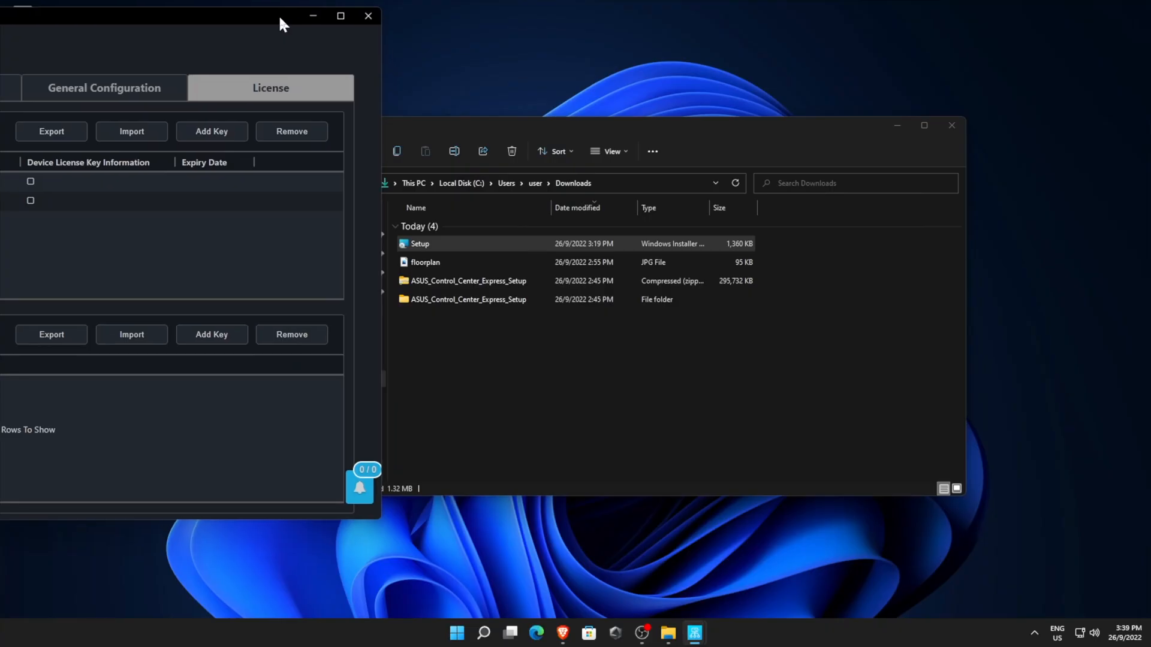
Minimize the control center and start the Setup installer from Downloads
{"action": "left_click", "coordinate": [278, 17]}
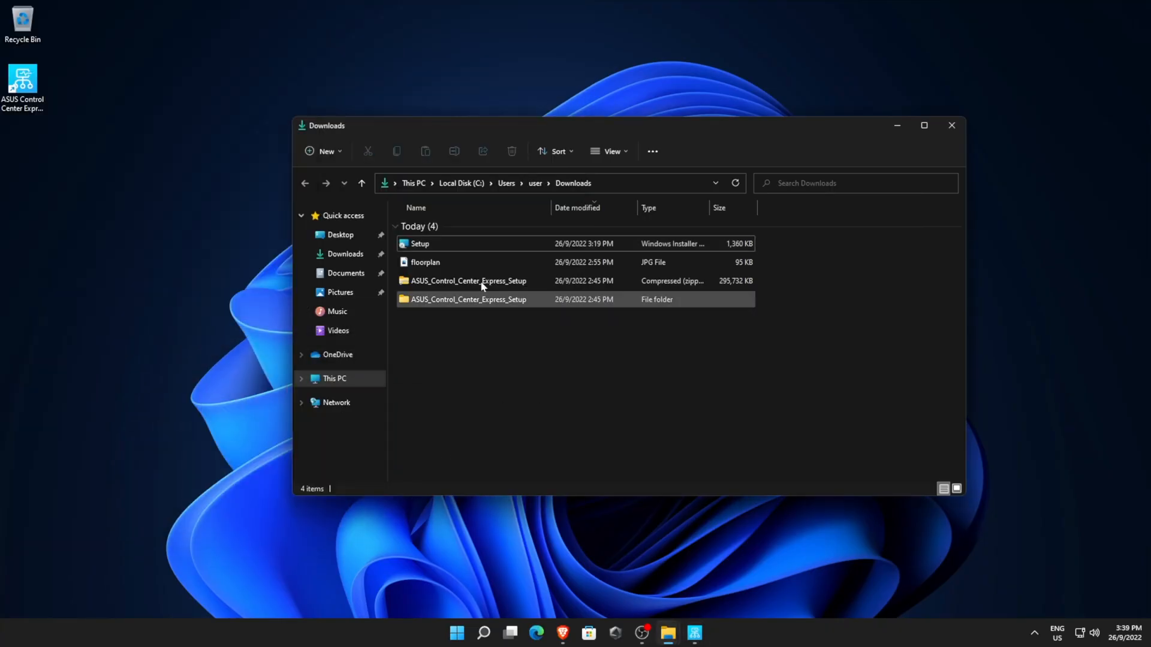
{"action": "double_click", "coordinate": [457, 243]}
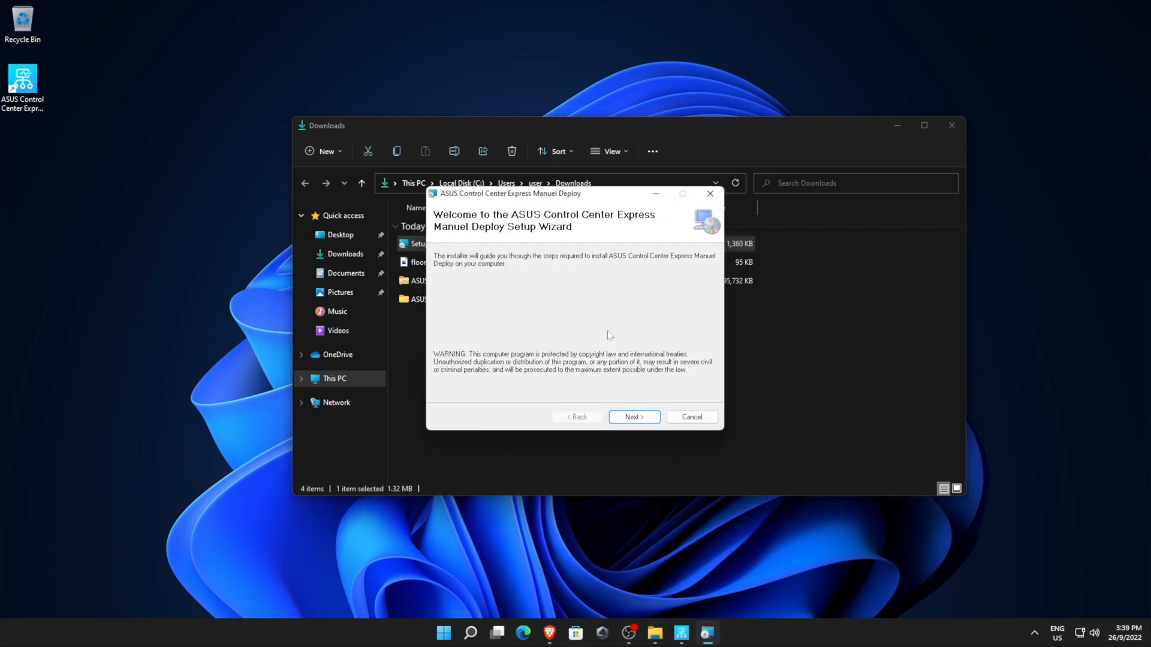
{"action": "left_click", "coordinate": [651, 421]}
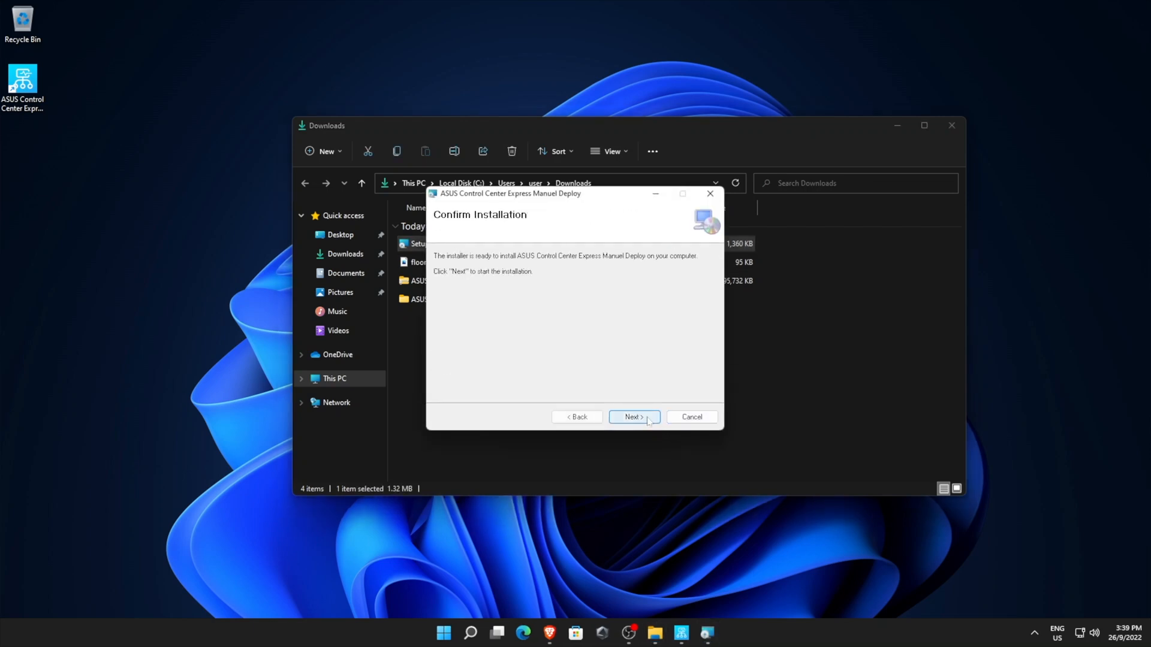
{"action": "left_click", "coordinate": [647, 417]}
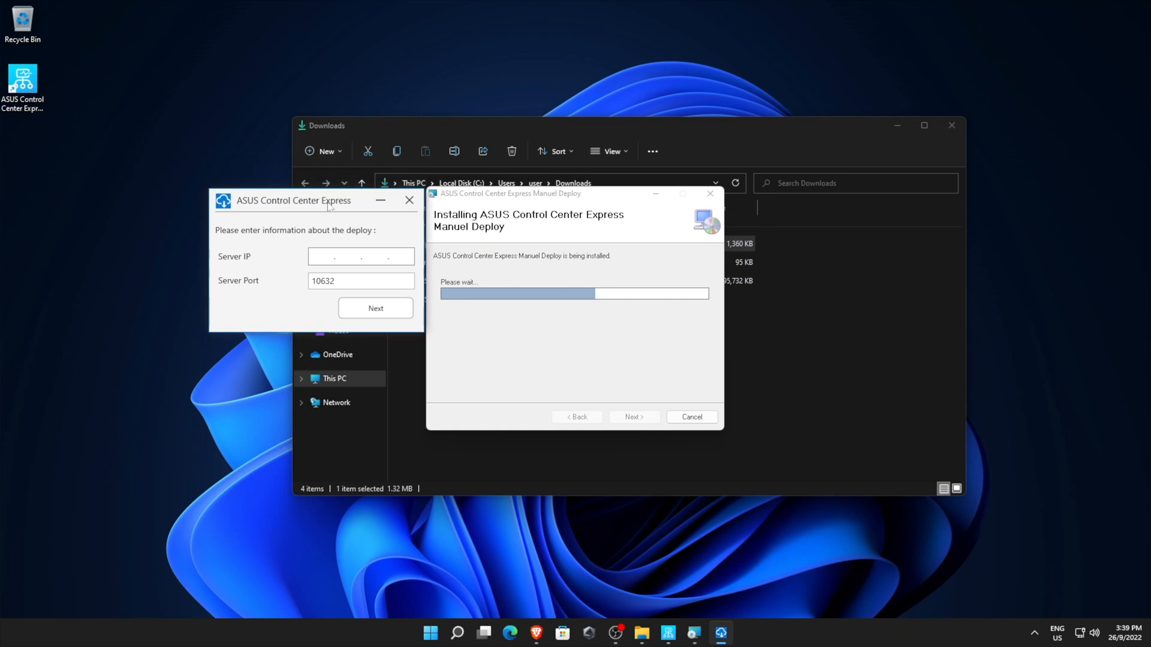
Deploy the agent with address 172.16.0.19, confirm success, and close the installer
{"action": "type", "text": "172.16.0.19"}
{"action": "left_click", "coordinate": [391, 309]}
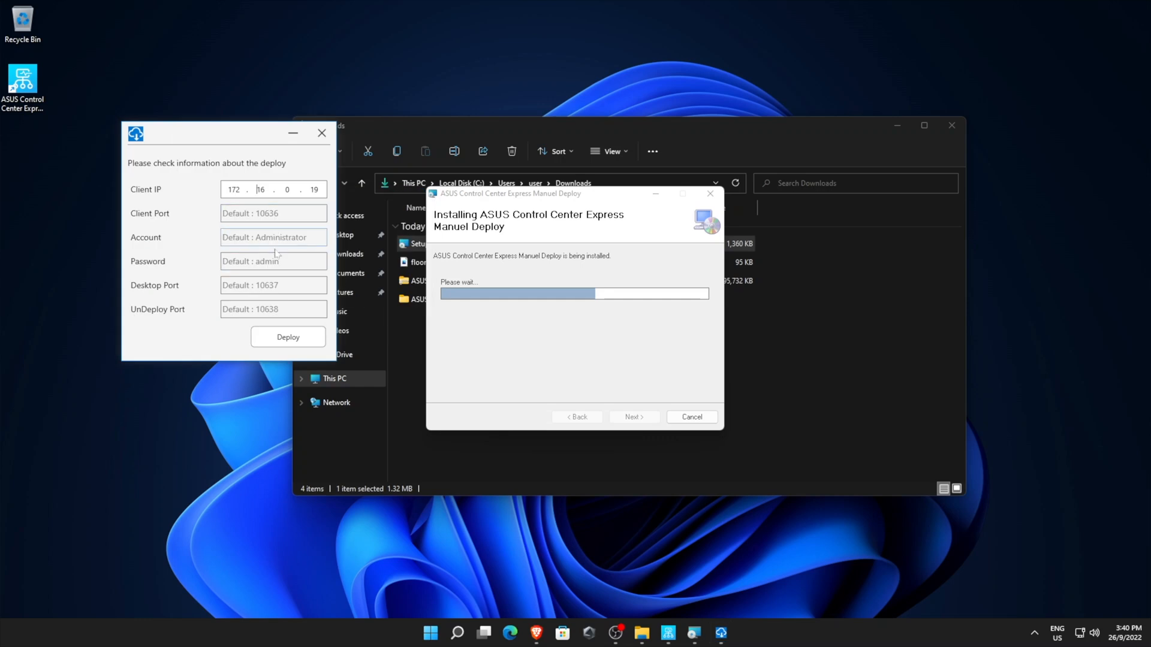
{"action": "left_click", "coordinate": [290, 339]}
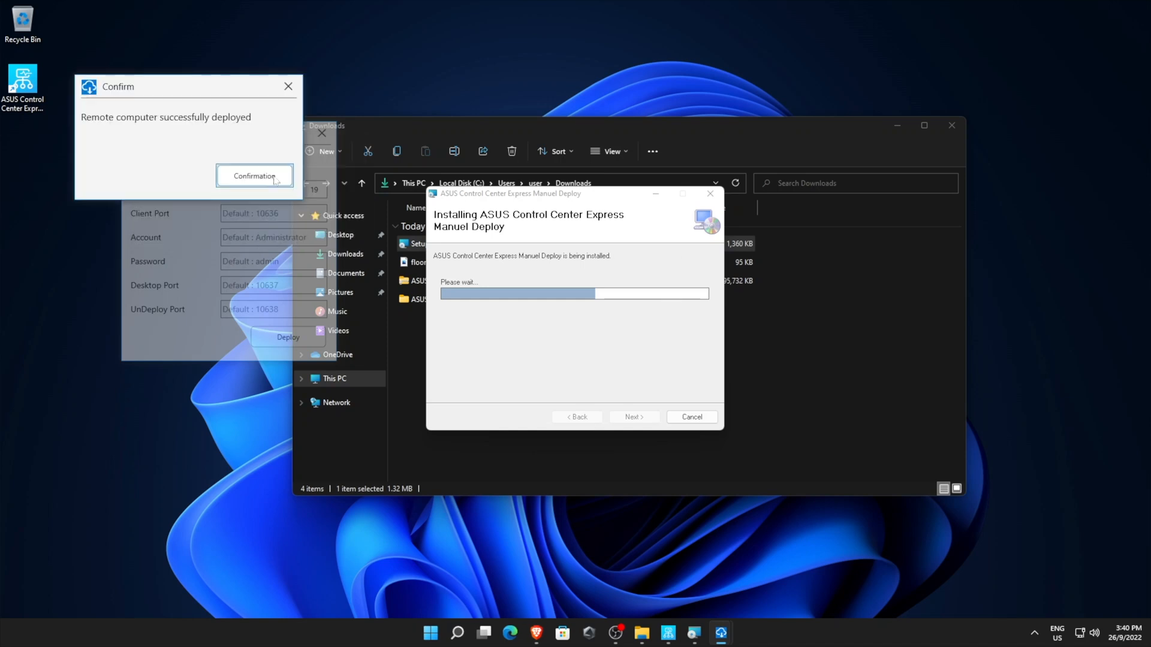
{"action": "left_click", "coordinate": [254, 176]}
{"action": "left_click", "coordinate": [637, 419]}
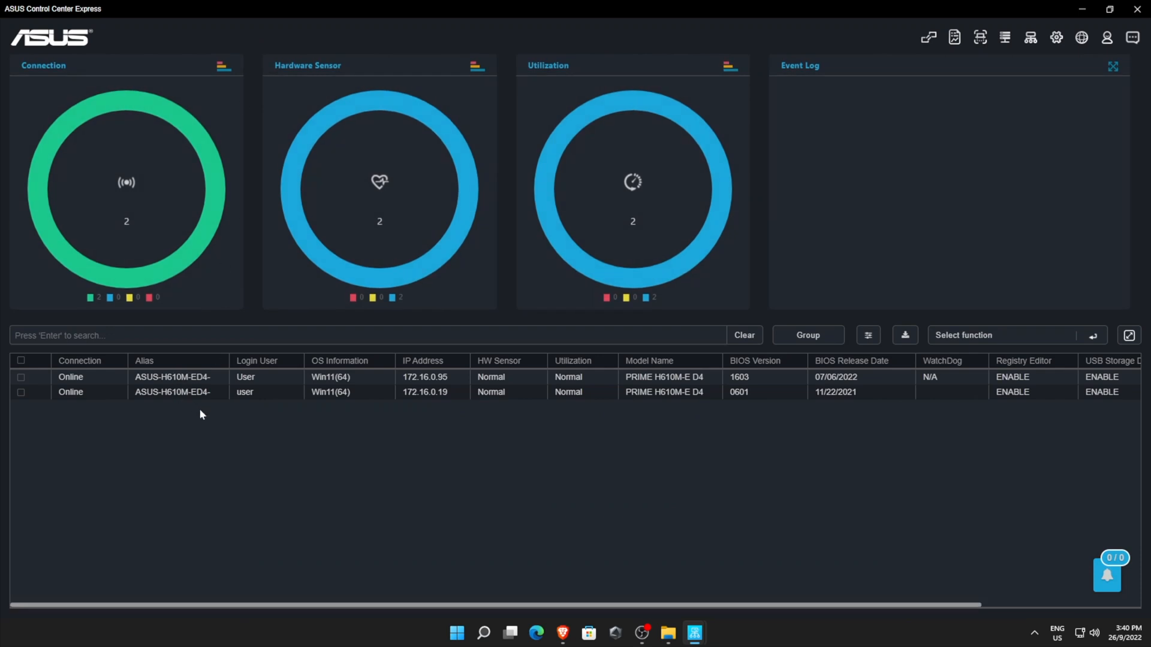
Widen the Alias column and switch the dashboard to the floor-map view
{"action": "left_click_drag", "start_coordinate": [229, 360], "coordinate": [258, 362]}
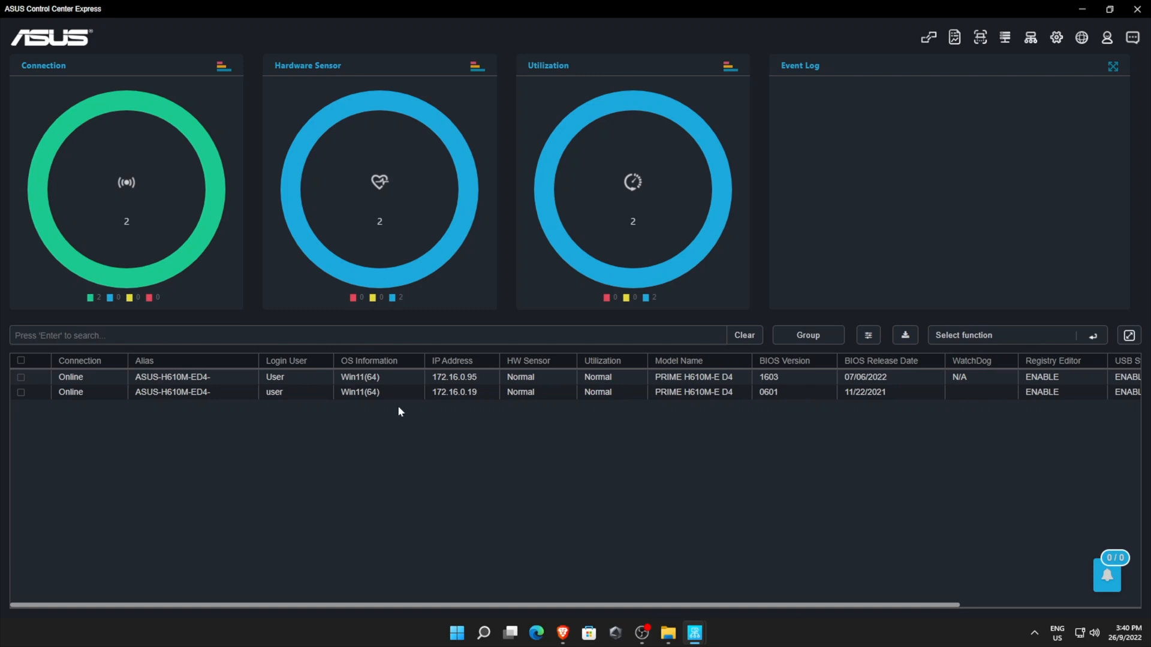
{"action": "left_click", "coordinate": [927, 37]}
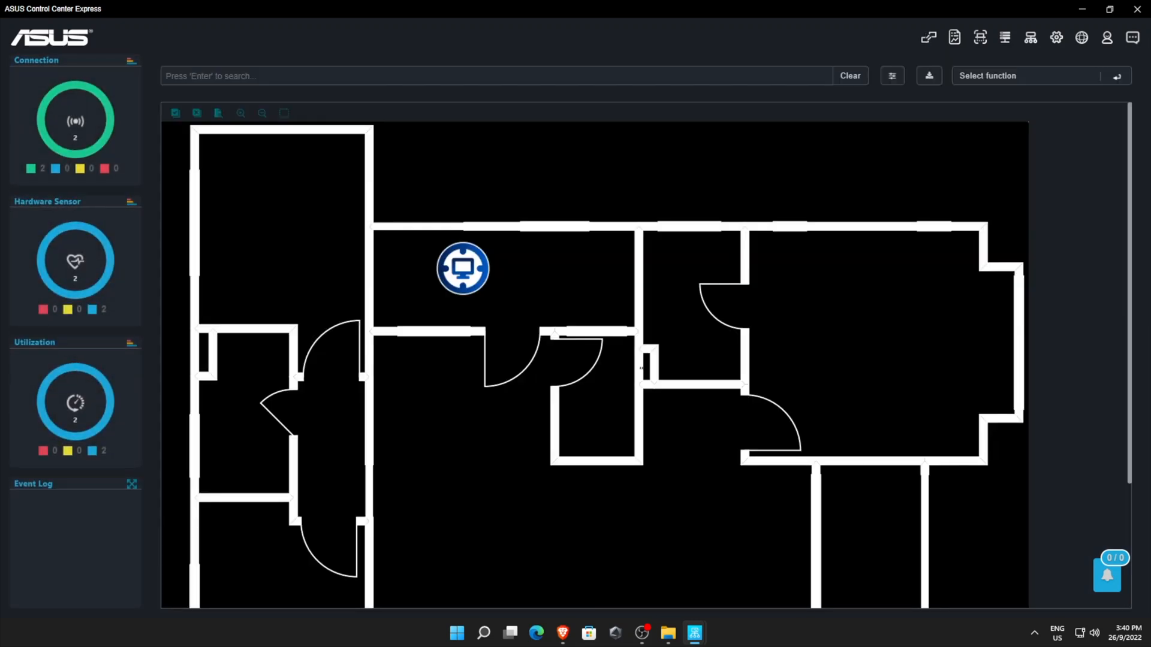
In the layout editor, add the client at 172.16.0.19 to the floor plan
{"action": "left_click", "coordinate": [218, 114]}
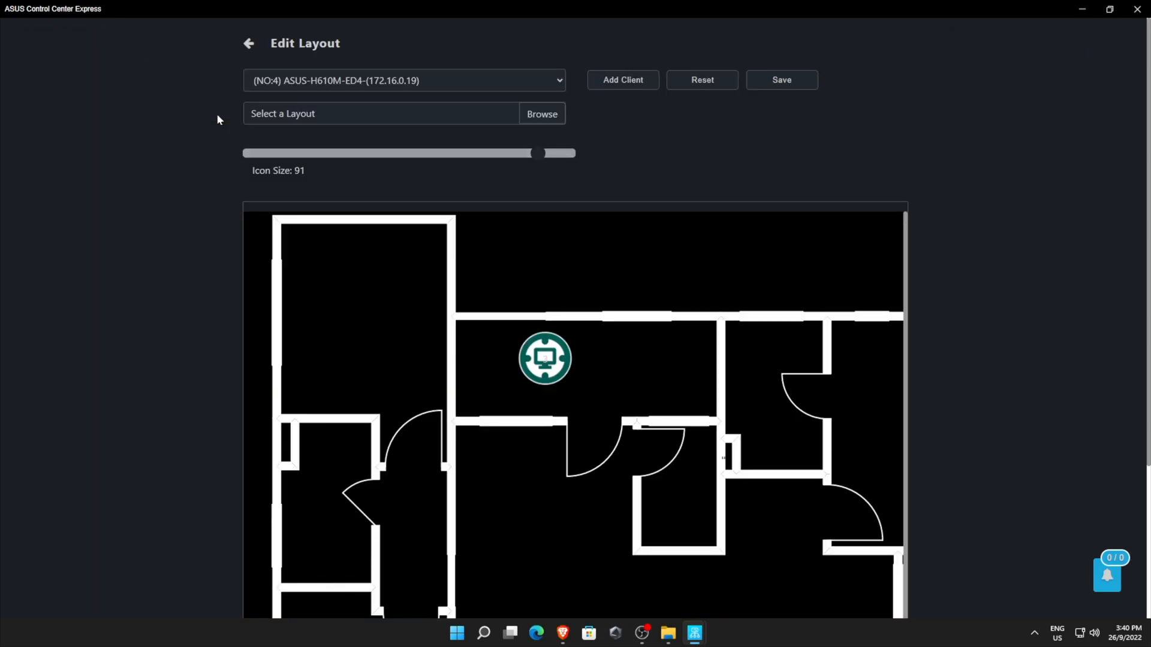
{"action": "left_click", "coordinate": [560, 81]}
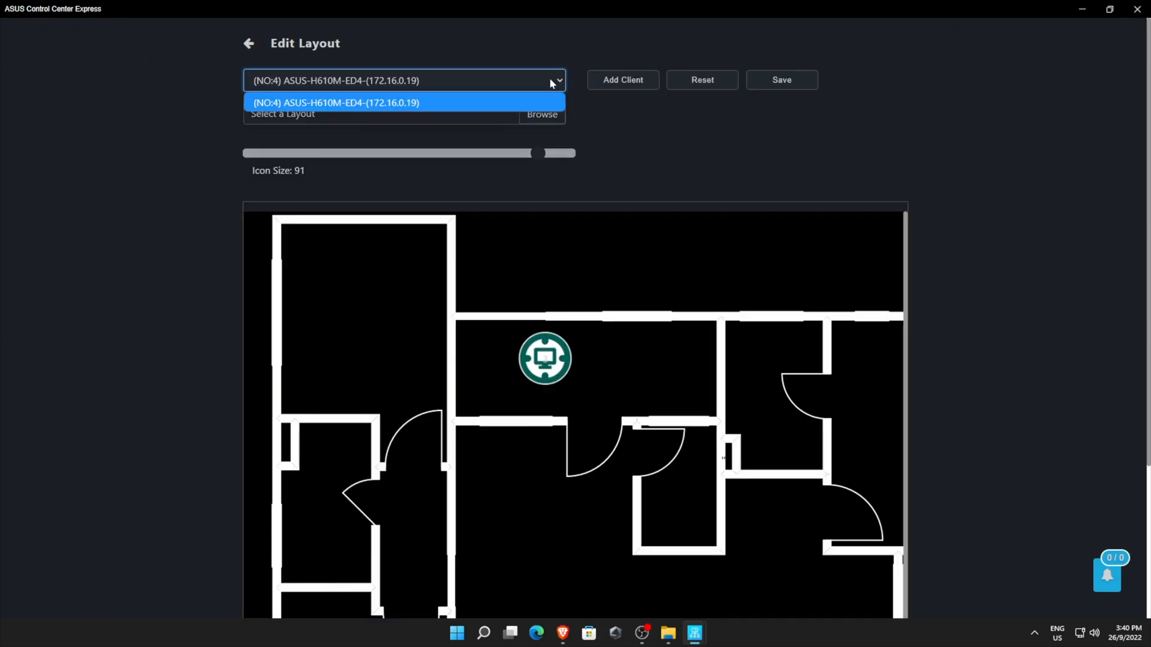
{"action": "mouse_move", "coordinate": [555, 356]}
{"action": "left_click", "coordinate": [547, 103]}
{"action": "left_click", "coordinate": [611, 80]}
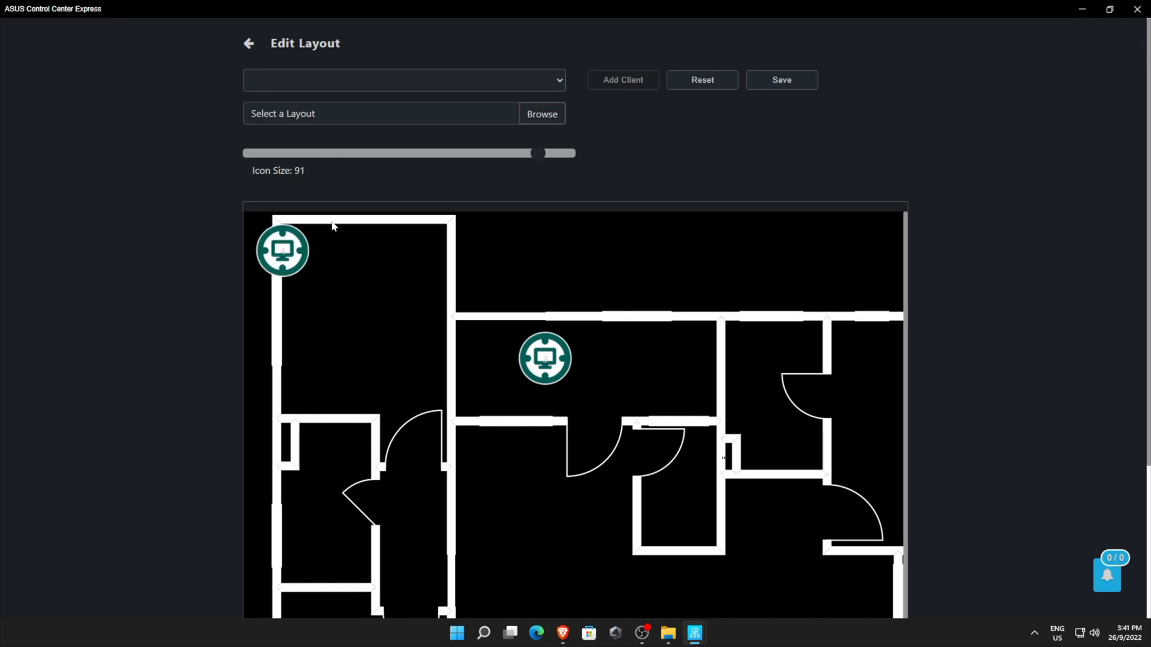
Place the new icon beside 172.16.0.95 in the middle room and save the layout
{"action": "left_click_drag", "start_coordinate": [290, 250], "coordinate": [627, 356]}
{"action": "left_click_drag", "start_coordinate": [514, 358], "coordinate": [553, 359]}
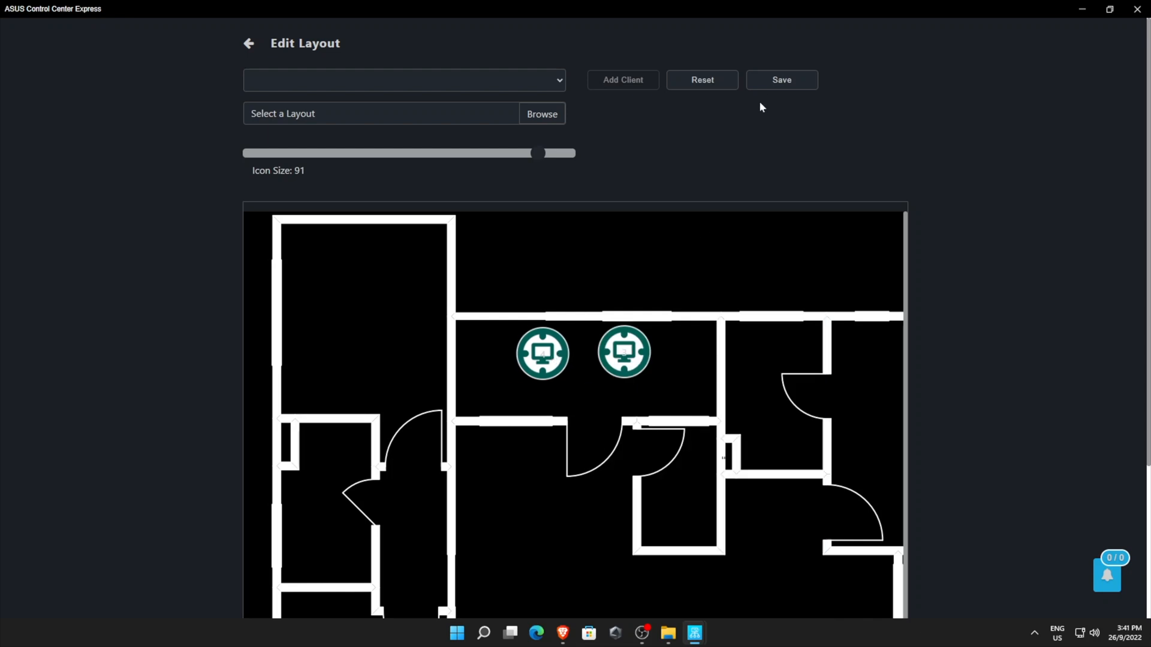
{"action": "left_click", "coordinate": [769, 86]}
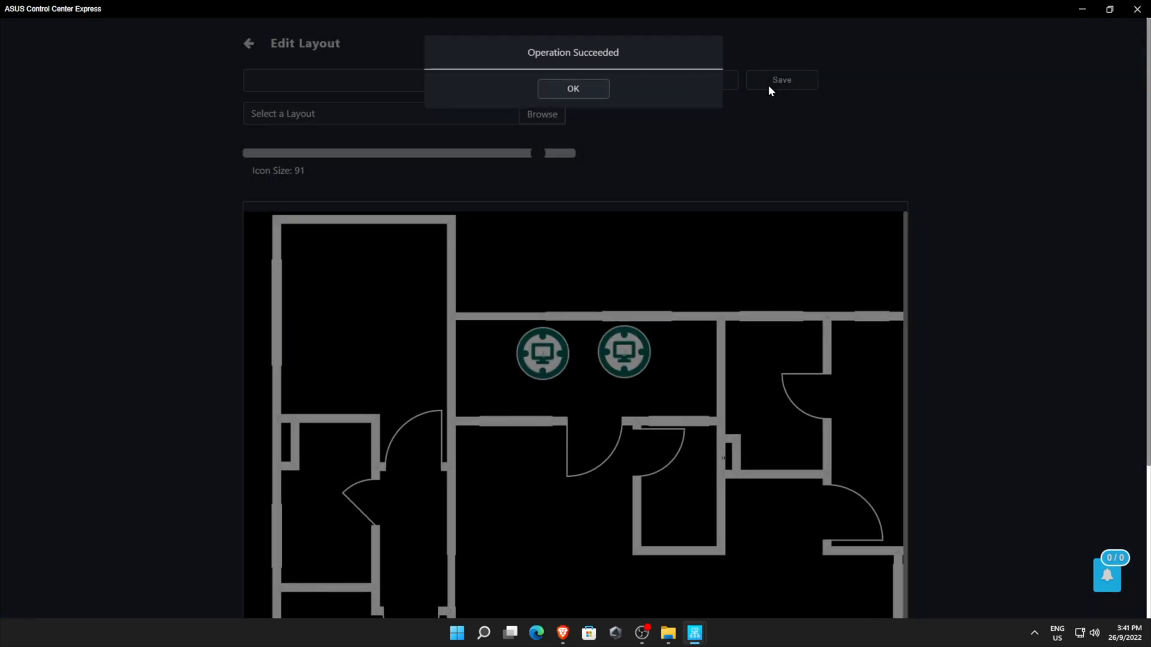
{"action": "left_click", "coordinate": [598, 95]}
Review the info cards of both client icons on the floor map, then return to the device table view
{"action": "left_click", "coordinate": [249, 44]}
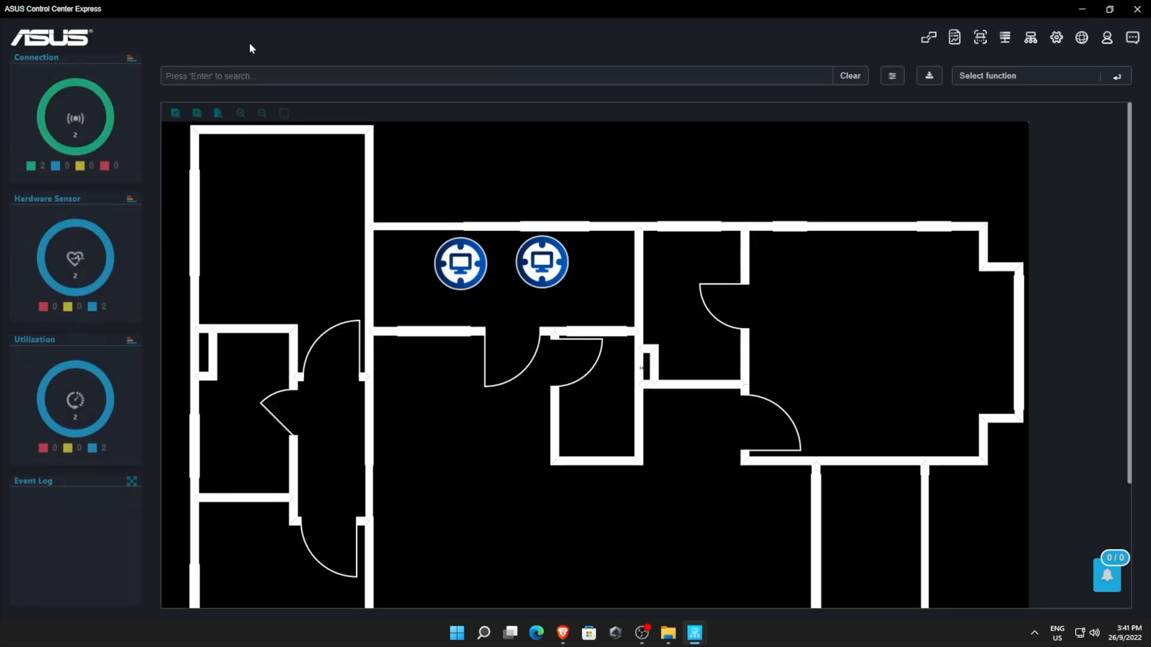
{"action": "mouse_move", "coordinate": [550, 283]}
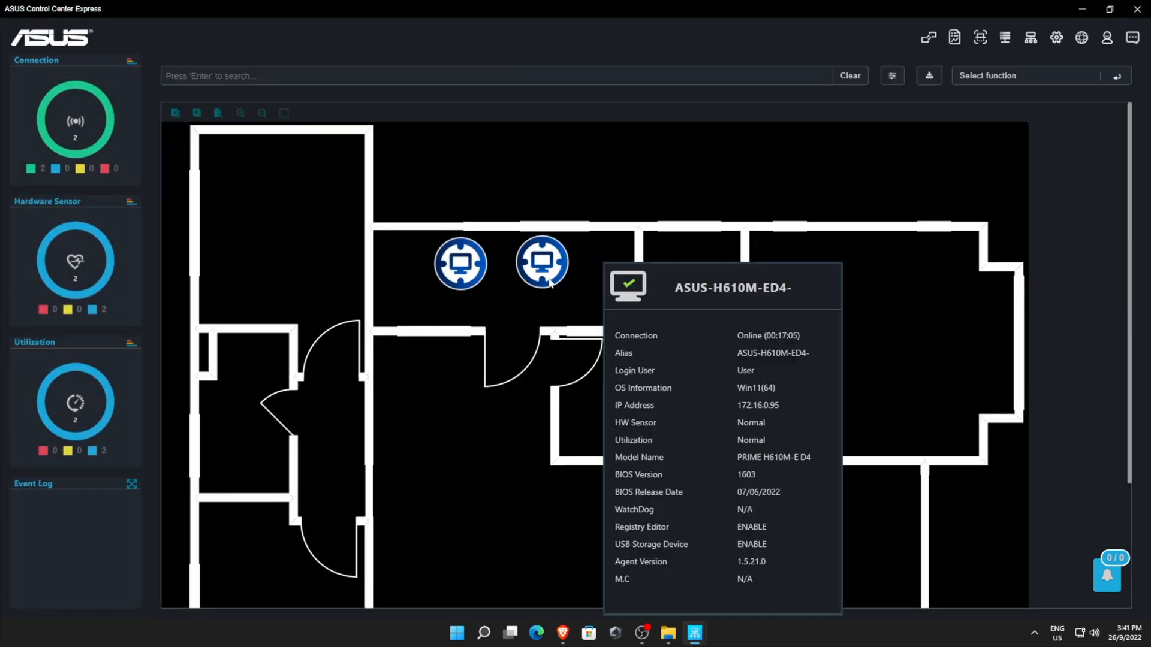
{"action": "mouse_move", "coordinate": [462, 276]}
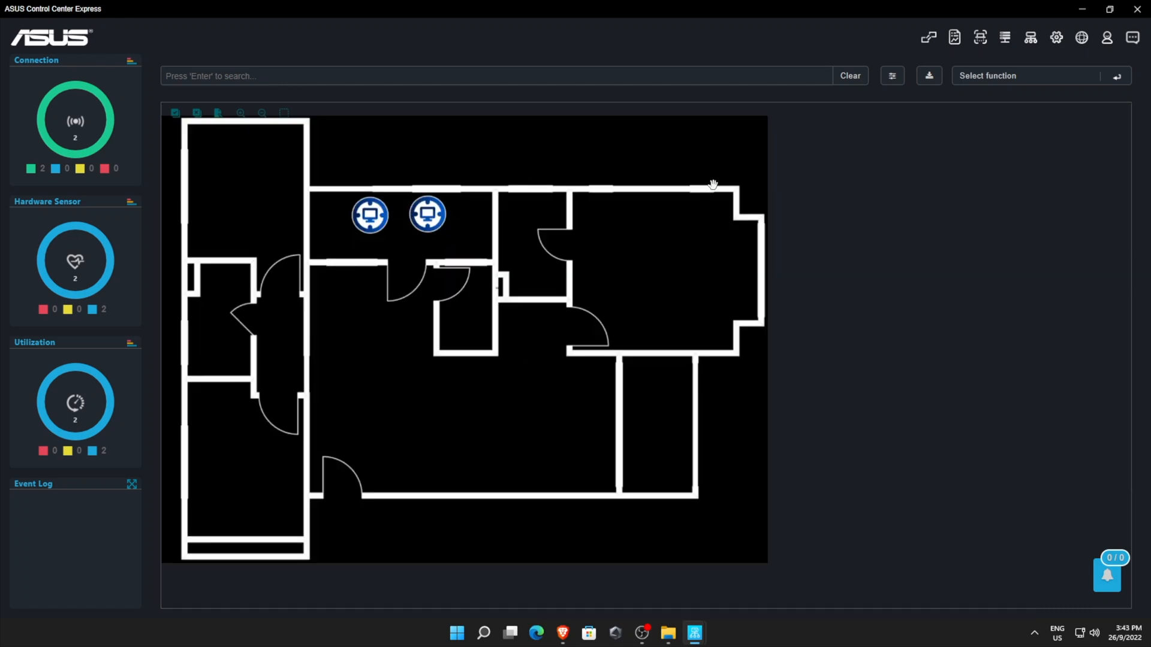
{"action": "left_click", "coordinate": [930, 35]}
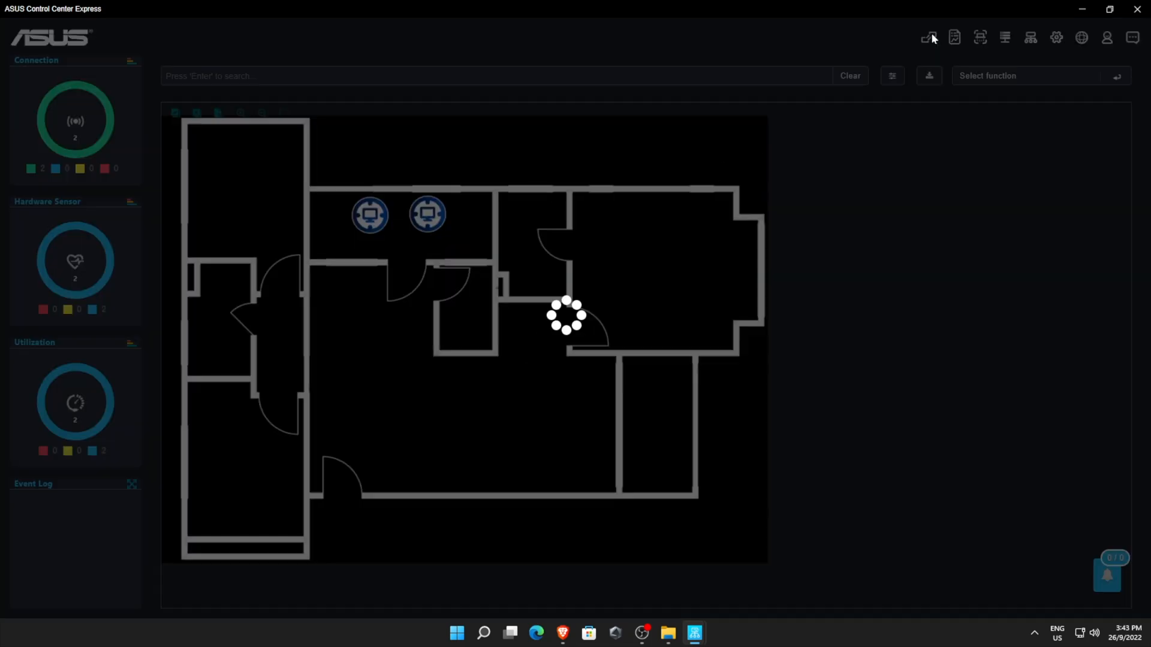